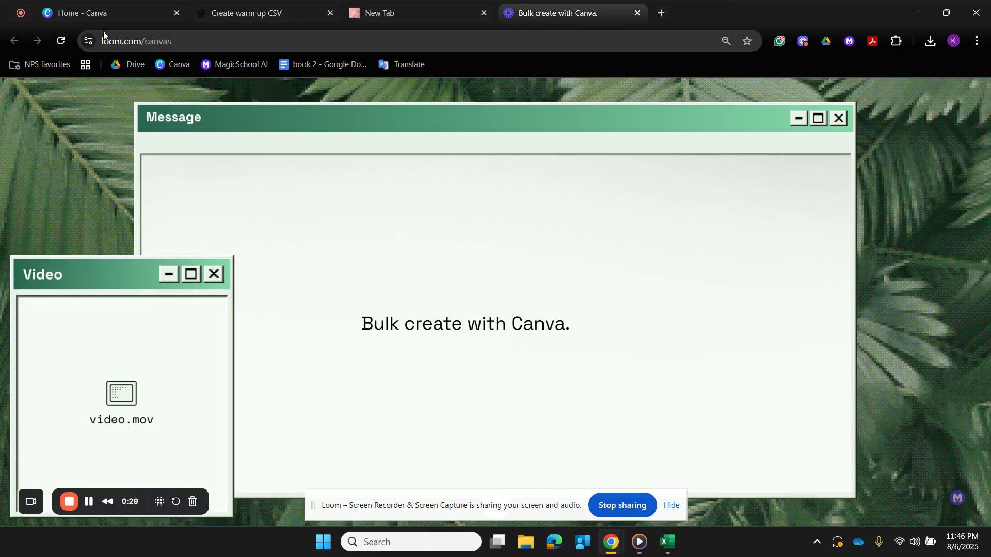
# - Switch to Canva, search the design types for "morning slides" and create a blank Pride Presentation (16:9)
pyautogui.click(58, 17)
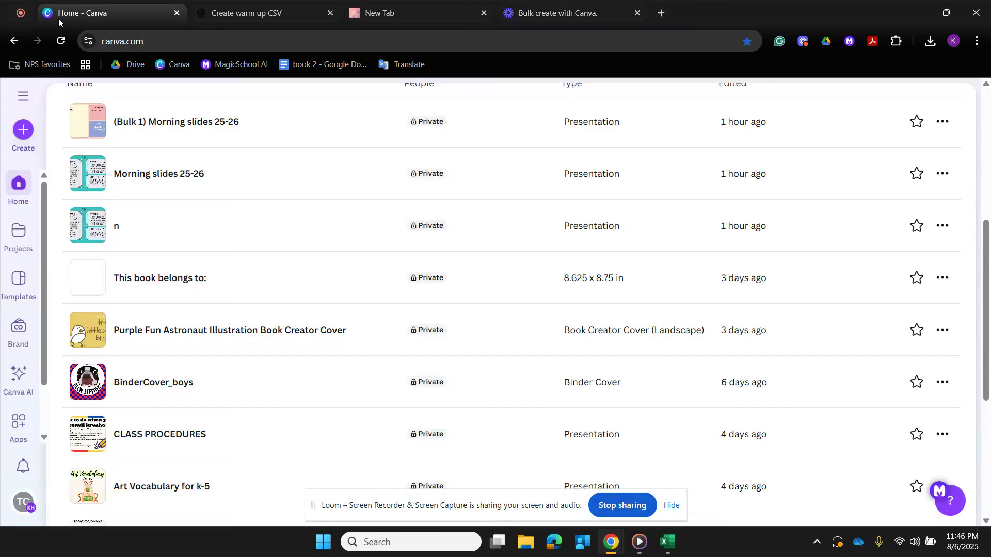
pyautogui.click(20, 235)
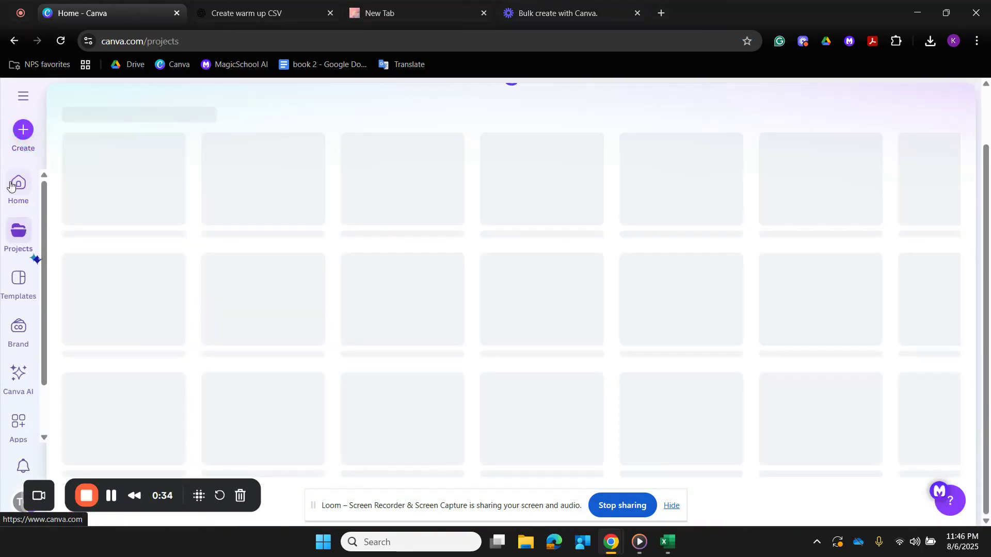
pyautogui.click(26, 137)
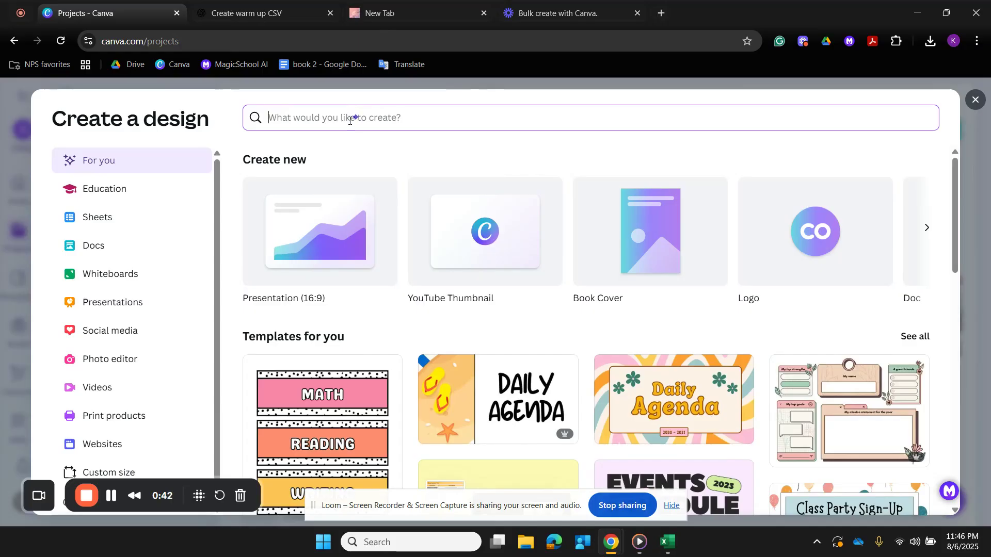
pyautogui.write('mo')
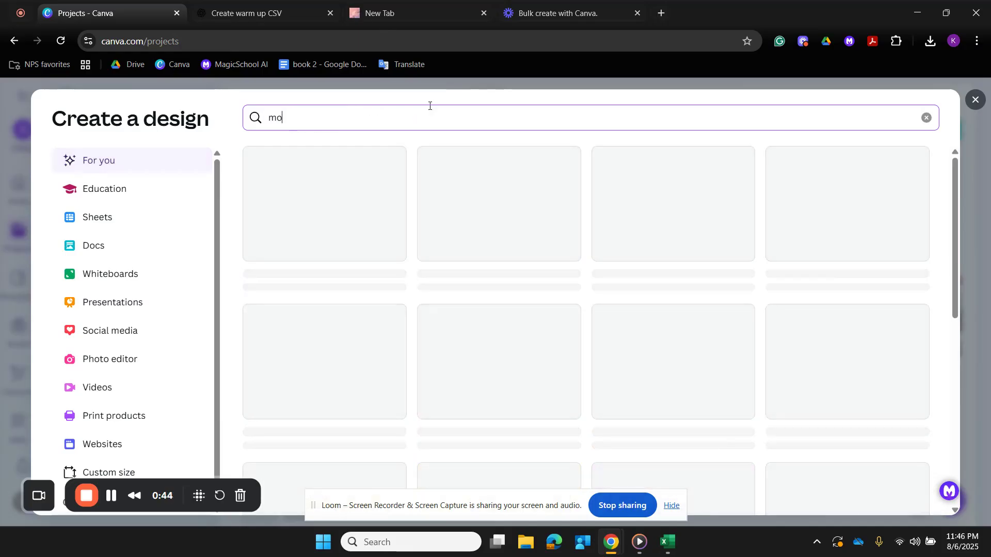
pyautogui.write('rning slides')
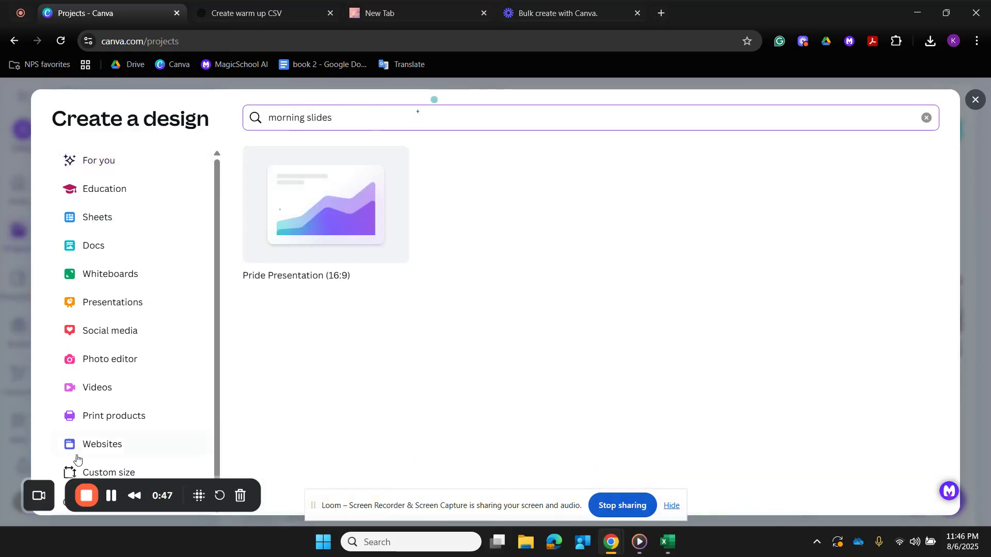
pyautogui.click(288, 207)
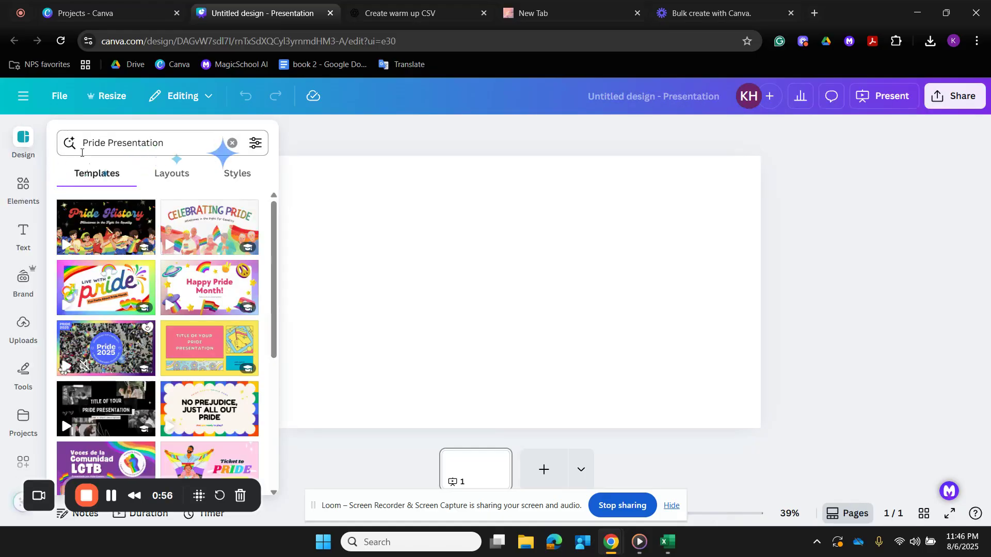
# - Search the presentation templates for "morning slides" and look through the layout and template results
pyautogui.click(15, 143)
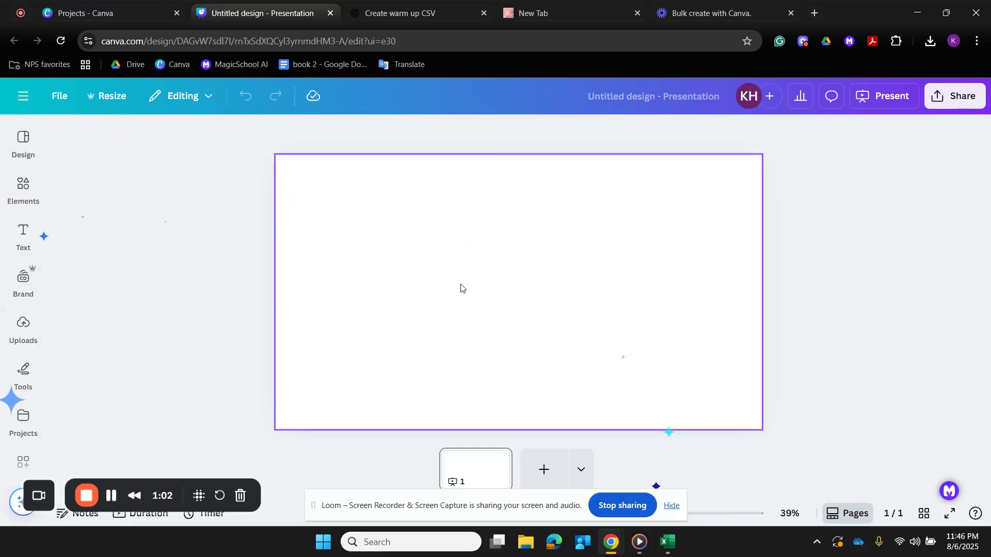
pyautogui.click(11, 144)
pyautogui.click(209, 138)
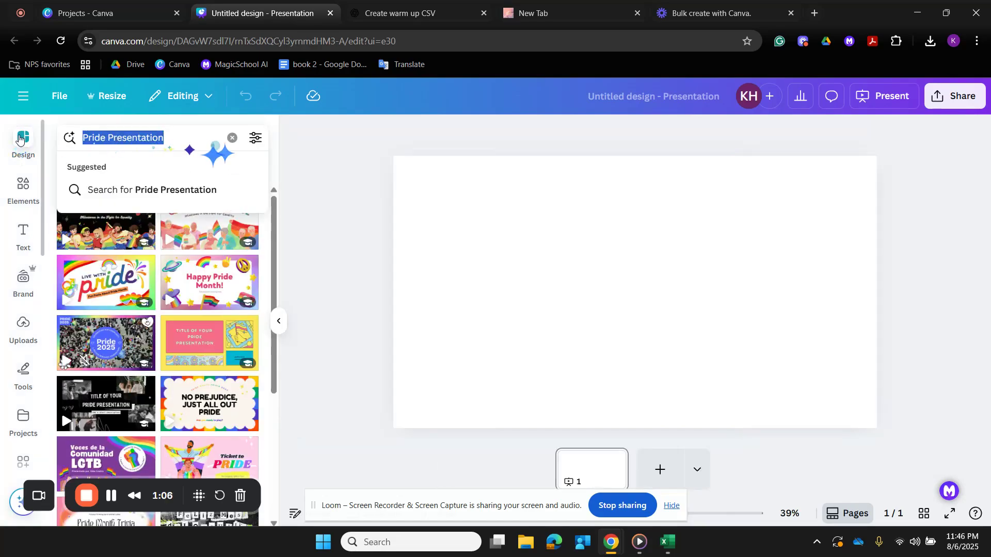
pyautogui.write('morning')
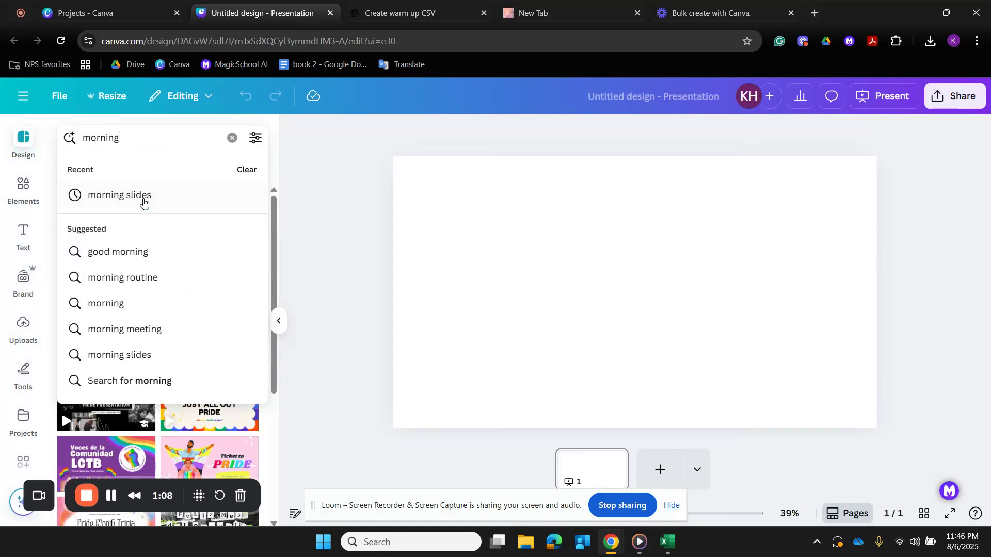
pyautogui.click(143, 200)
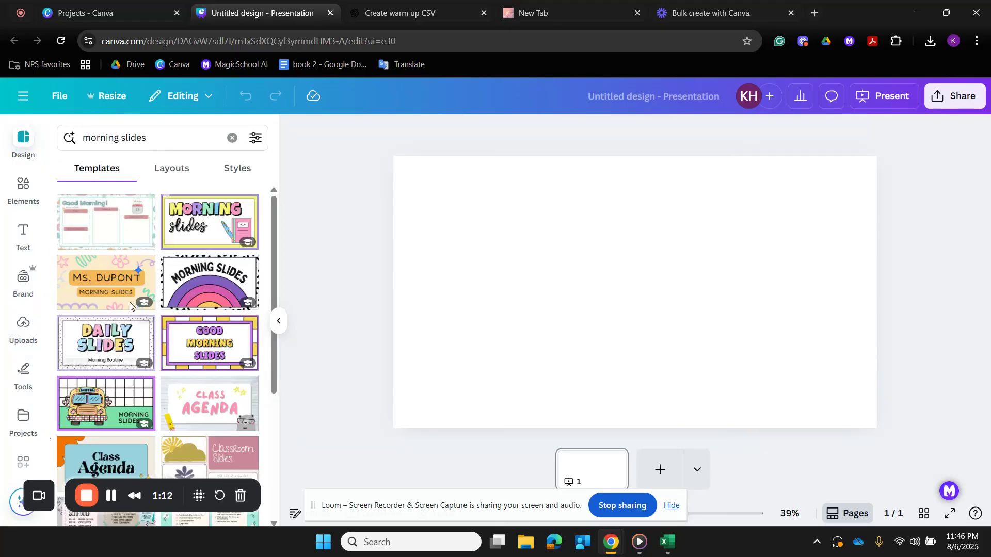
pyautogui.click(167, 169)
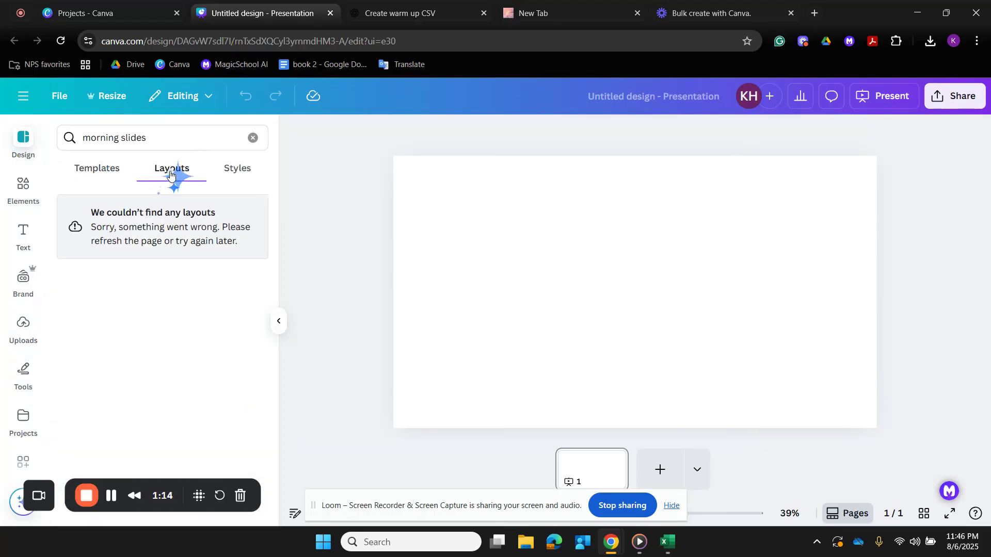
pyautogui.click(96, 173)
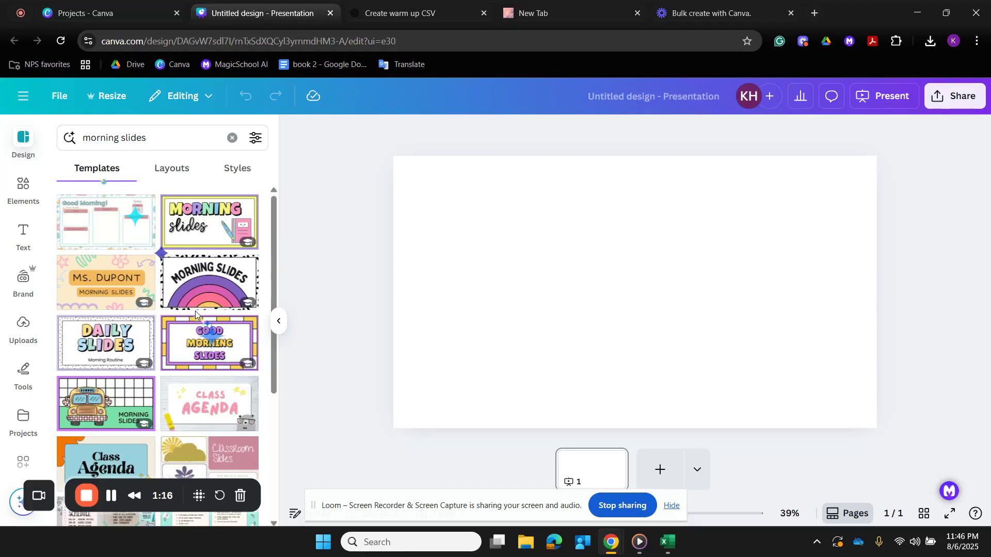
pyautogui.scroll(-3, 176, 284)
pyautogui.scroll(-3, 196, 314)
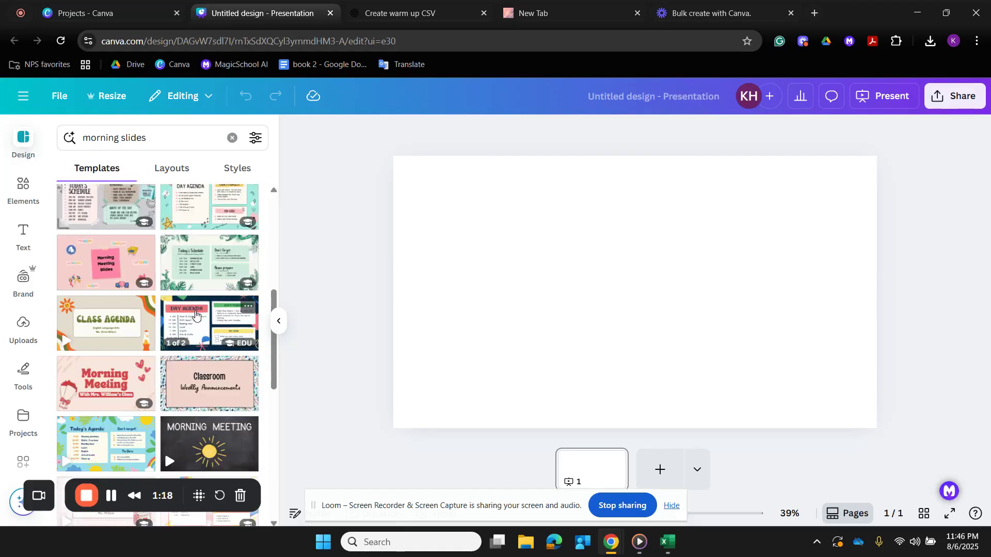
pyautogui.scroll(-3, 195, 315)
pyautogui.scroll(-3, 195, 314)
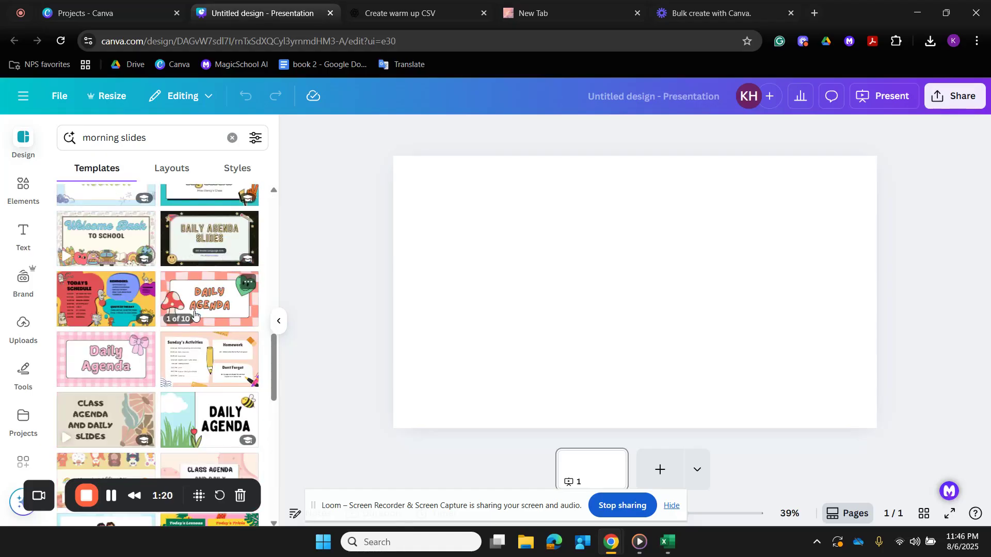
pyautogui.scroll(-10, 194, 314)
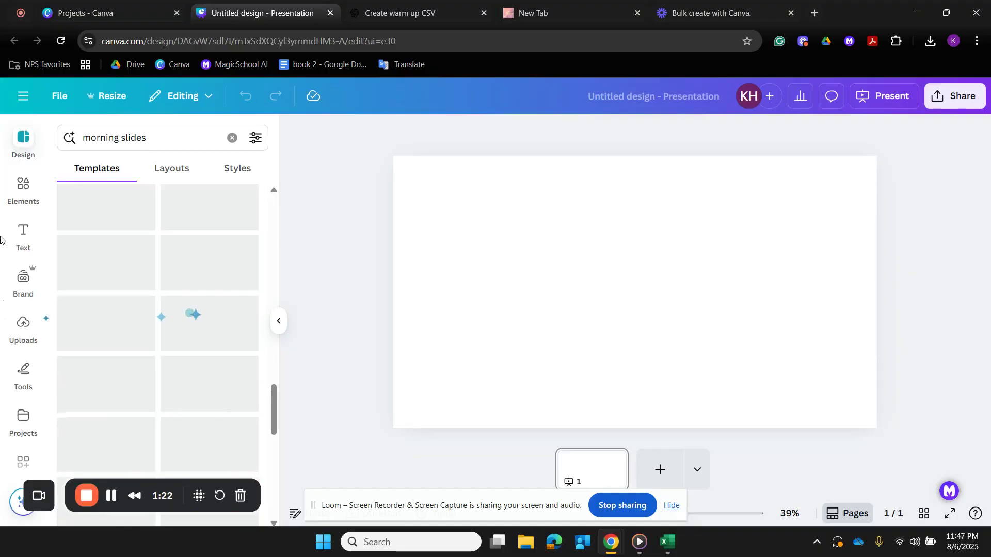
# - Add the teal and pink swirl graphic at the slide's lower-left corner and the blue, yellow and green one at its upper-right corner
pyautogui.click(21, 205)
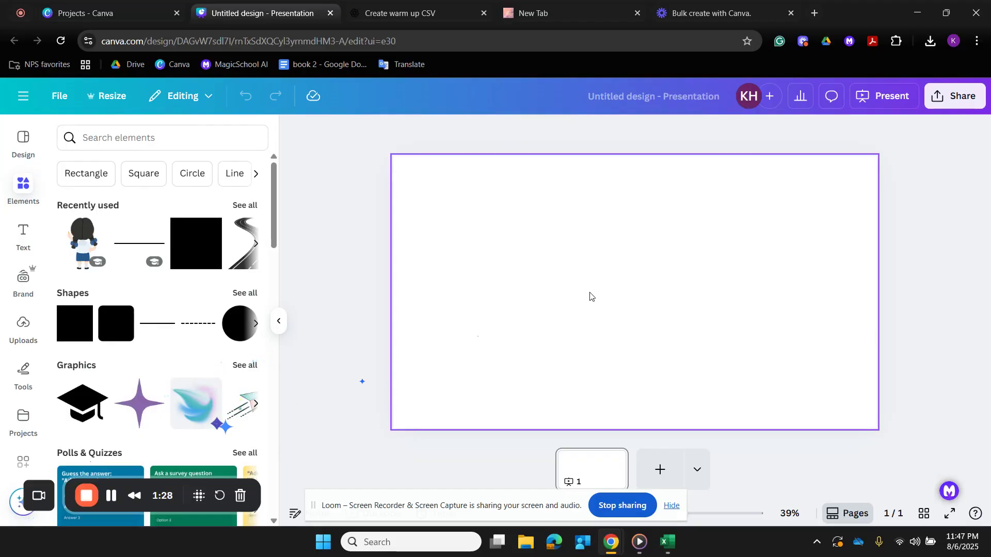
pyautogui.click(206, 404)
pyautogui.moveTo(585, 324); pyautogui.dragTo(401, 380)
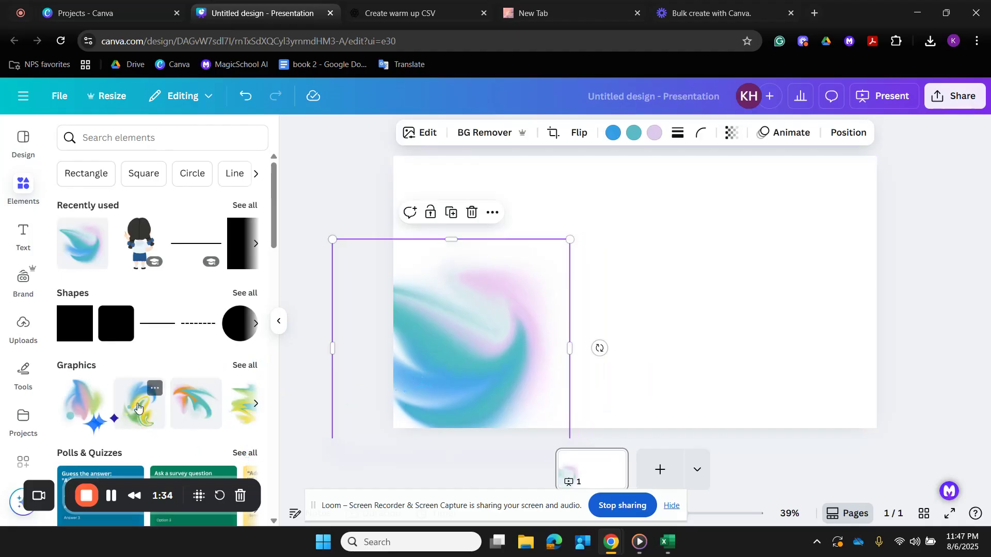
pyautogui.click(137, 408)
pyautogui.moveTo(608, 366); pyautogui.dragTo(790, 270)
# - Set the slide background to the solid pink color #E79D9D
pyautogui.click(603, 227)
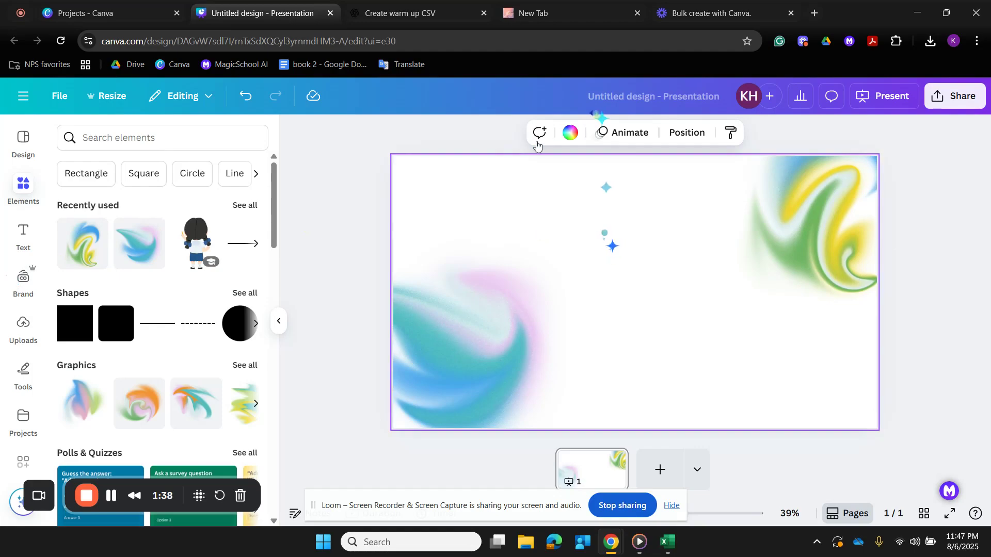
pyautogui.click(569, 136)
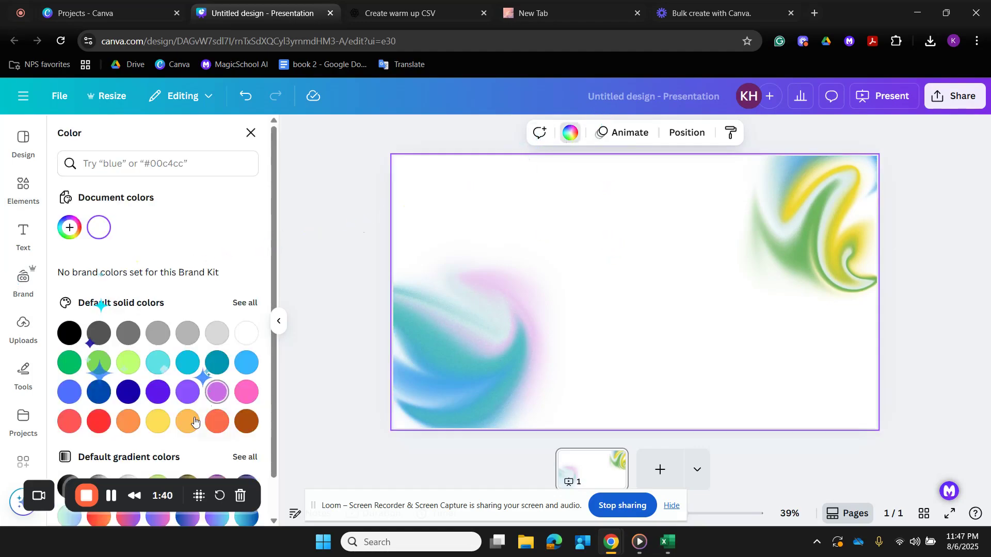
pyautogui.click(69, 228)
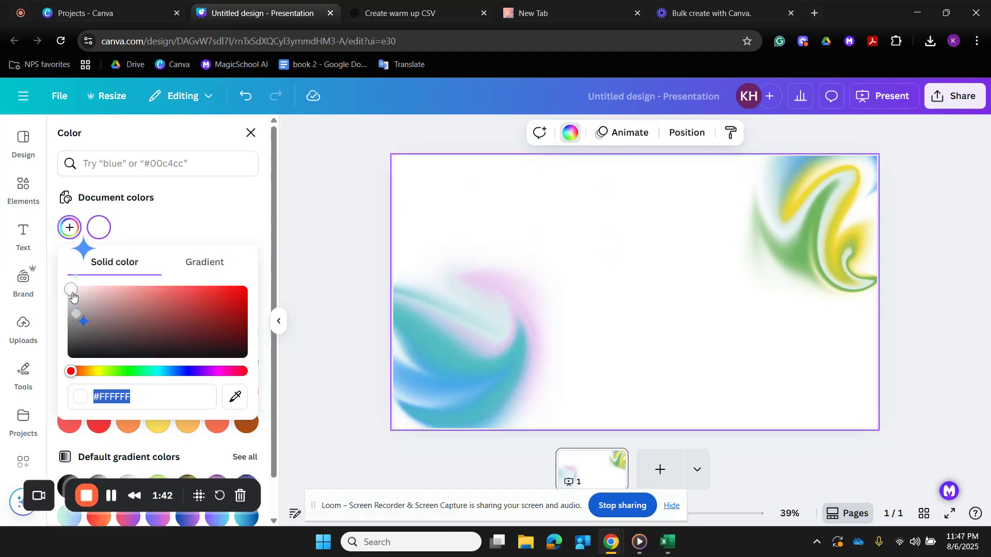
pyautogui.click(112, 299)
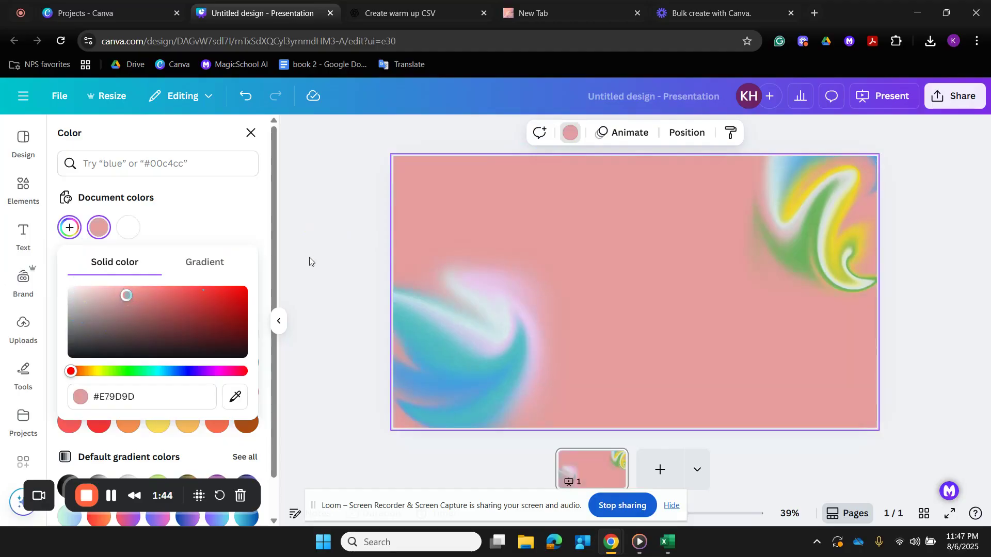
pyautogui.click(310, 258)
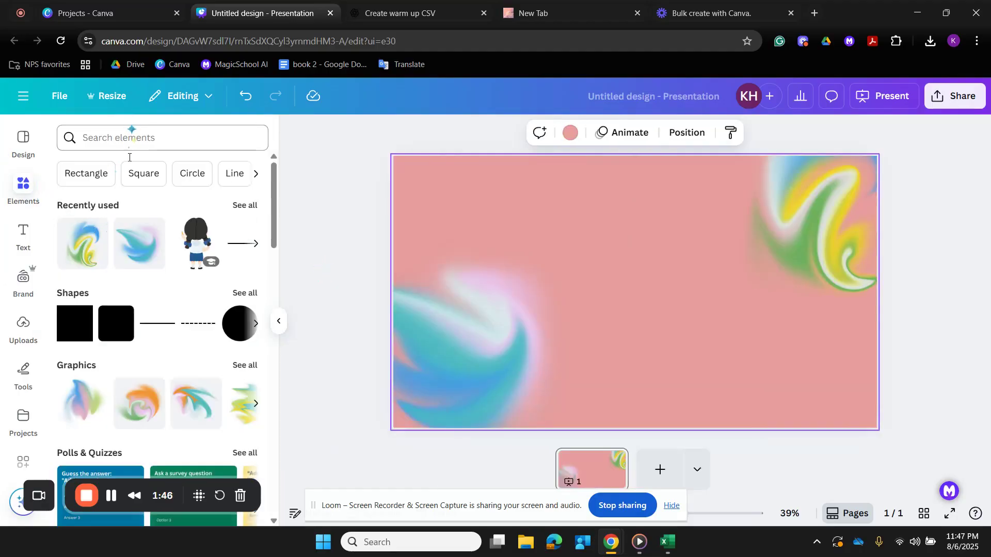
# - Add a square shape to the slide, enlarge it and move it over the teal swirl graphic
pyautogui.click(83, 318)
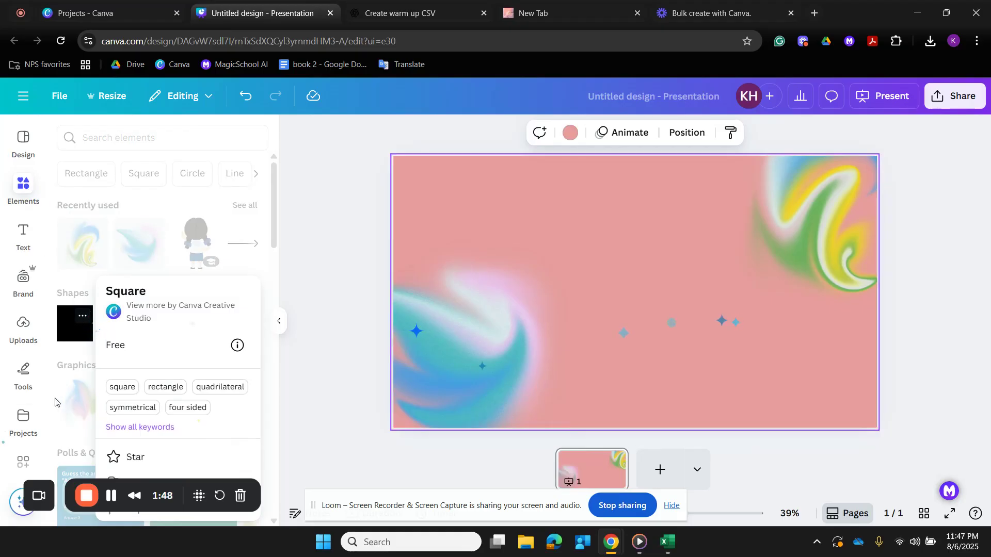
pyautogui.click(65, 339)
pyautogui.click(69, 328)
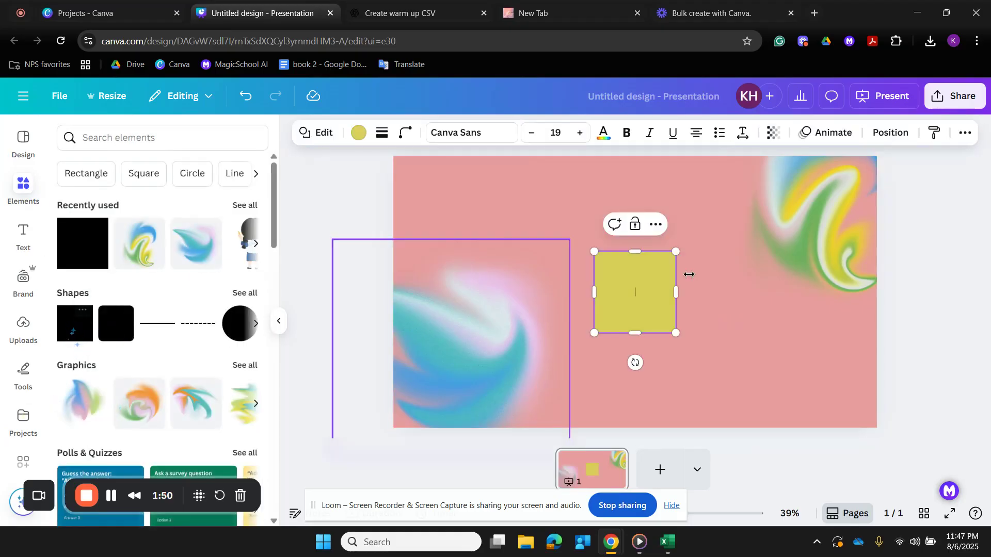
pyautogui.moveTo(548, 354); pyautogui.dragTo(496, 411)
pyautogui.click(352, 311)
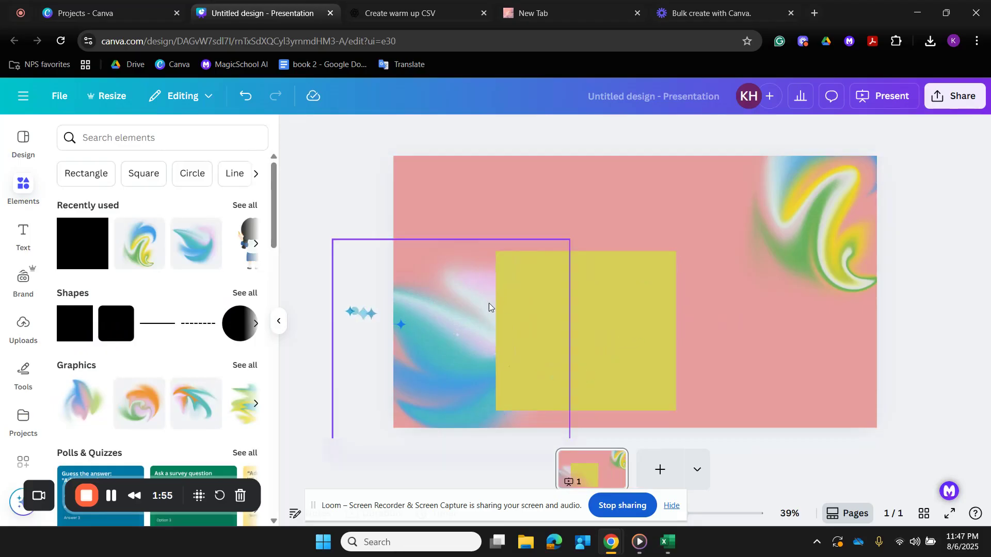
pyautogui.moveTo(561, 314); pyautogui.dragTo(512, 314)
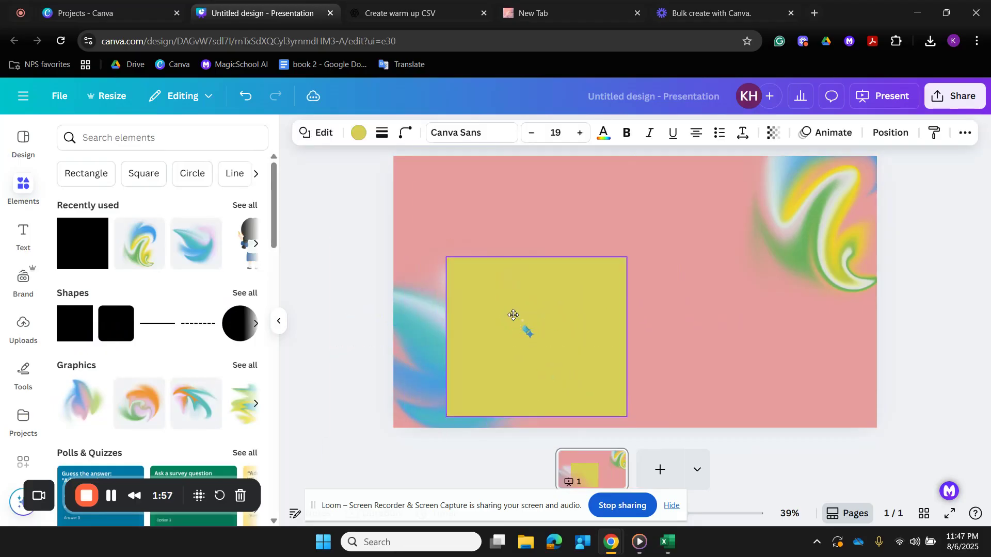
# - Search the graphics for "pin", add the red pushpin and shrink it onto the upper edge of the yellow square
pyautogui.click(141, 135)
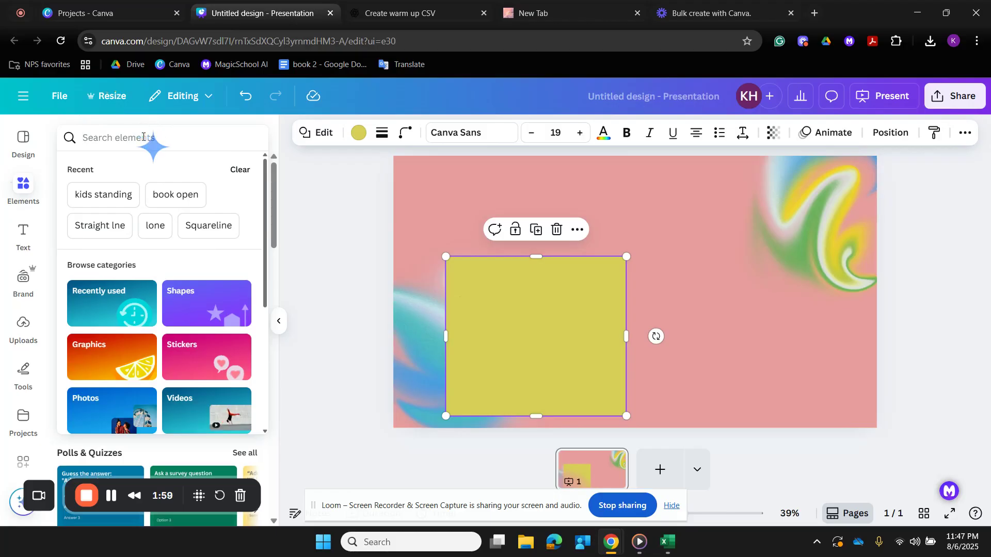
pyautogui.write('pin')
pyautogui.press('Return')
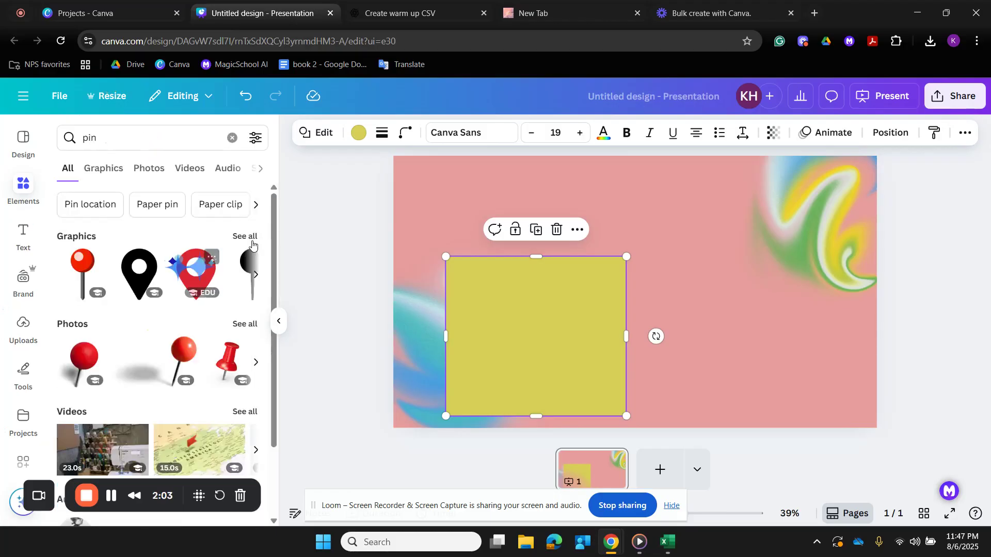
pyautogui.click(245, 236)
pyautogui.scroll(-2, 159, 338)
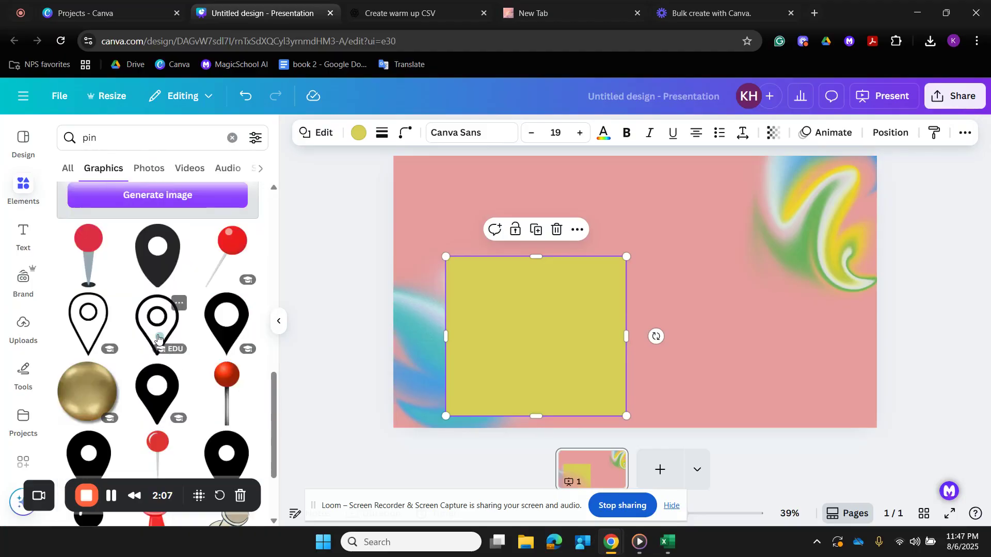
pyautogui.scroll(5, 158, 338)
pyautogui.click(158, 279)
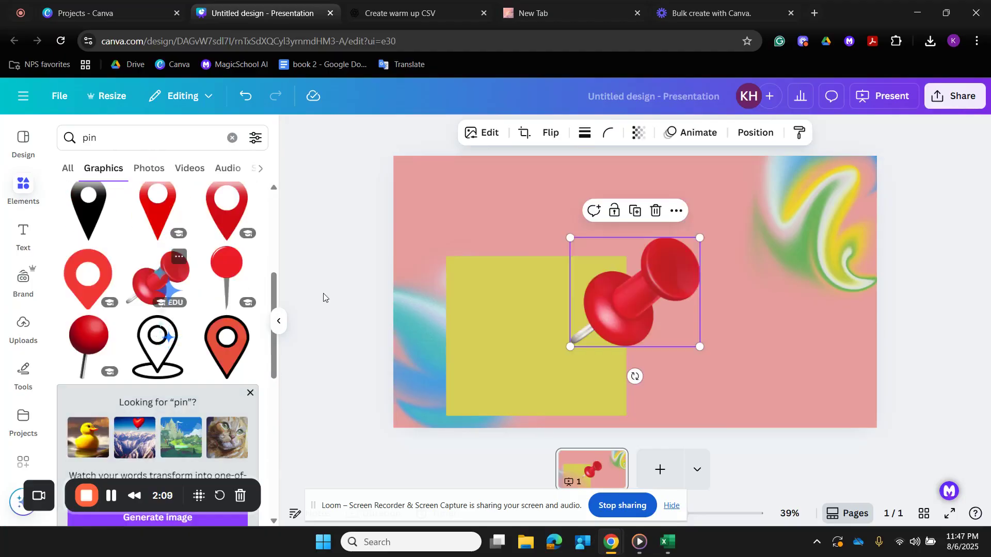
pyautogui.moveTo(695, 346); pyautogui.dragTo(559, 251)
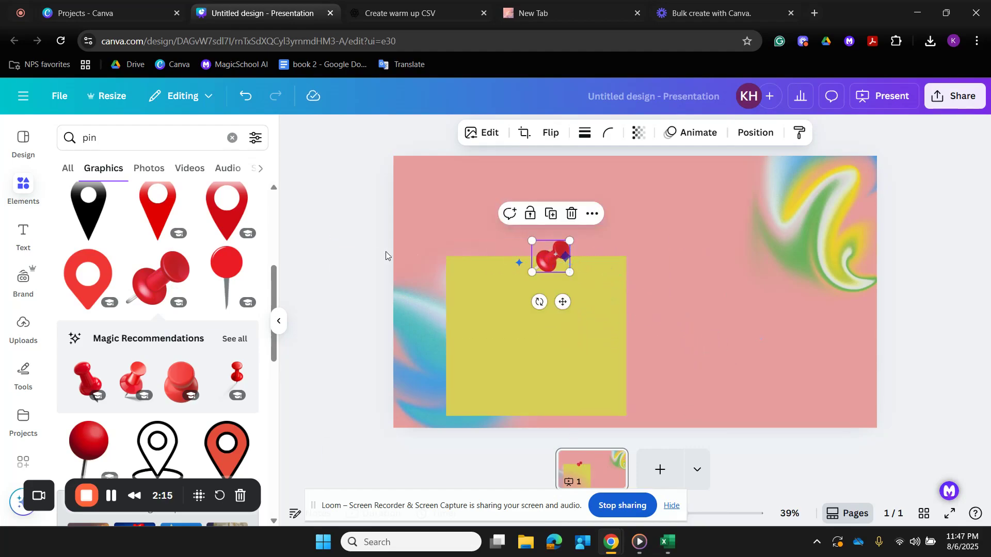
# - Delete the red pushpin from the slide and look through more pin graphics
pyautogui.click(388, 252)
pyautogui.click(561, 264)
pyautogui.press('Delete')
pyautogui.scroll(-10, 192, 294)
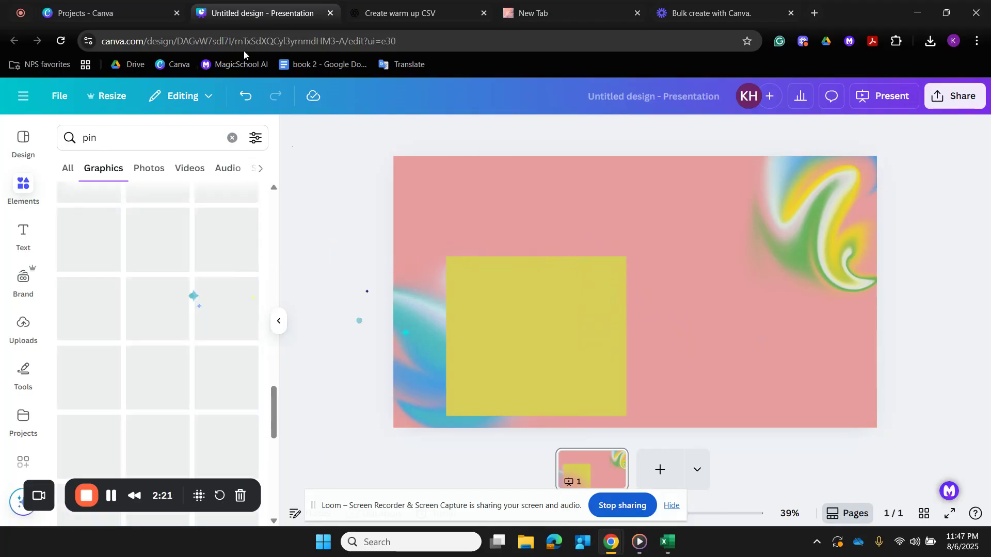
# - Search the elements for "note" and delete the yellow square from the slide
pyautogui.click(230, 137)
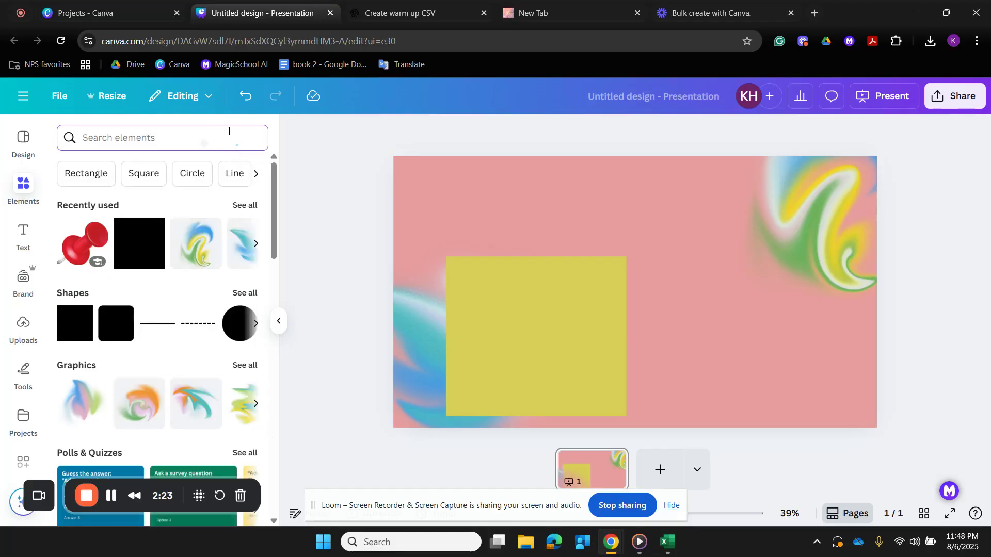
pyautogui.write('note')
pyautogui.press('Return')
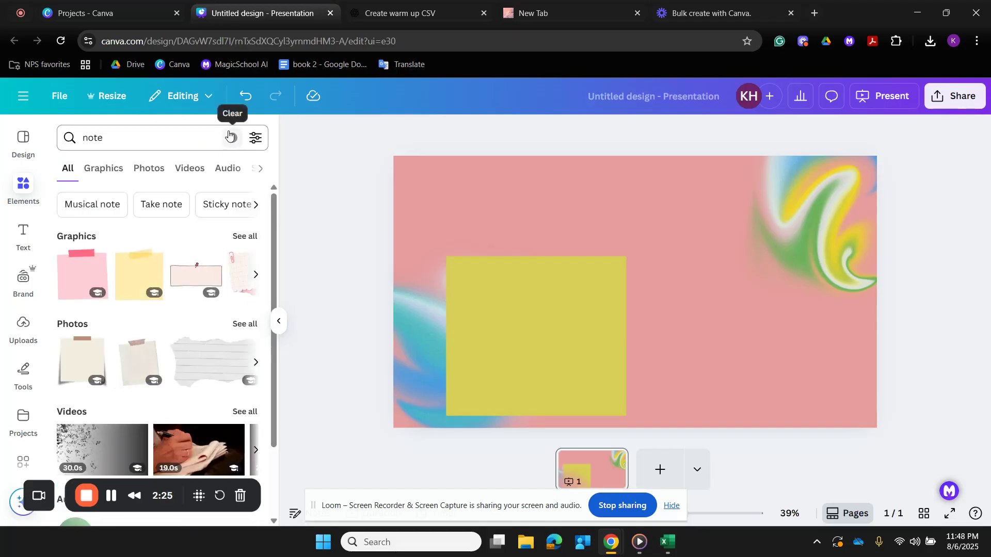
pyautogui.click(566, 316)
pyautogui.press('Delete')
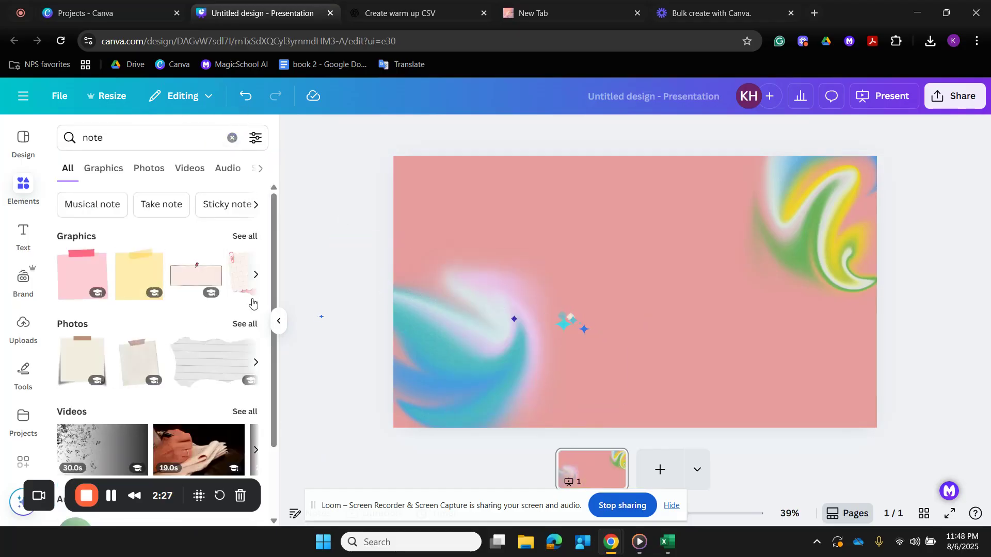
# - Add the note graphic with the red pin and place it, slightly tilted, in the slide's upper-left corner
pyautogui.click(188, 277)
pyautogui.moveTo(634, 256); pyautogui.dragTo(547, 221)
pyautogui.moveTo(638, 222); pyautogui.dragTo(637, 206)
pyautogui.moveTo(560, 231)
pyautogui.mouseDown()
pyautogui.moveTo(543, 218)
pyautogui.moveTo(549, 233)
pyautogui.moveTo(552, 219)
pyautogui.mouseUp()
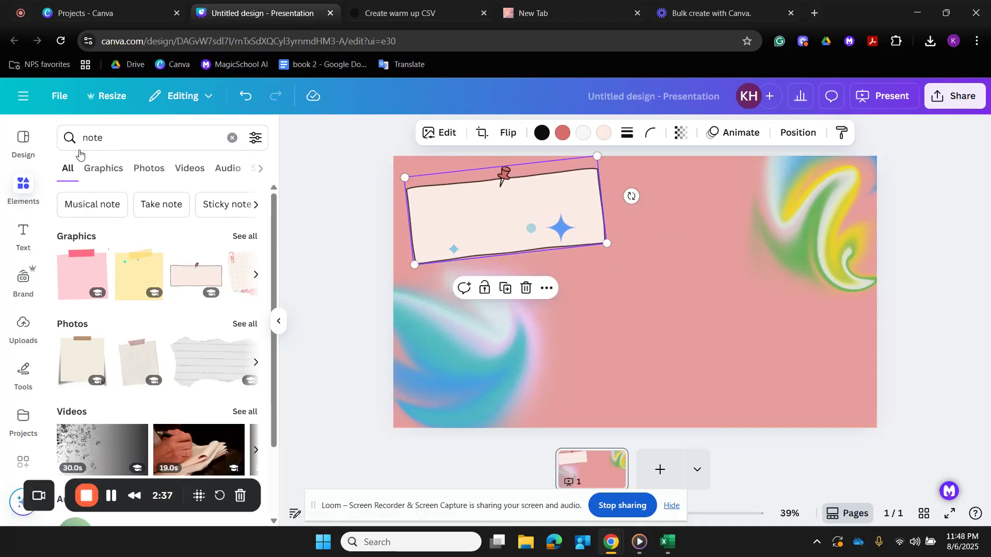
# - Add a single heading reading "Date:" to the slide and place it on the pinned note
pyautogui.click(22, 230)
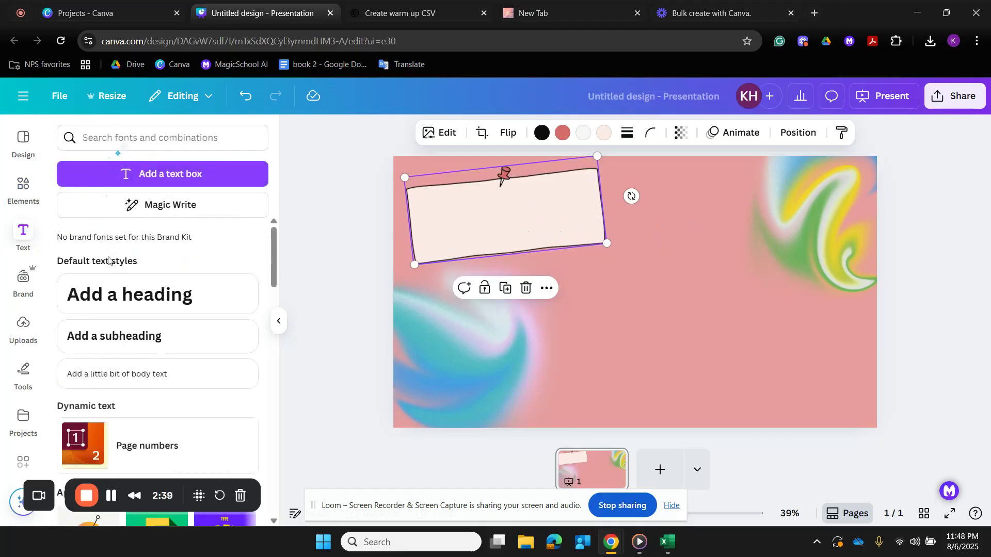
pyautogui.click(132, 291)
pyautogui.click(177, 307)
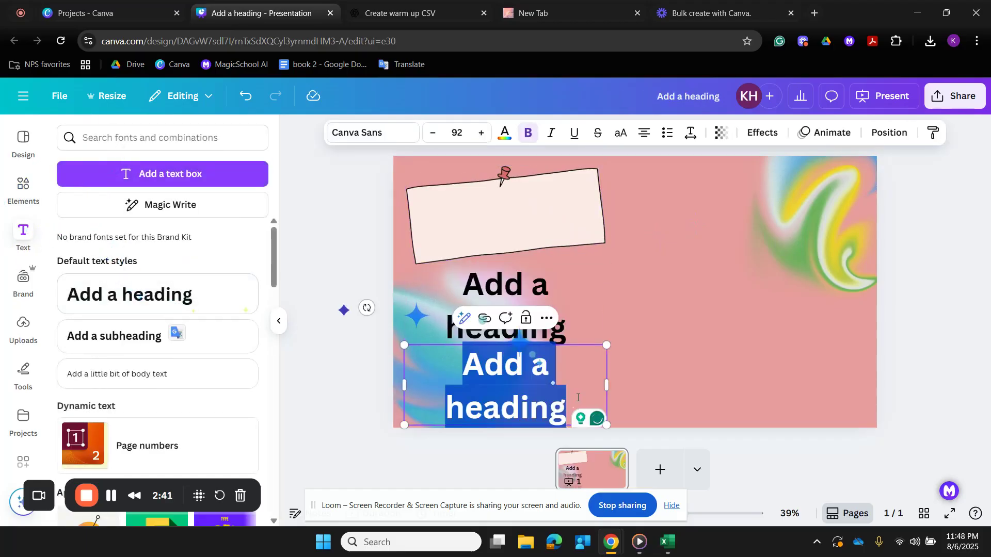
pyautogui.press('BackSpace')
pyautogui.click(592, 302)
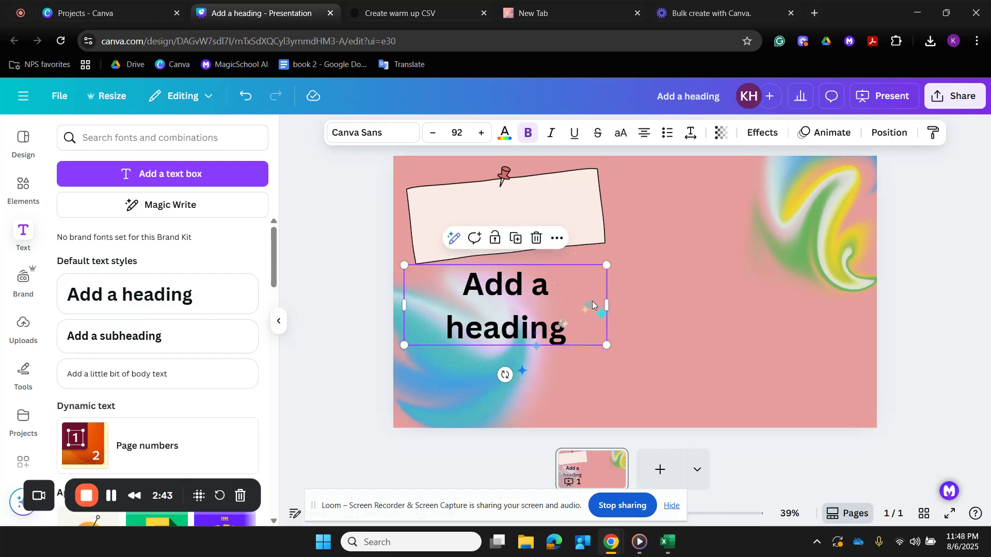
pyautogui.click(592, 301)
pyautogui.write('Date')
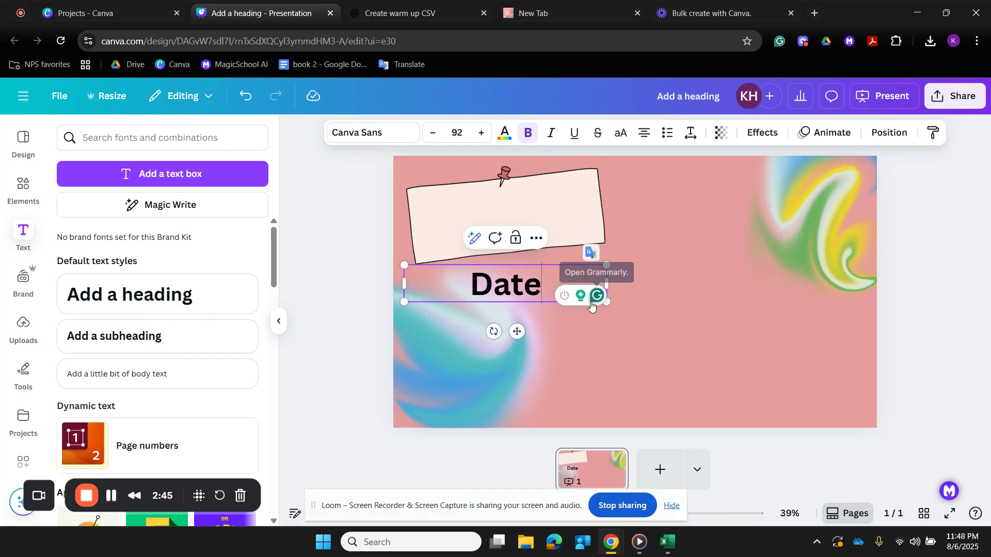
pyautogui.write(':')
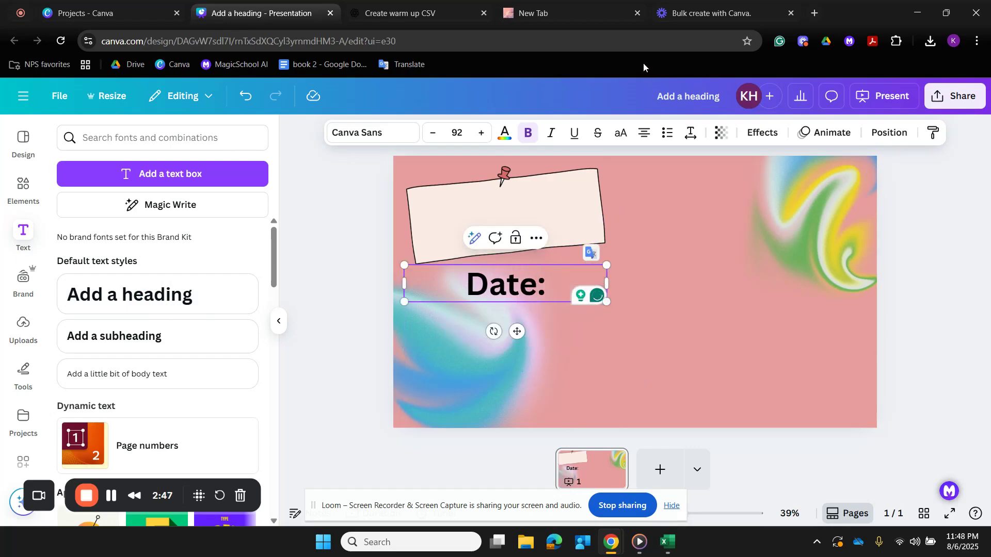
pyautogui.moveTo(516, 332); pyautogui.dragTo(510, 265)
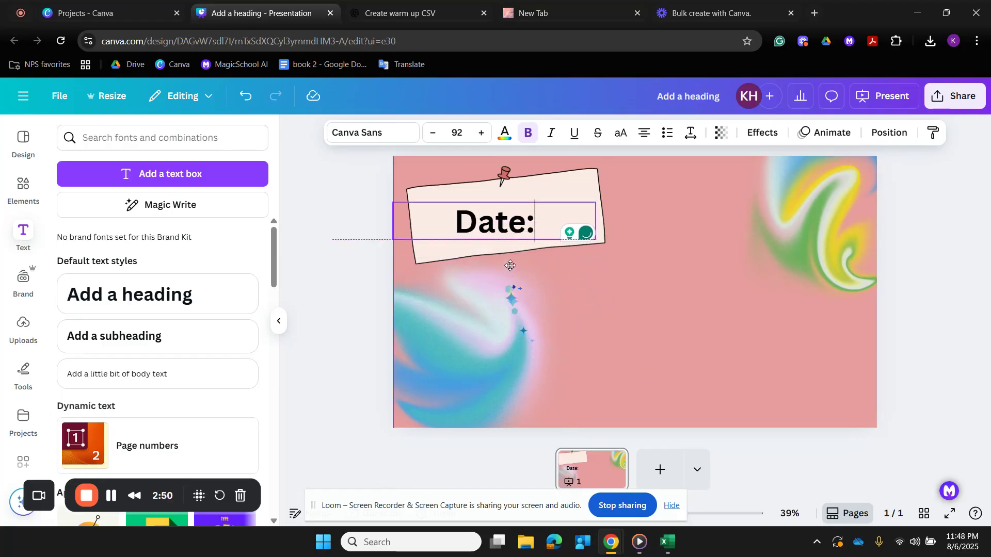
# - Straighten the pinned note graphic behind the "Date:" heading and lock it
pyautogui.click(576, 182)
pyautogui.moveTo(632, 196); pyautogui.dragTo(631, 212)
pyautogui.moveTo(498, 218)
pyautogui.mouseDown()
pyautogui.moveTo(485, 216)
pyautogui.moveTo(498, 226)
pyautogui.moveTo(499, 216)
pyautogui.mouseUp()
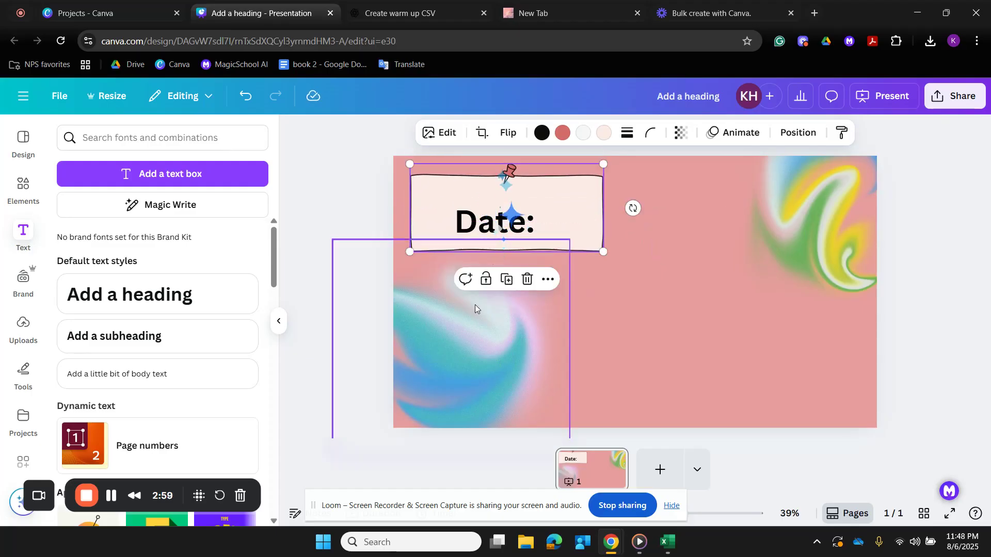
pyautogui.click(485, 279)
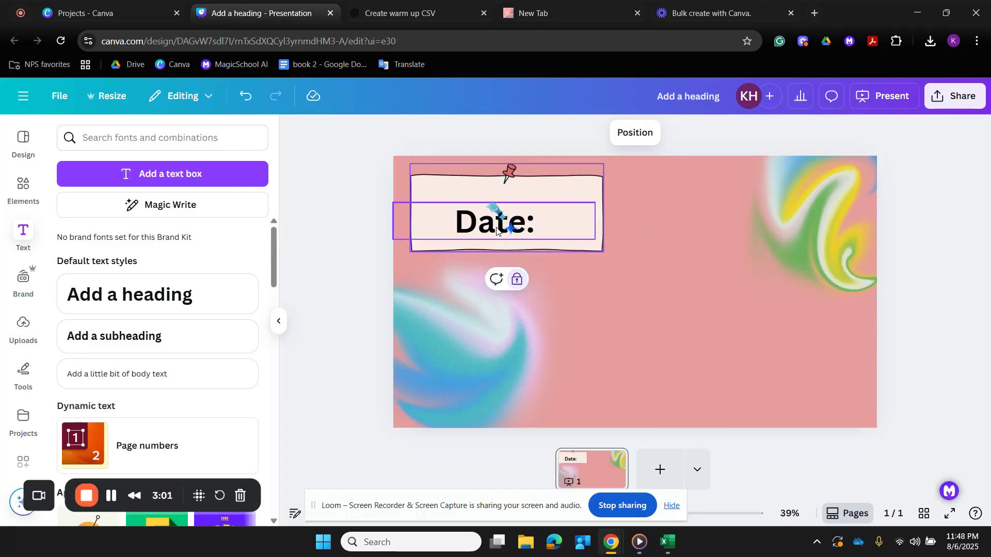
# - Shrink "Date:" to size 49 at the note's upper-left corner and place a duplicate reading "Monday" below it
pyautogui.moveTo(494, 217); pyautogui.dragTo(456, 201)
pyautogui.moveTo(430, 193); pyautogui.dragTo(467, 191)
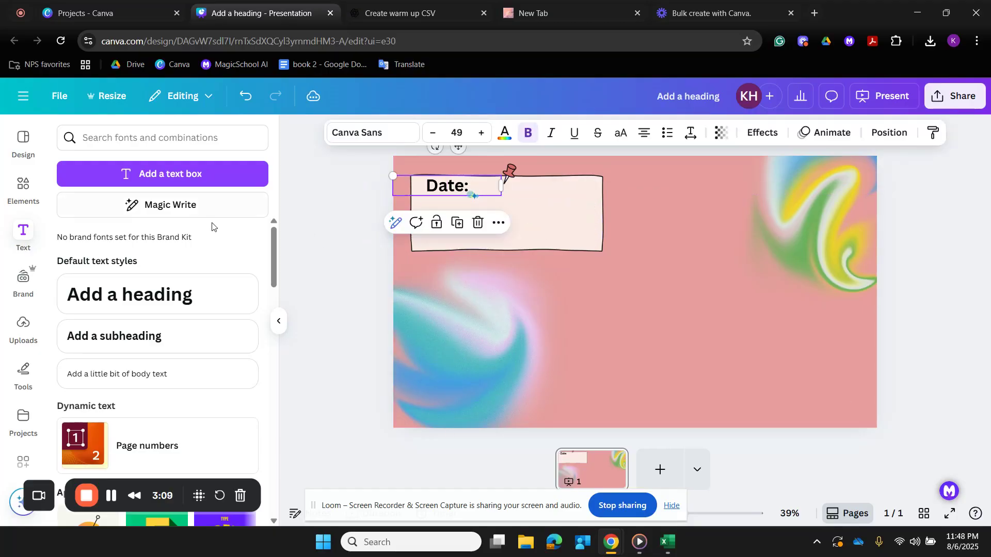
pyautogui.click(457, 224)
pyautogui.moveTo(459, 227); pyautogui.dragTo(456, 207)
pyautogui.doubleClick(455, 207)
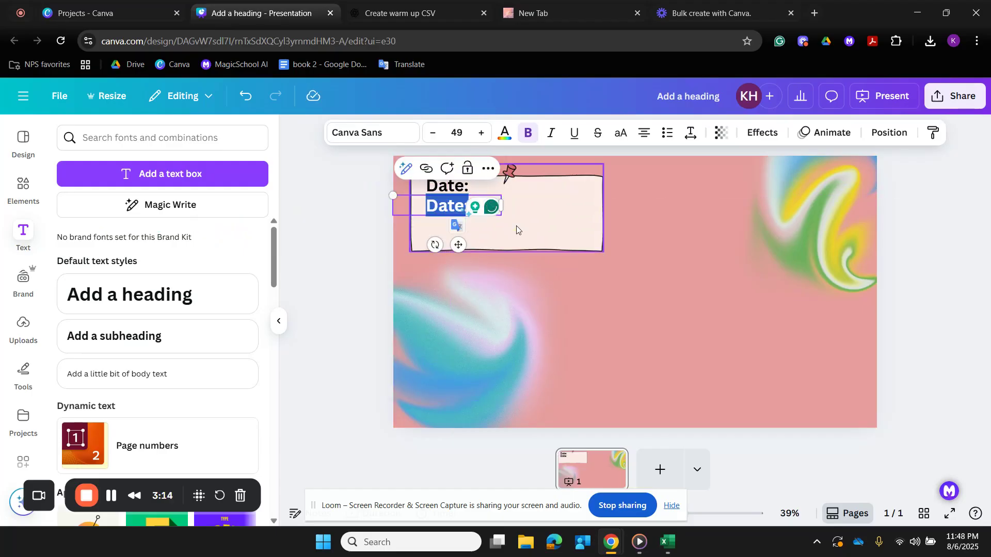
pyautogui.write('Monday')
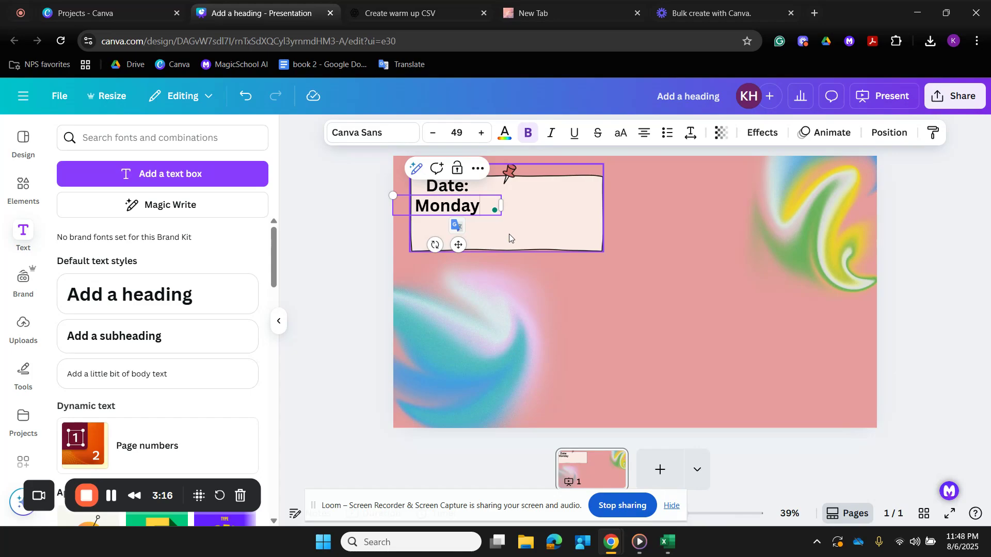
pyautogui.moveTo(457, 246)
pyautogui.mouseDown()
pyautogui.moveTo(473, 239)
pyautogui.moveTo(472, 252)
pyautogui.mouseUp()
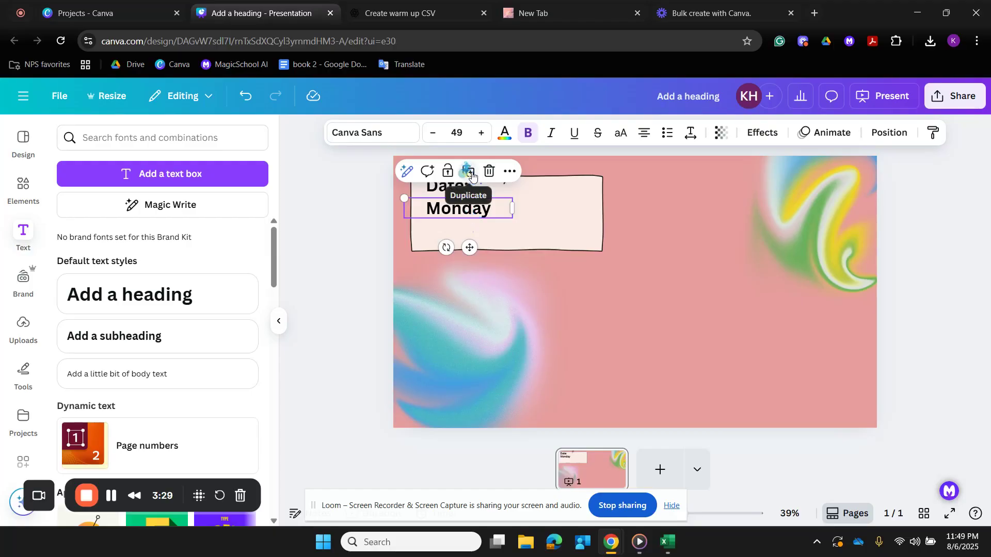
# - Duplicate the "Monday" text below itself and change the copy to "August 18, 20025"
pyautogui.click(463, 171)
pyautogui.moveTo(477, 210); pyautogui.dragTo(477, 232)
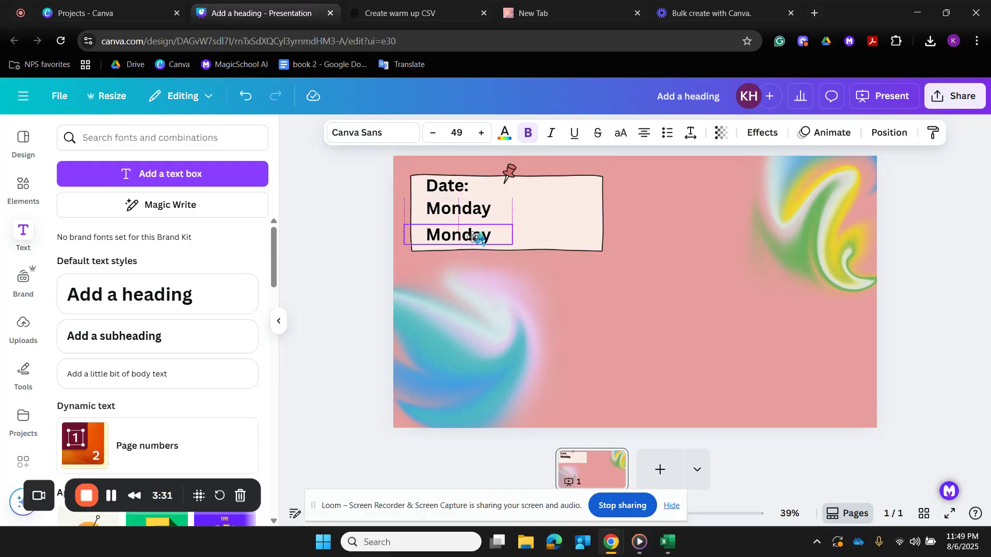
pyautogui.doubleClick(477, 234)
pyautogui.write('Au')
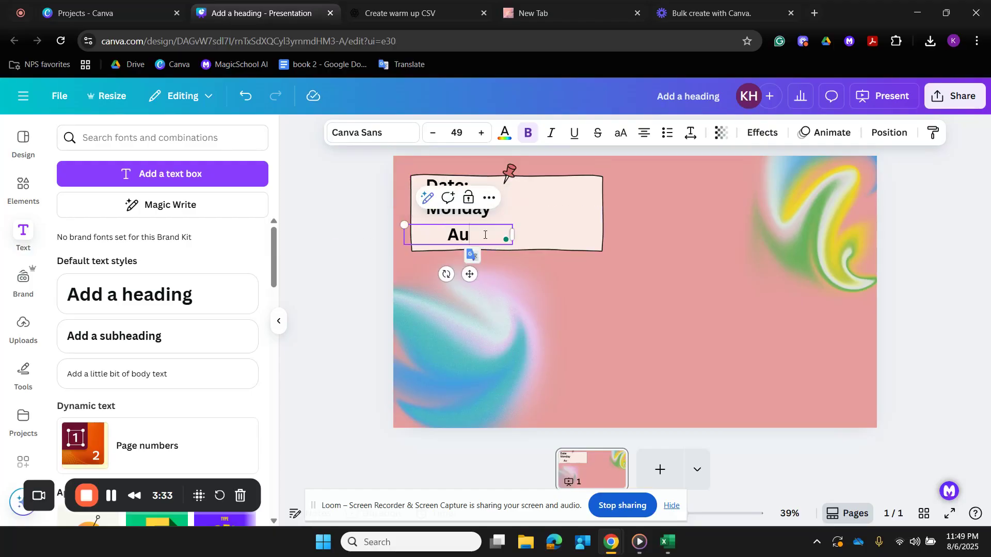
pyautogui.write('gust 18')
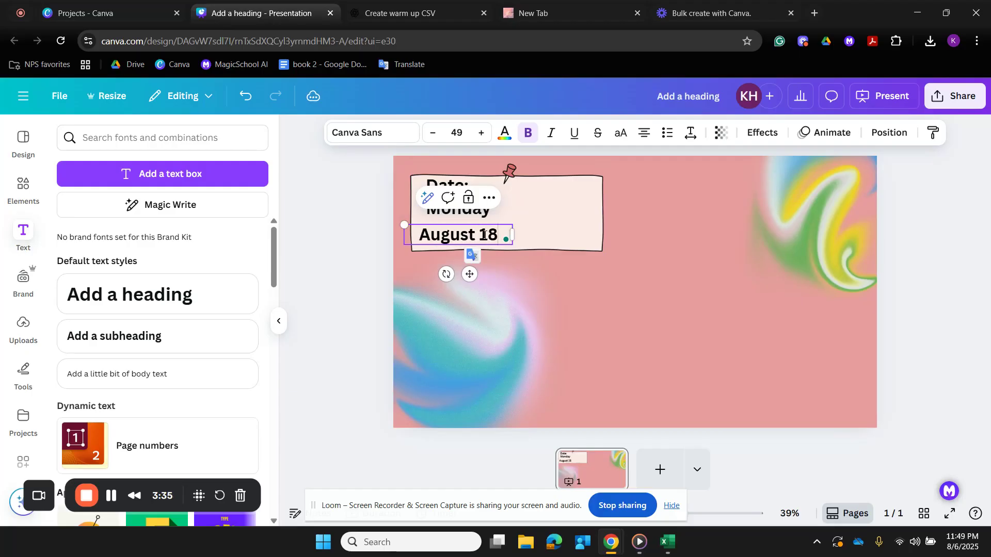
pyautogui.write(', 20025')
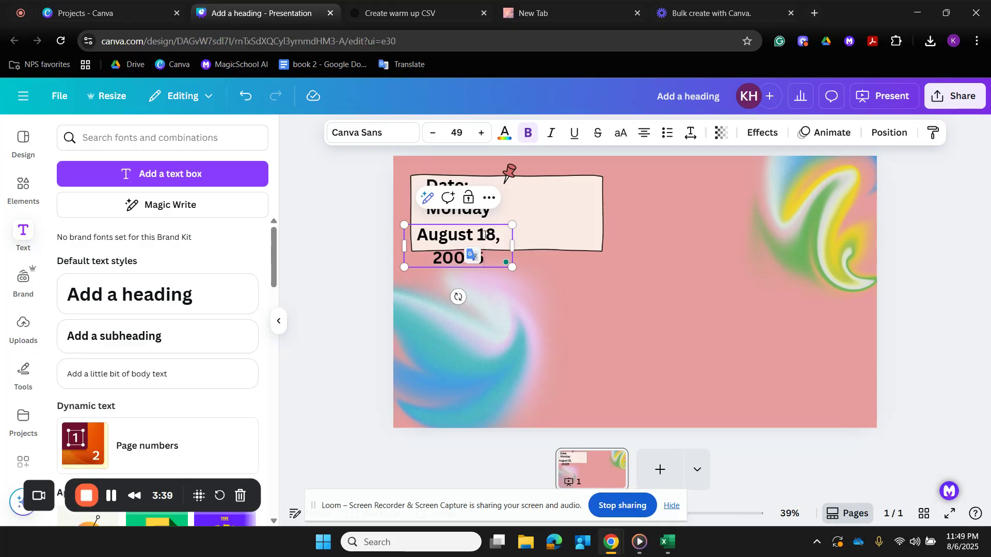
pyautogui.hotkey('shift', 'Left')
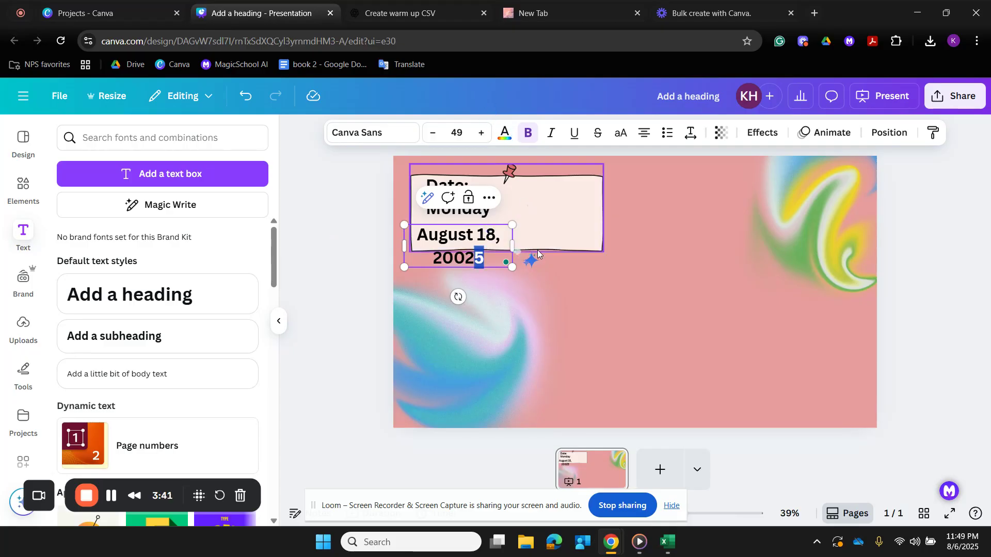
# - Widen the date text box to fit on one line and align its text with "Monday" above
pyautogui.moveTo(514, 248); pyautogui.dragTo(599, 254)
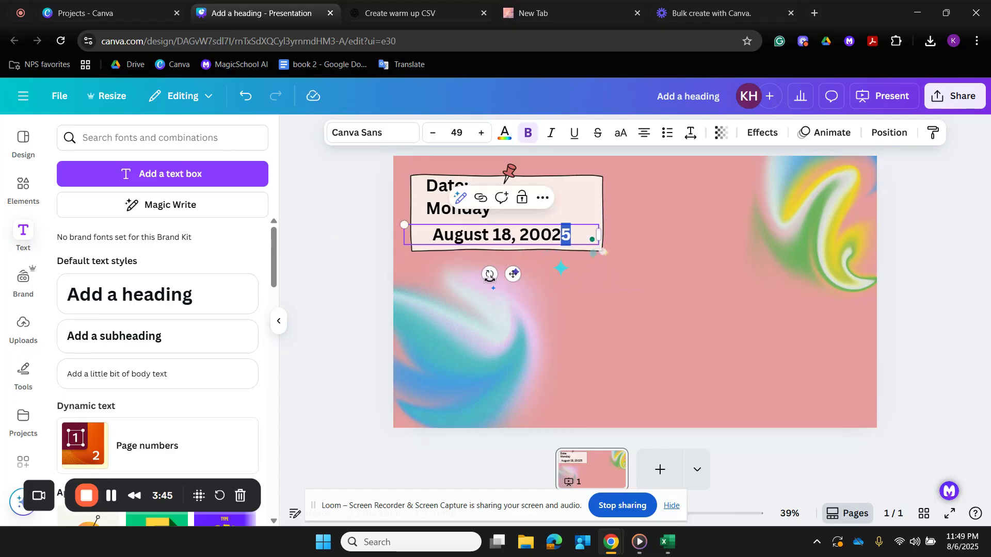
pyautogui.moveTo(511, 274); pyautogui.dragTo(506, 270)
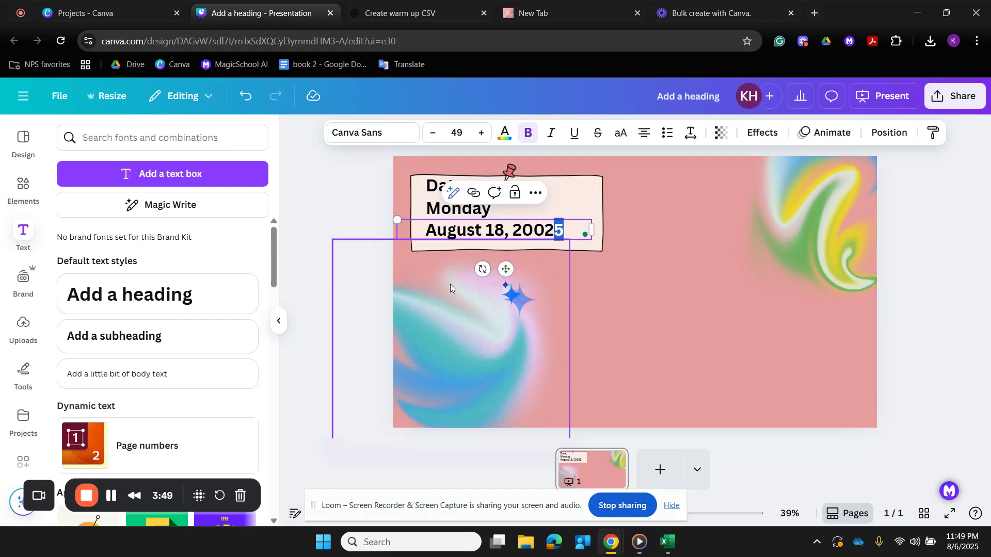
pyautogui.click(347, 251)
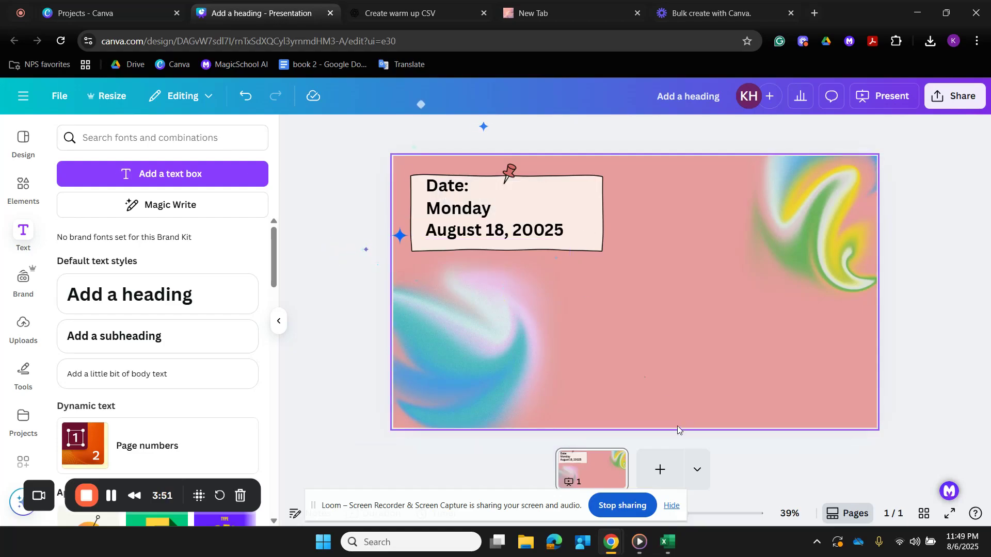
# - Add the scalloped grid note graphic with the paperclip and enlarge it across the right side of the slide
pyautogui.click(24, 188)
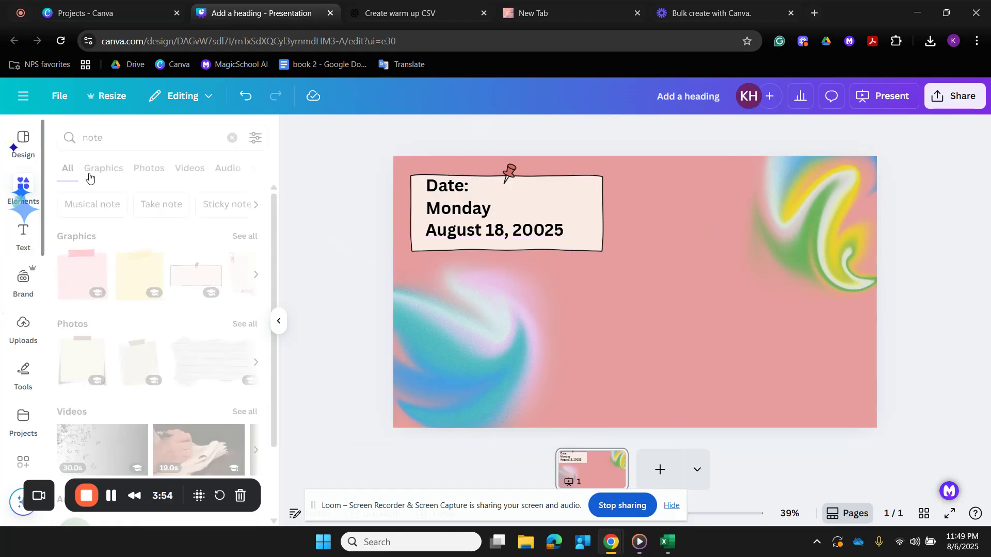
pyautogui.click(256, 274)
pyautogui.click(80, 275)
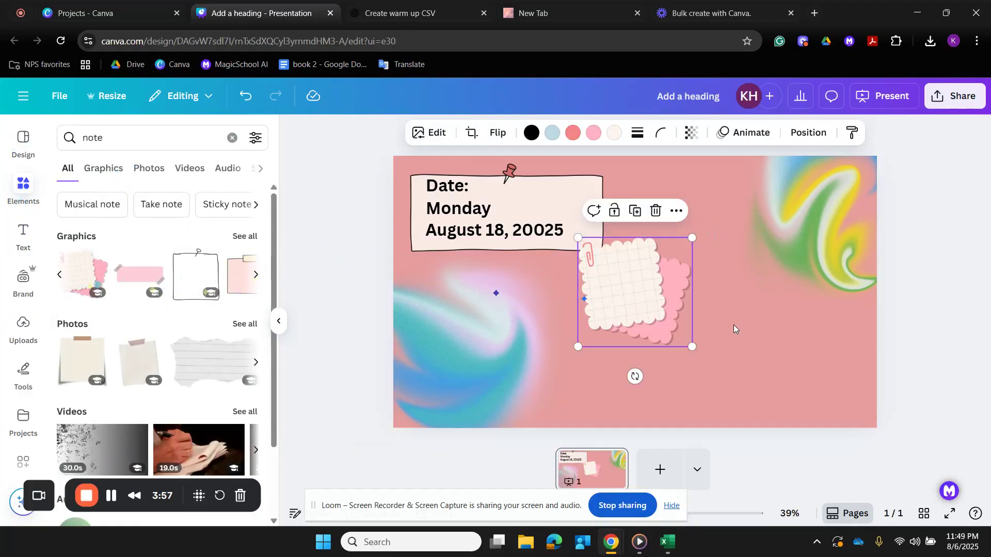
pyautogui.moveTo(692, 346); pyautogui.dragTo(744, 397)
pyautogui.moveTo(676, 311); pyautogui.dragTo(792, 325)
pyautogui.moveTo(693, 253); pyautogui.dragTo(635, 209)
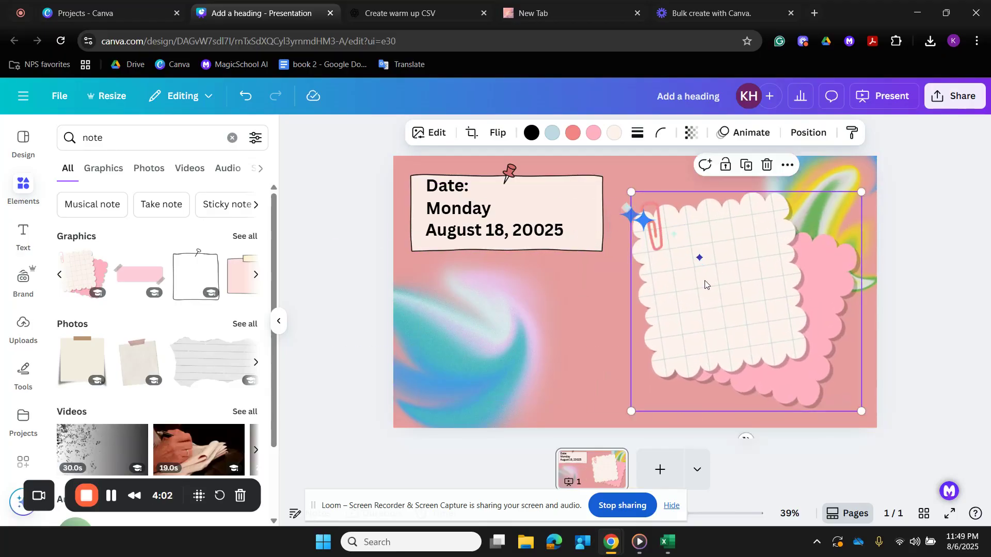
# - Place a copy of the date text on the scalloped note, change it to "Joke of the day" and tilt it to match the note
pyautogui.click(517, 227)
pyautogui.moveTo(512, 268); pyautogui.dragTo(756, 253)
pyautogui.doubleClick(756, 253)
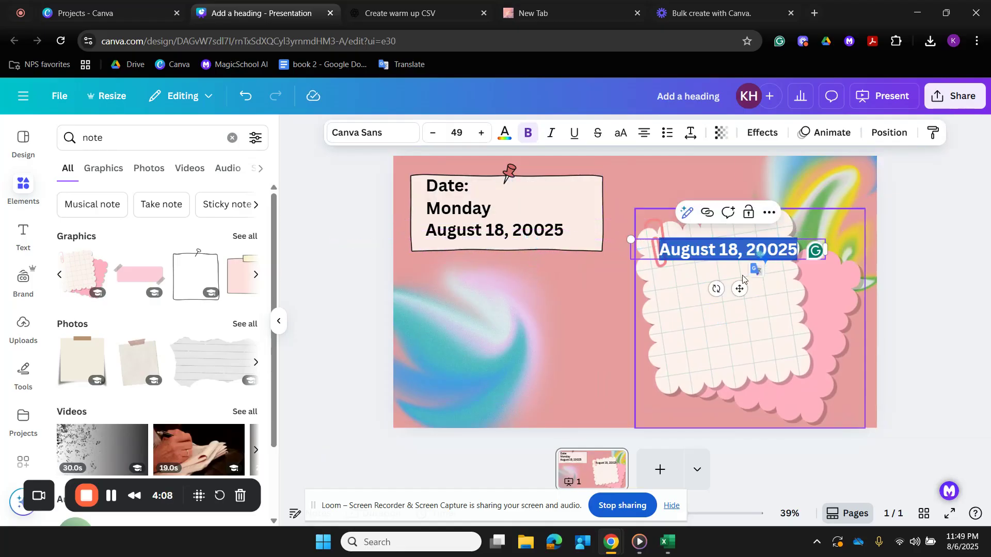
pyautogui.write('Joke of the dy')
pyautogui.write('y')
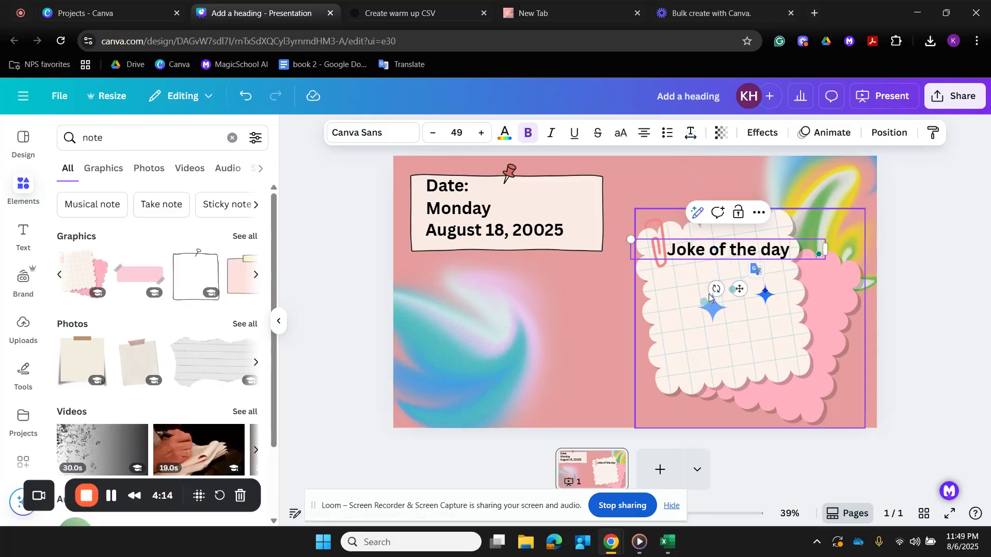
pyautogui.moveTo(715, 288)
pyautogui.mouseDown()
pyautogui.moveTo(728, 296)
pyautogui.moveTo(748, 280)
pyautogui.moveTo(725, 283)
pyautogui.mouseUp()
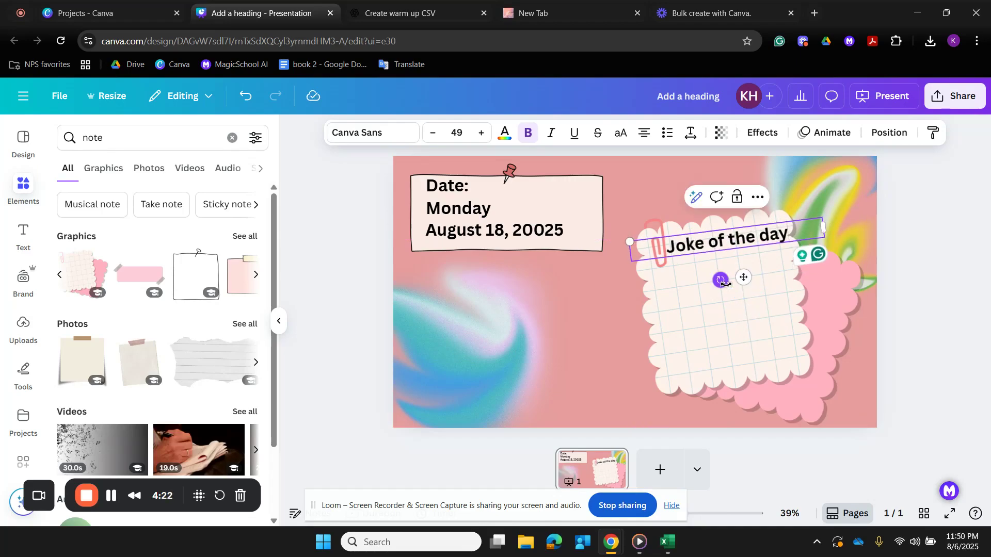
# - Group the scalloped note with its "Joke of the day" title and place a smaller duplicate in the slide's lower-left area
pyautogui.keyDown('shift'); pyautogui.click(696, 309); pyautogui.keyUp('shift')
pyautogui.click(737, 182)
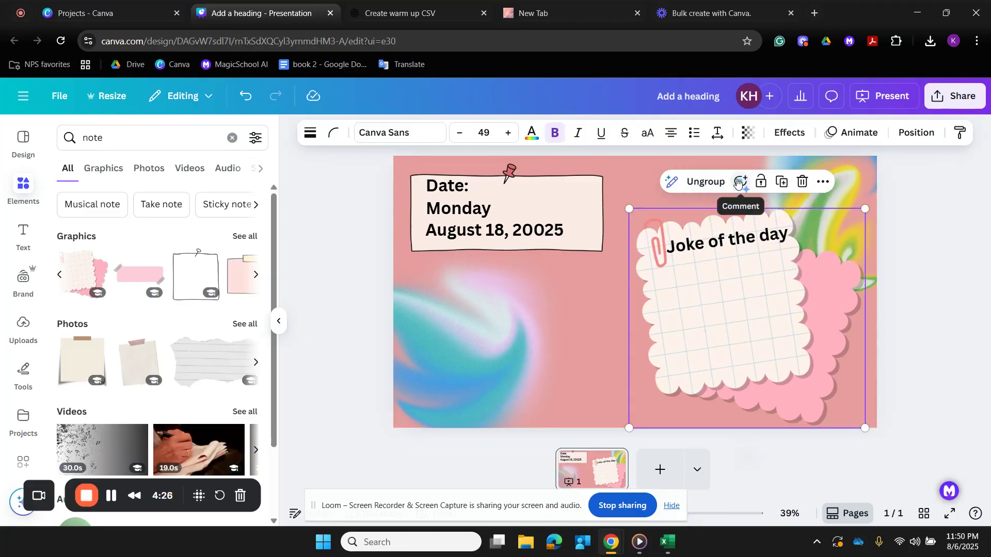
pyautogui.click(778, 183)
pyautogui.moveTo(707, 296); pyautogui.dragTo(480, 321)
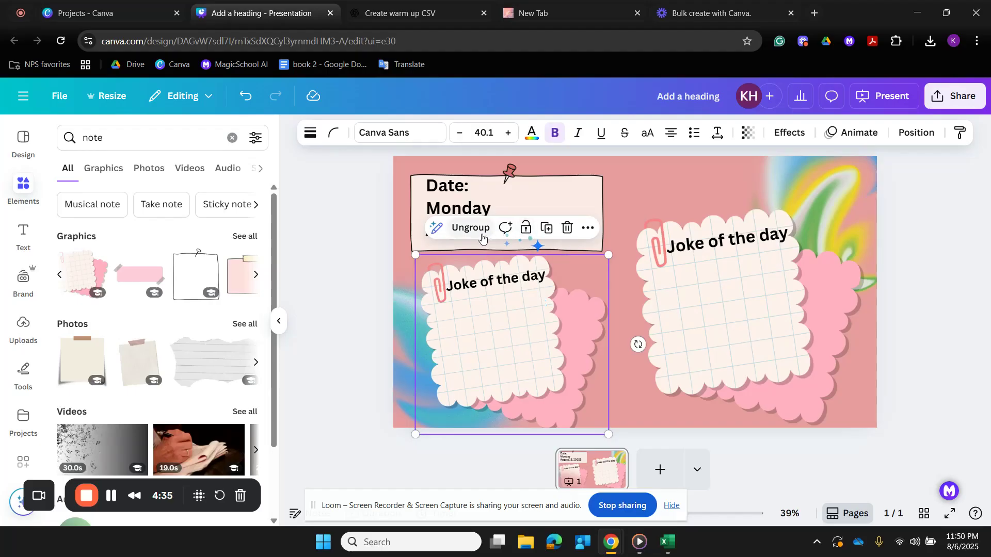
# - Ungroup the duplicated note and delete its scalloped note graphic, keeping the title text
pyautogui.click(465, 228)
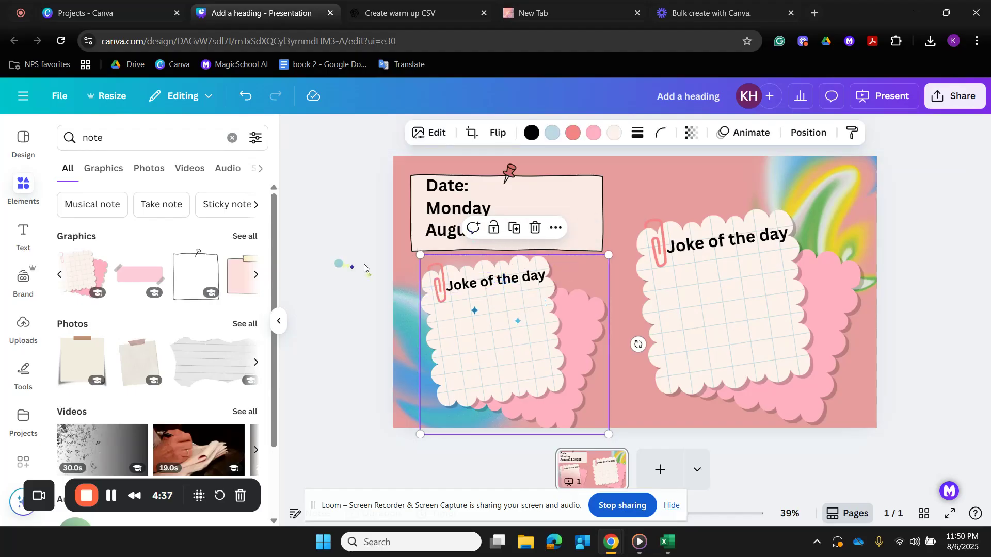
pyautogui.press('Delete')
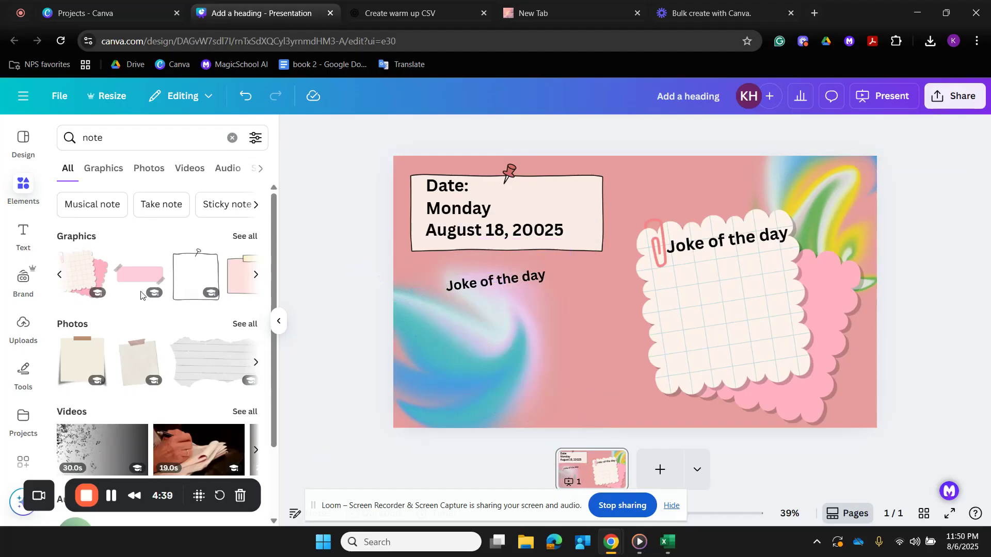
# - Add the torn lined paper photo, shrink it and place it in the slide's lower-left area
pyautogui.click(256, 276)
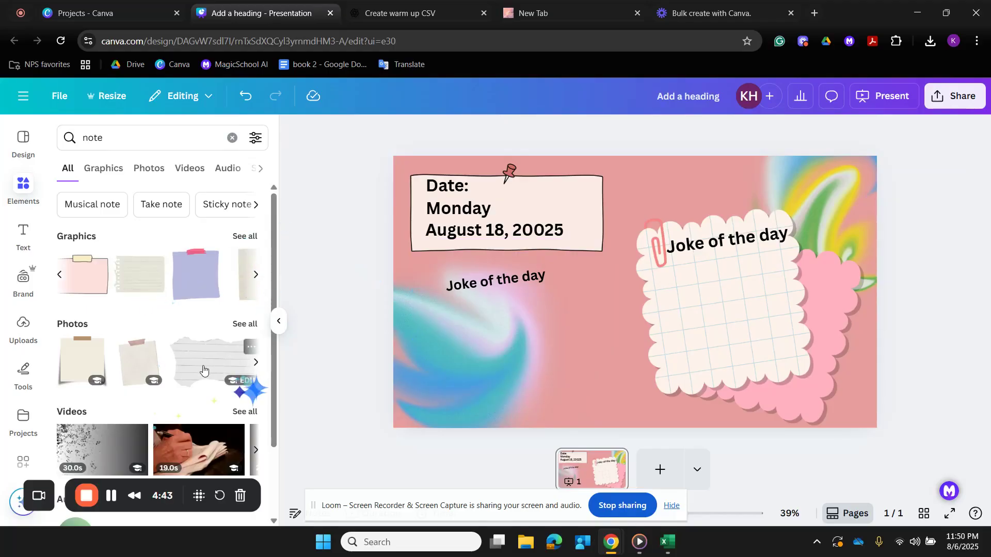
pyautogui.click(246, 369)
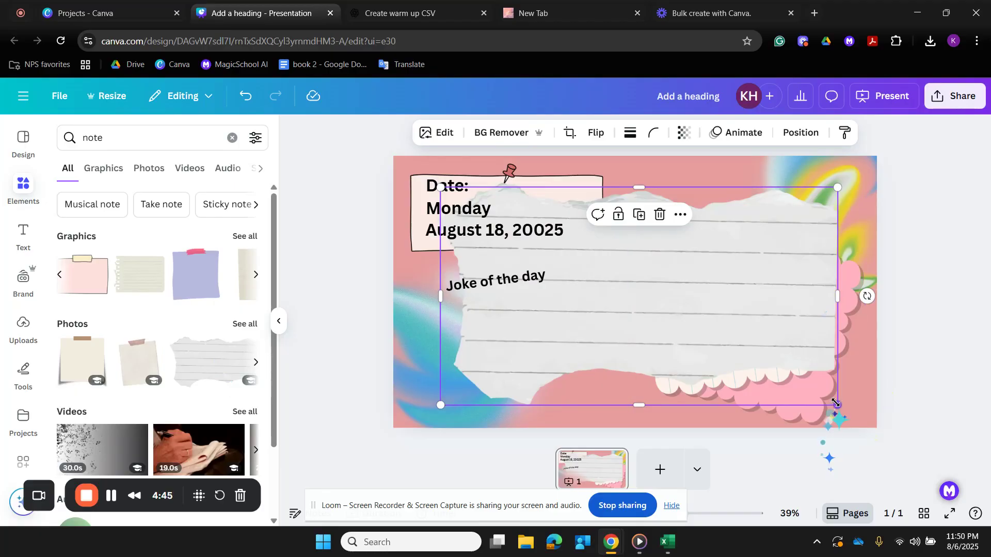
pyautogui.moveTo(837, 405); pyautogui.dragTo(722, 342)
pyautogui.click(807, 349)
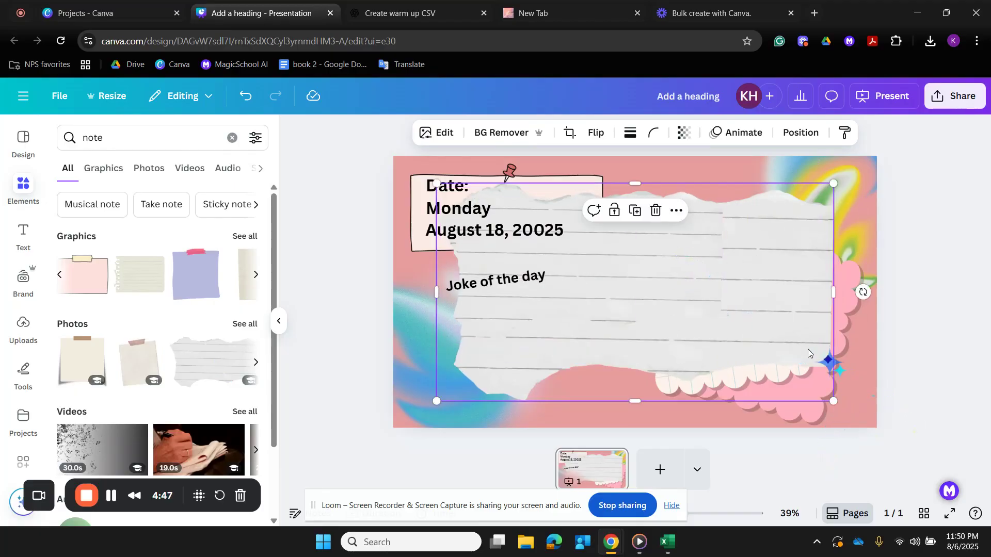
pyautogui.moveTo(832, 400); pyautogui.dragTo(720, 341)
pyautogui.moveTo(676, 279); pyautogui.dragTo(633, 372)
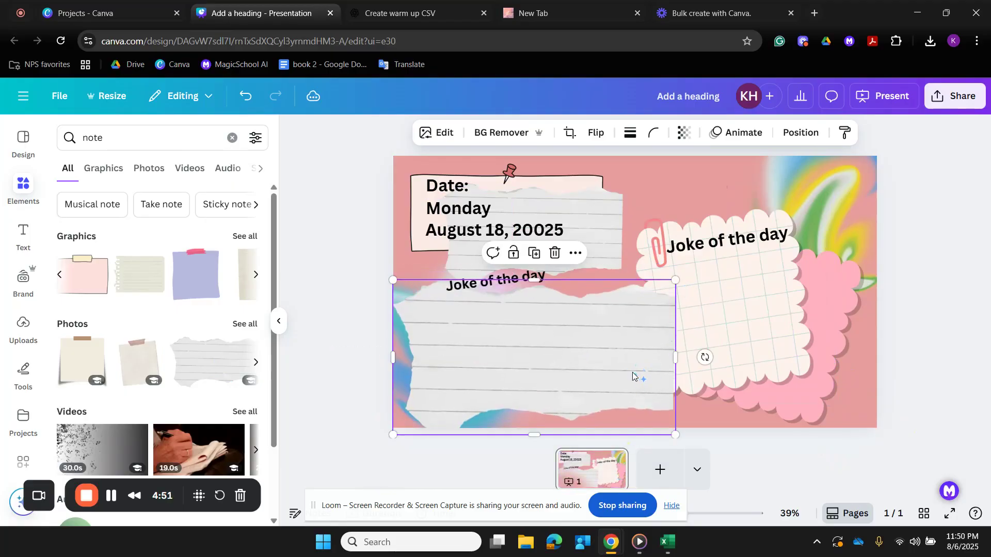
# - Delete the oversized torn paper and both colourful swirl graphics, and move the smaller torn paper to the slide's lower-left area
pyautogui.press('Delete')
pyautogui.moveTo(599, 251); pyautogui.dragTo(583, 371)
pyautogui.click(871, 197)
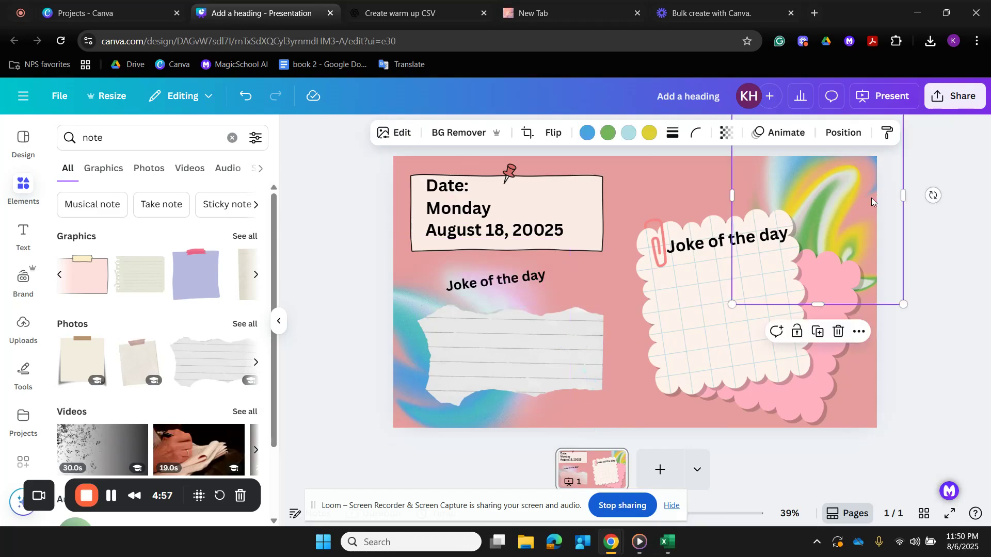
pyautogui.press('Delete')
pyautogui.click(413, 311)
pyautogui.press('Delete')
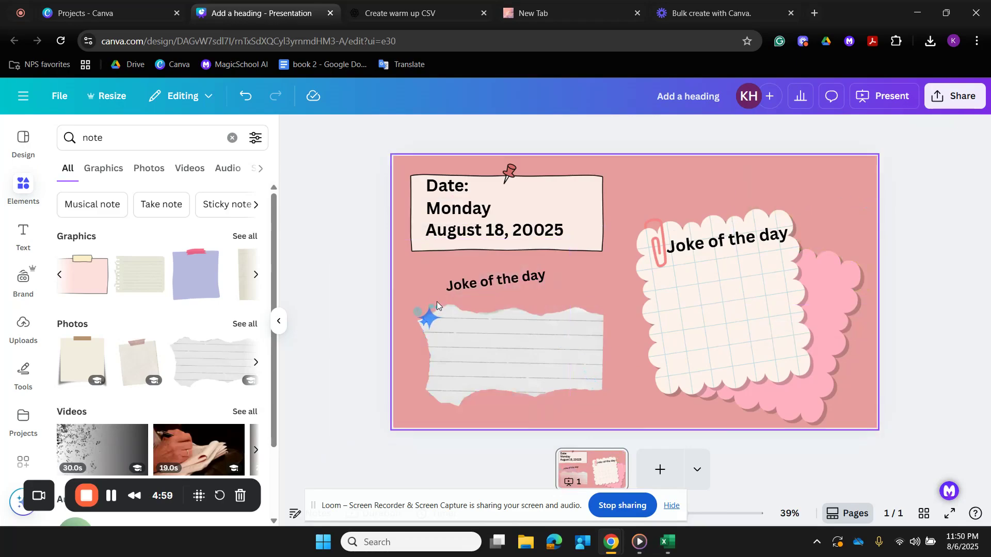
# - Rotate the loose "Joke of the day" title to nearly level and place it across the top of the torn paper
pyautogui.click(512, 285)
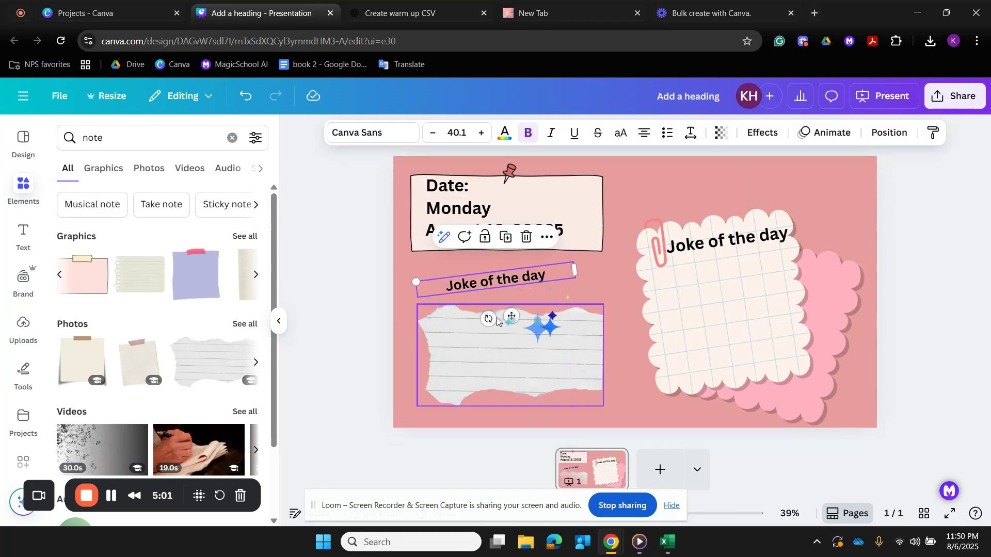
pyautogui.moveTo(489, 318); pyautogui.dragTo(483, 319)
pyautogui.moveTo(497, 282); pyautogui.dragTo(513, 330)
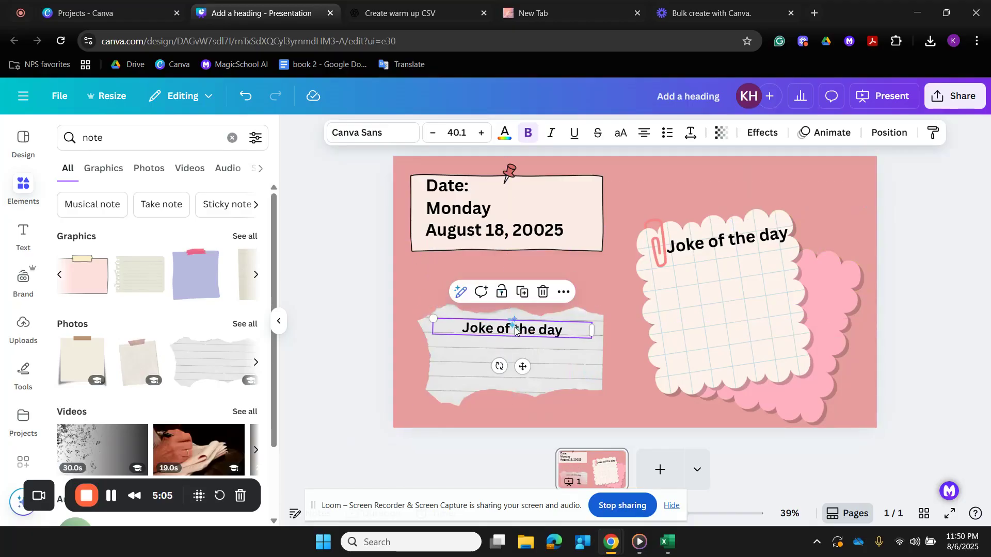
# - Change the title on the torn paper to "Warm-Up:"
pyautogui.doubleClick(556, 317)
pyautogui.write('D')
pyautogui.press('BackSpace')
pyautogui.write('Warm-')
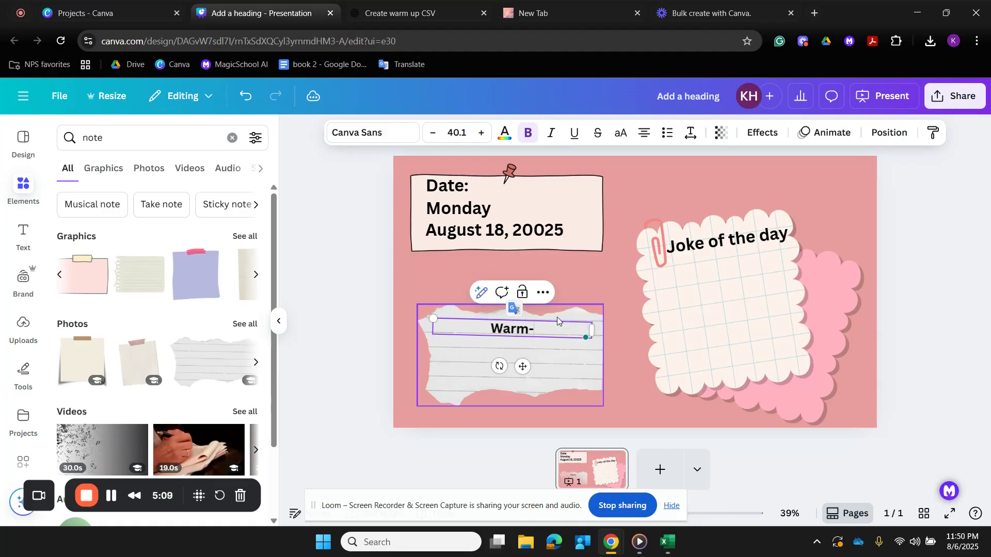
pyautogui.write('Up:')
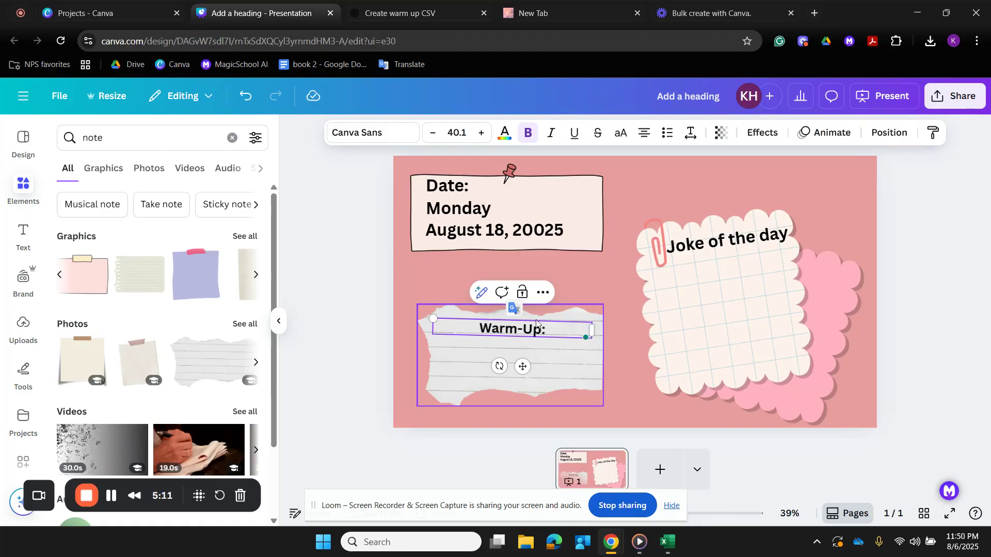
pyautogui.click(383, 296)
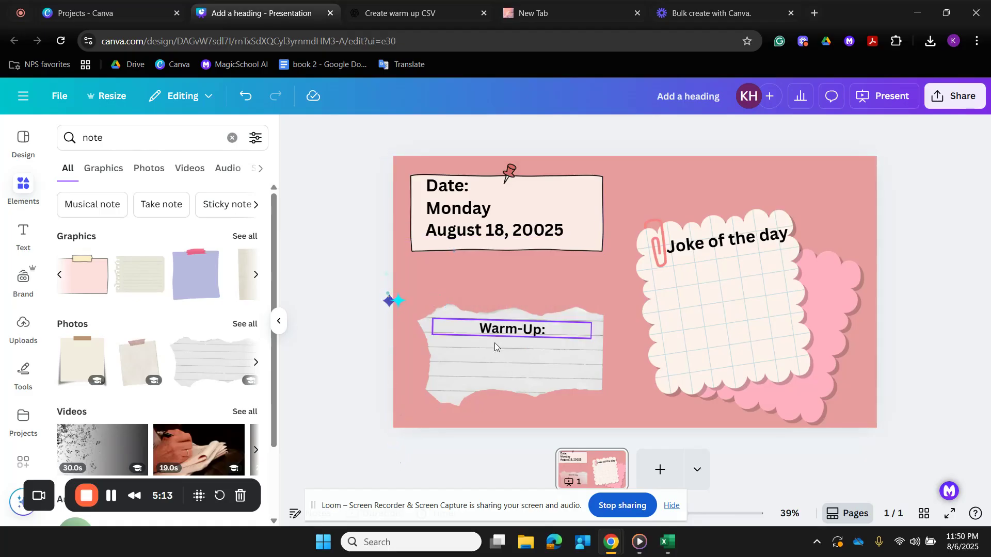
# - Duplicate the "Warm-Up:" title and place the copy directly below it on the torn paper
pyautogui.click(516, 330)
pyautogui.click(519, 299)
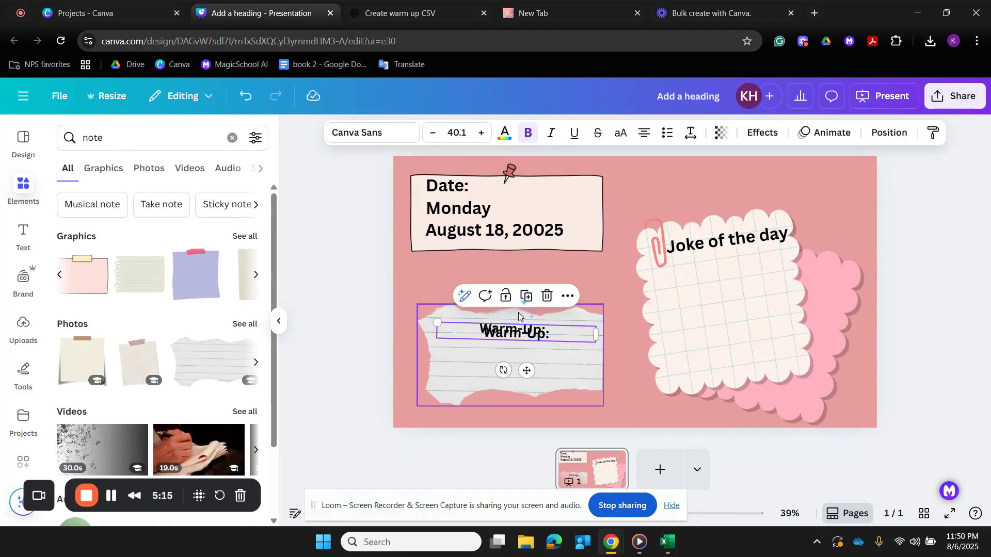
pyautogui.moveTo(514, 339); pyautogui.dragTo(513, 368)
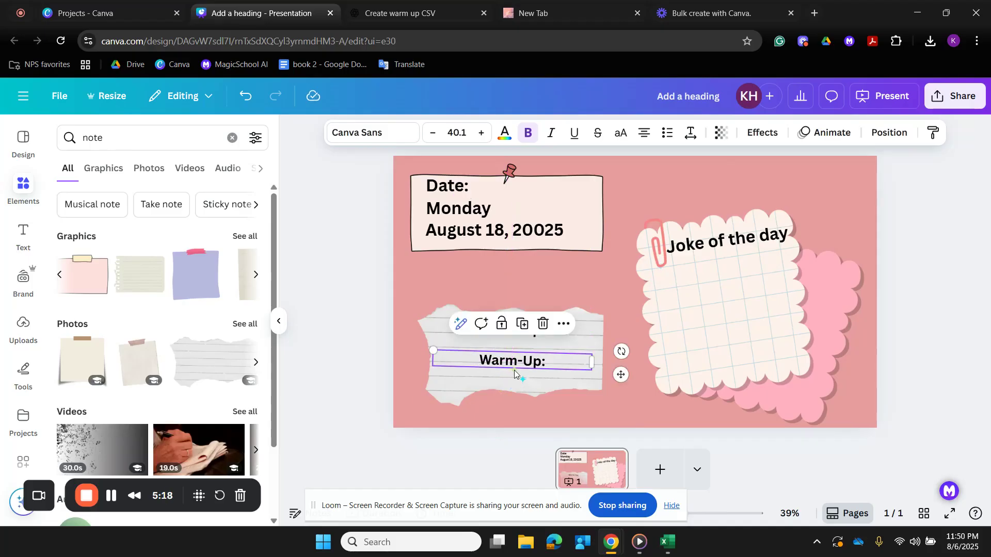
# - Place another copy of the "Warm-Up:" text under the scalloped note's title and tilt it to match the note
pyautogui.click(524, 324)
pyautogui.moveTo(518, 396); pyautogui.dragTo(755, 276)
pyautogui.moveTo(724, 308); pyautogui.dragTo(727, 281)
pyautogui.moveTo(800, 264)
pyautogui.mouseDown()
pyautogui.moveTo(861, 276)
pyautogui.moveTo(803, 272)
pyautogui.mouseUp()
# - Set the copied text on the scalloped note to size 25 without bold, and remove bold from the torn paper's lower text
pyautogui.click(458, 133)
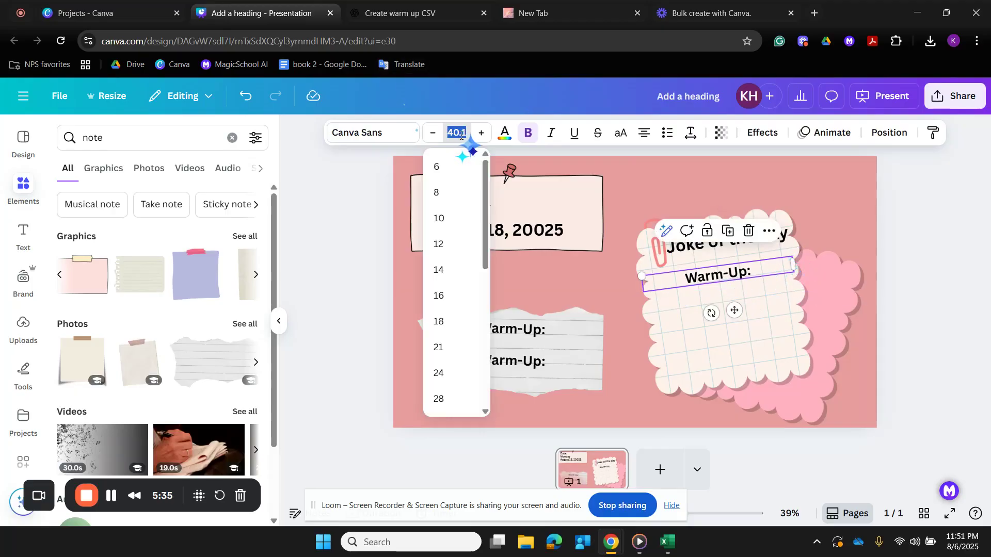
pyautogui.write('25')
pyautogui.press('Return')
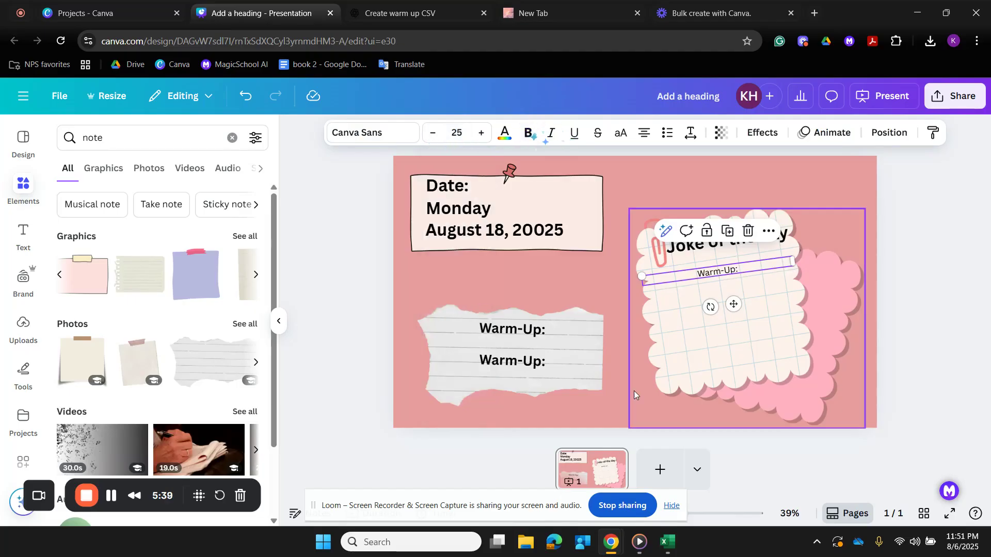
pyautogui.click(531, 363)
pyautogui.click(529, 134)
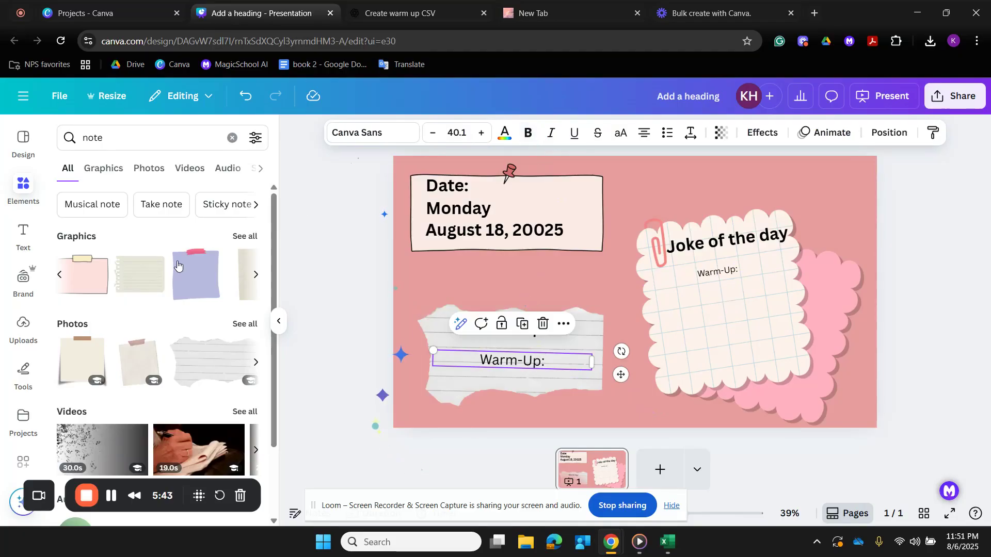
# - Search the elements for "border", then refine the search to "border cute"
pyautogui.click(134, 137)
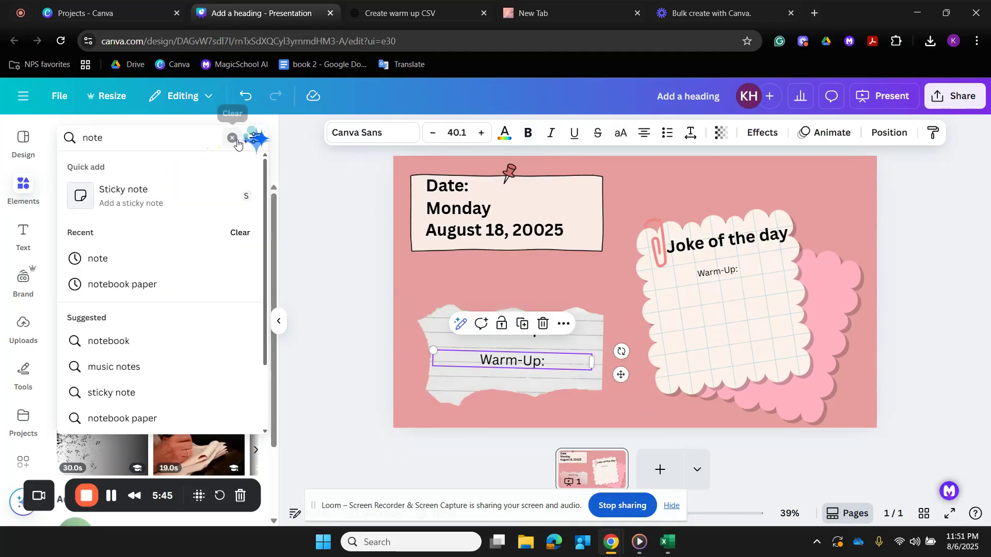
pyautogui.click(230, 137)
pyautogui.write('border')
pyautogui.press('Return')
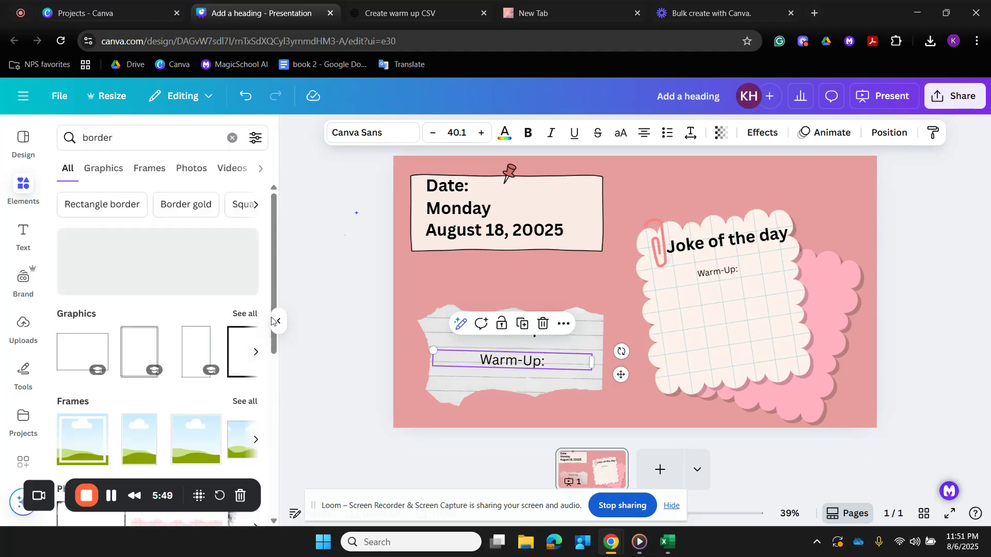
pyautogui.click(212, 147)
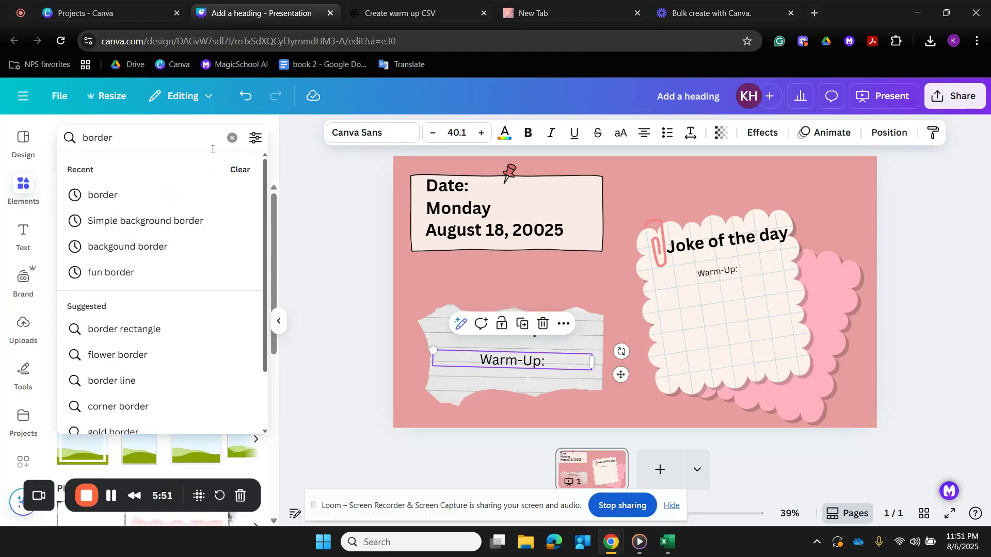
pyautogui.write('cute')
pyautogui.press('Return')
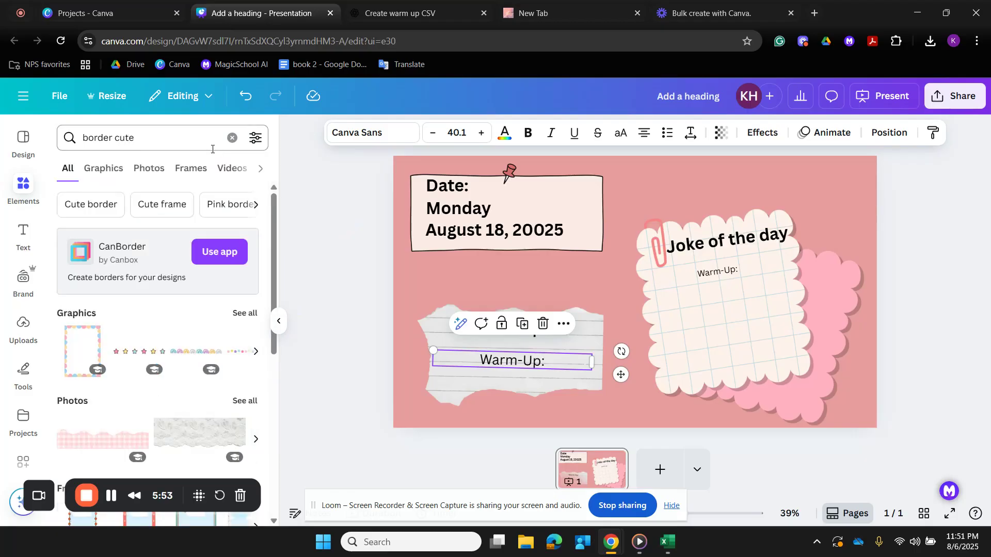
# - Add the pastel scalloped frame, rotate it to landscape and enlarge it to surround the slide
pyautogui.click(82, 351)
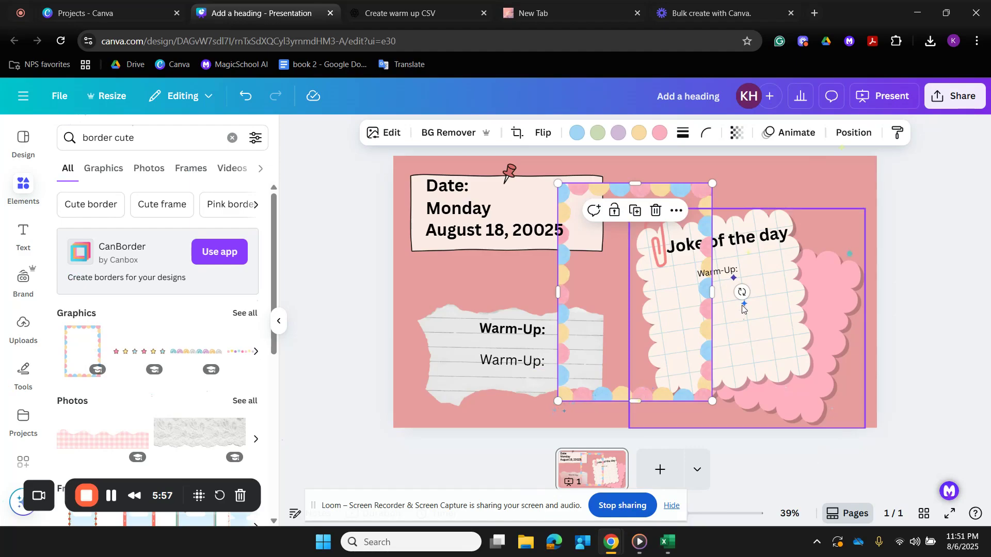
pyautogui.moveTo(741, 292); pyautogui.dragTo(633, 152)
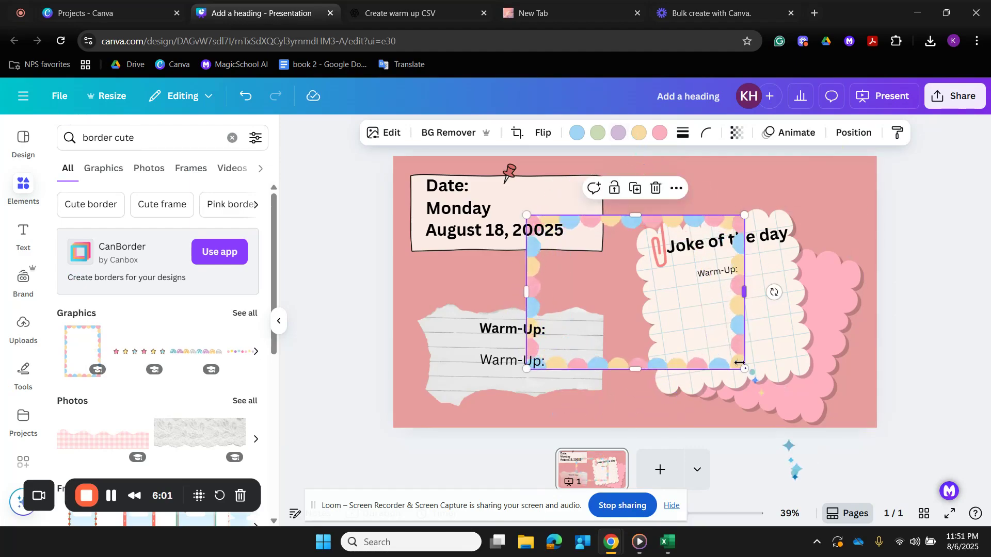
pyautogui.moveTo(744, 371); pyautogui.dragTo(972, 530)
pyautogui.moveTo(891, 345); pyautogui.dragTo(769, 292)
pyautogui.moveTo(840, 302); pyautogui.dragTo(886, 310)
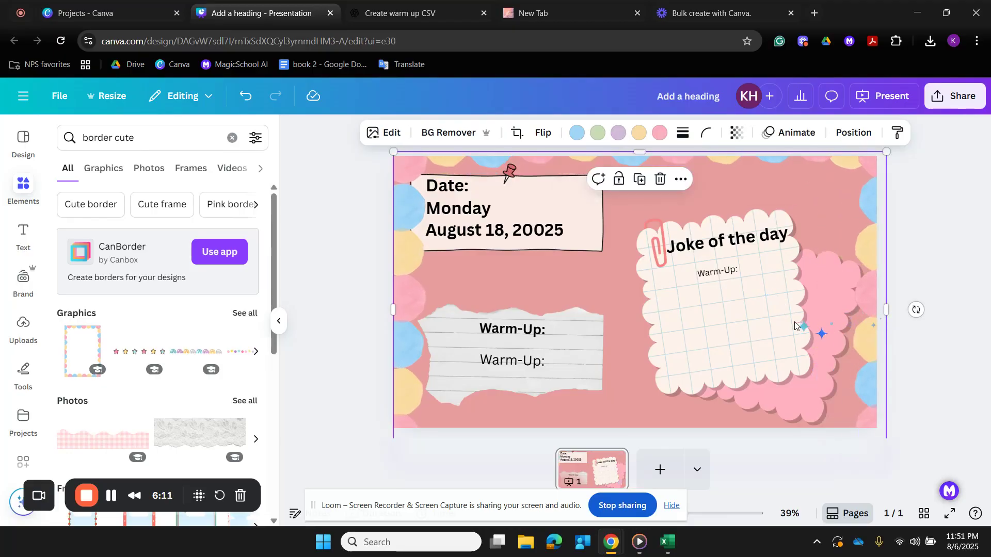
# - Fit the pastel frame's lower edge to the bottom of the slide
pyautogui.moveTo(516, 510); pyautogui.dragTo(387, 414)
pyautogui.moveTo(682, 516); pyautogui.dragTo(674, 514)
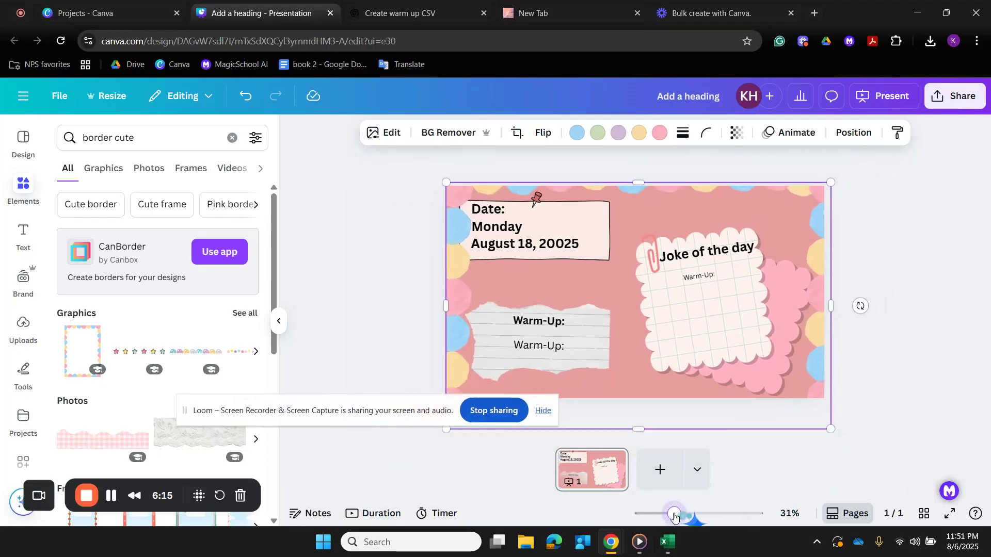
pyautogui.click(542, 412)
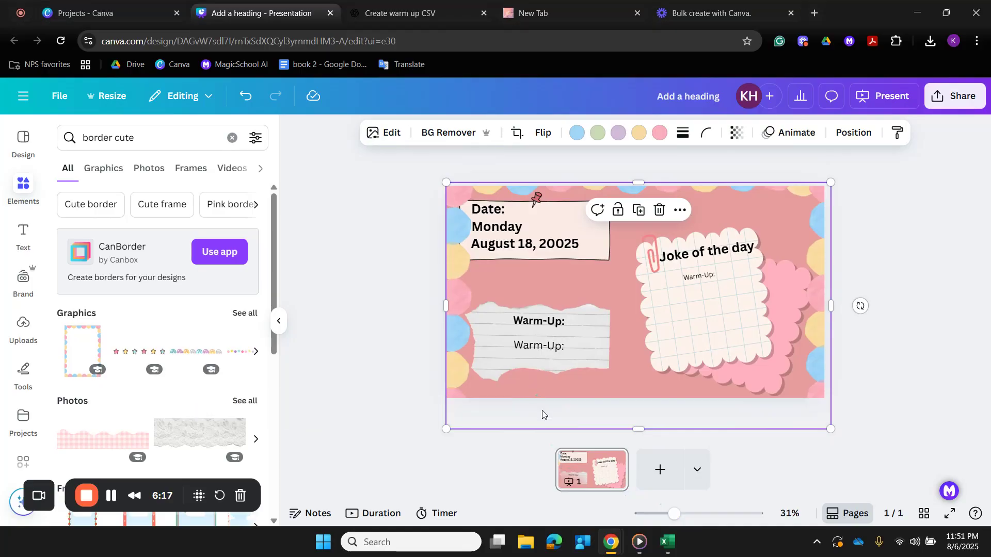
pyautogui.moveTo(638, 426); pyautogui.dragTo(638, 398)
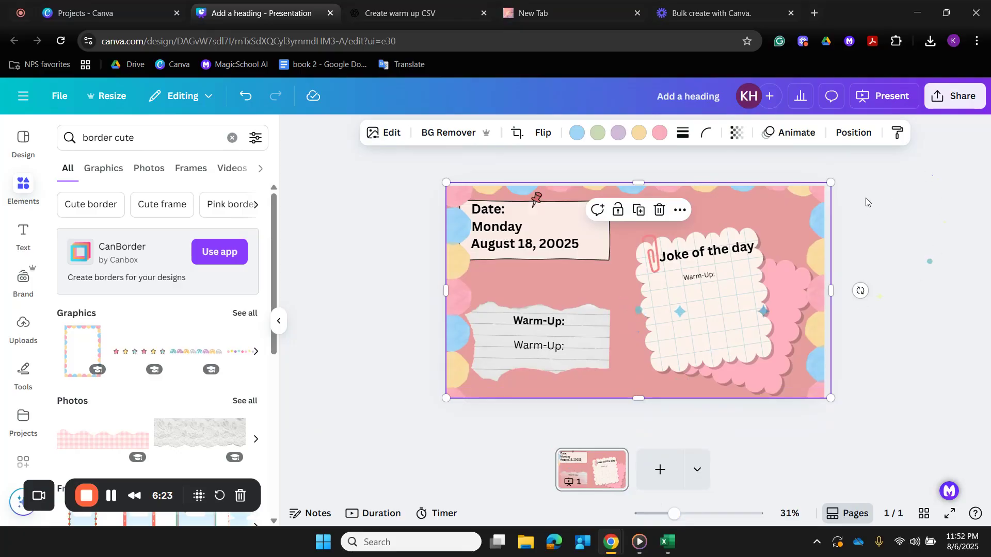
# - Undo the last pastel frame adjustments and delete the frame from the slide
pyautogui.click(246, 104)
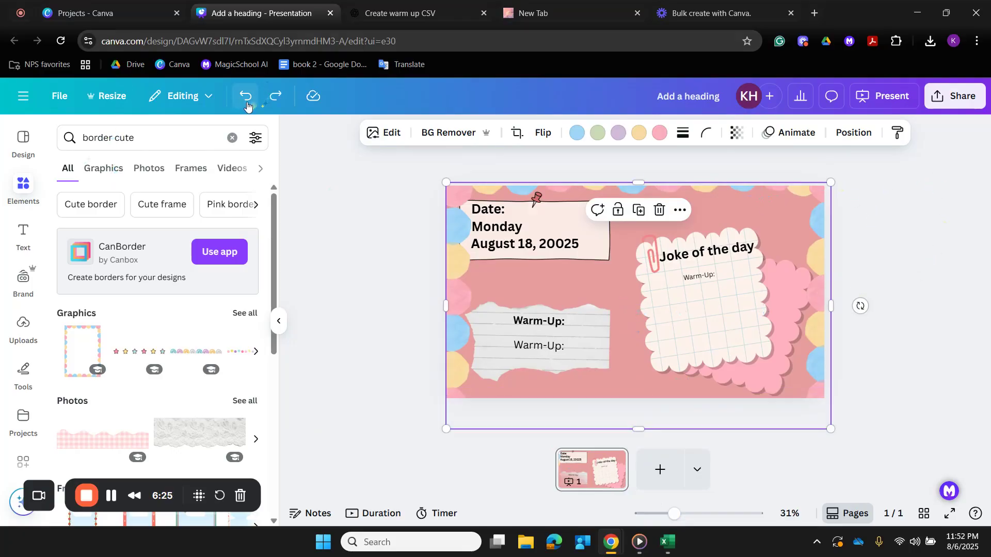
pyautogui.click(247, 105)
pyautogui.click(248, 105)
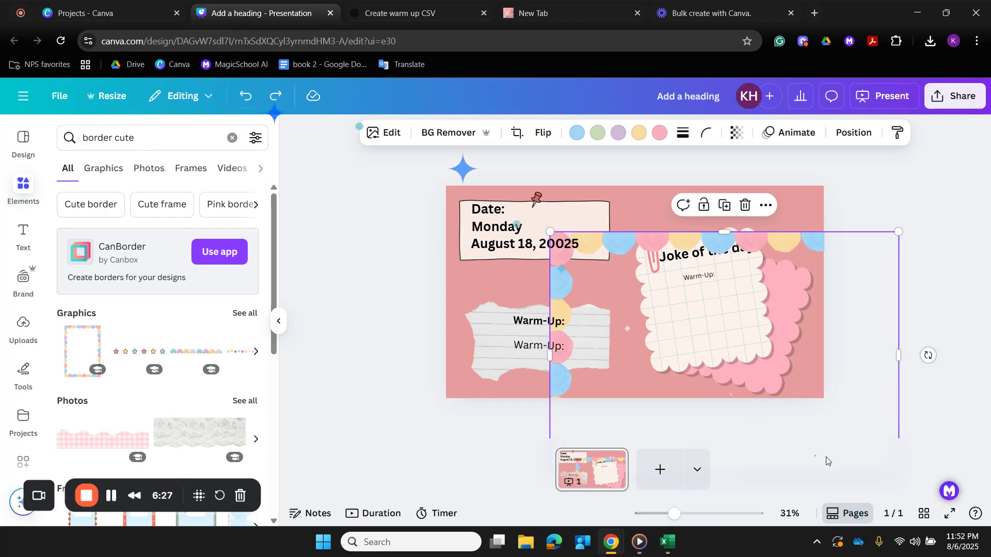
pyautogui.moveTo(809, 424); pyautogui.dragTo(701, 374)
pyautogui.press('Delete')
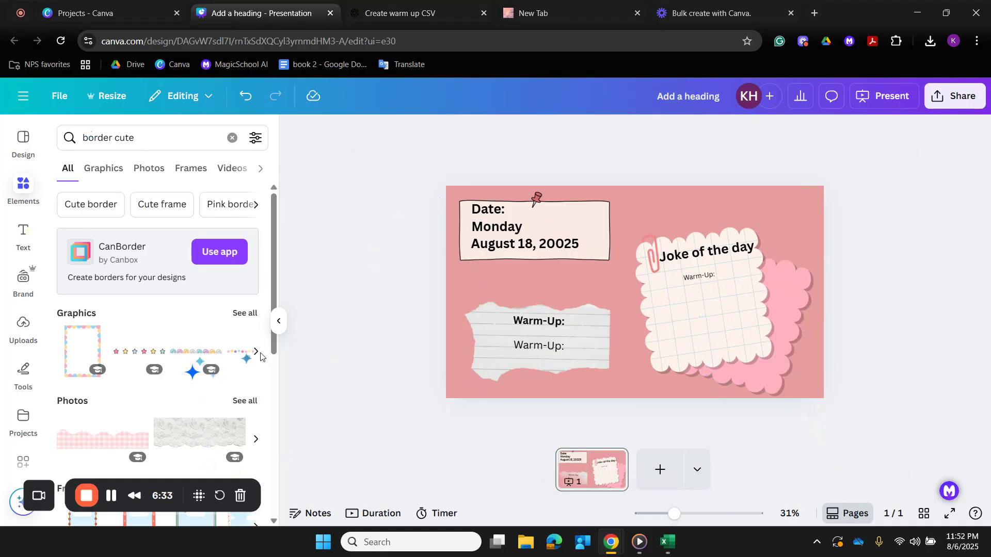
# - Add the pink gingham wavy border along the slide's bottom edge, with a duplicate beside it to span the full width
pyautogui.click(109, 442)
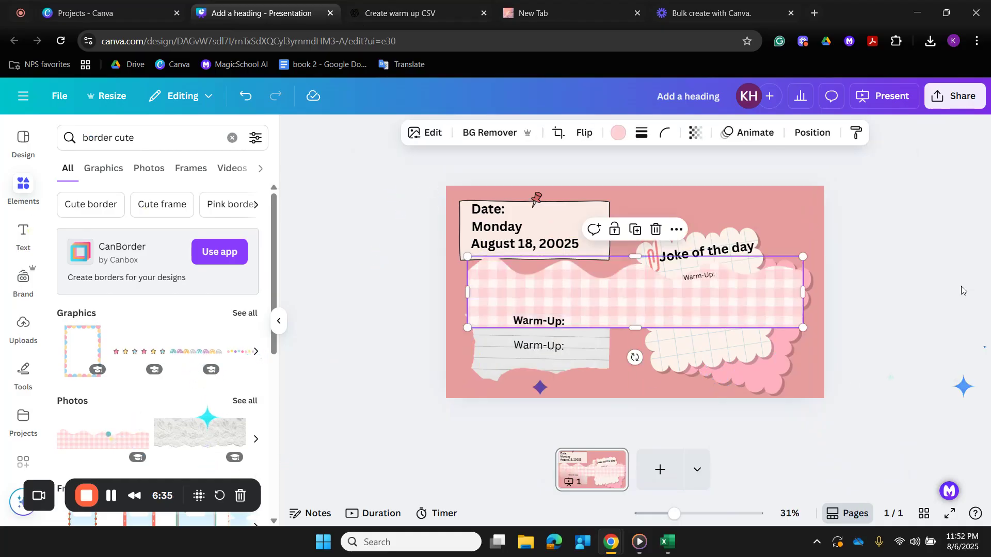
pyautogui.moveTo(638, 282); pyautogui.dragTo(935, 397)
pyautogui.click(606, 336)
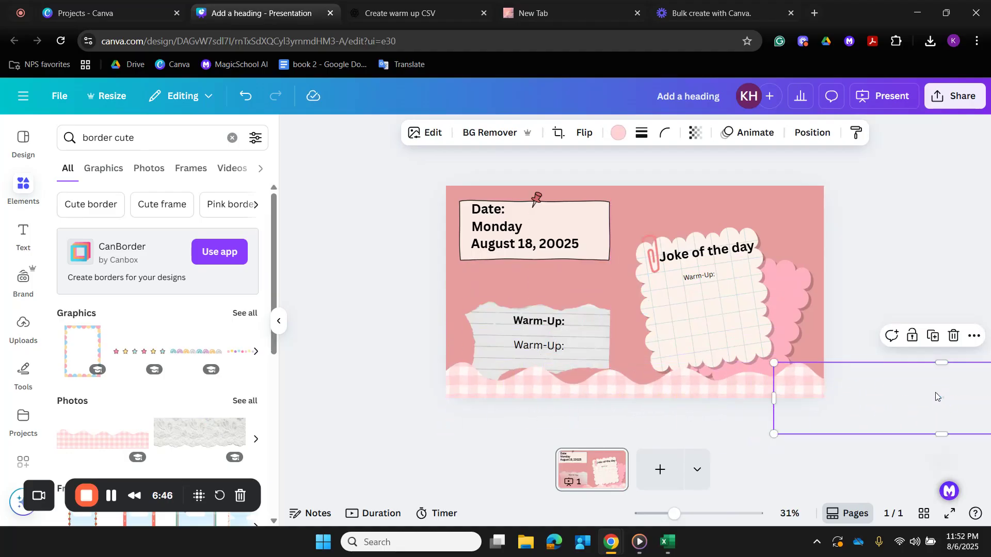
# - Group the two gingham border pieces at the bottom of the slide
pyautogui.click(505, 388)
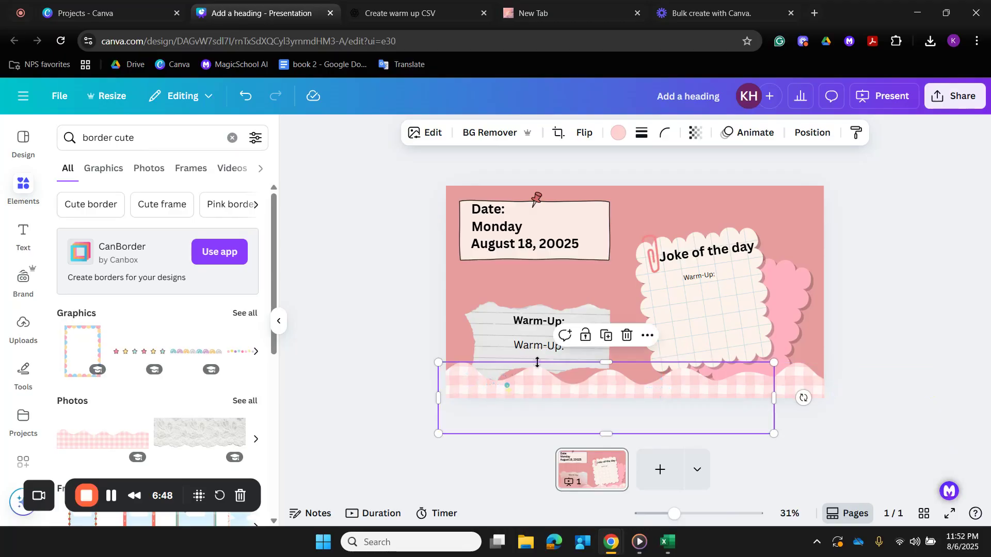
pyautogui.keyDown('shift'); pyautogui.click(799, 392); pyautogui.keyUp('shift')
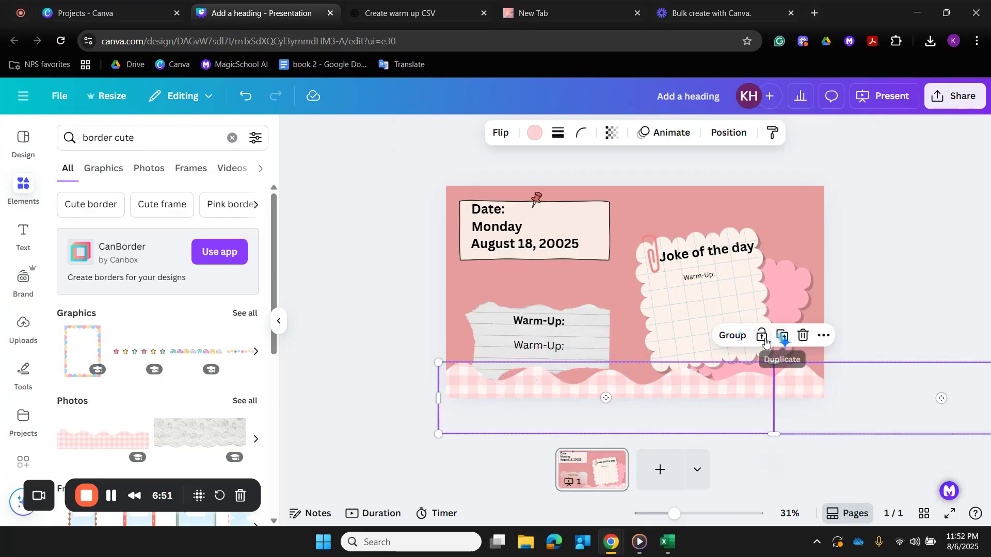
pyautogui.click(739, 337)
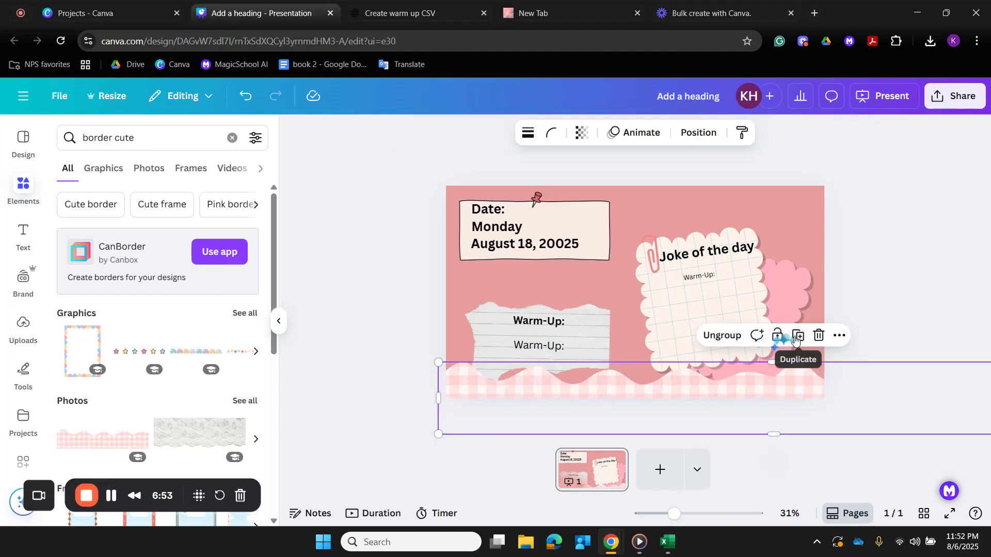
# - Duplicate the grouped gingham border, rotate the copy upside down and place it along the slide's top edge
pyautogui.click(793, 341)
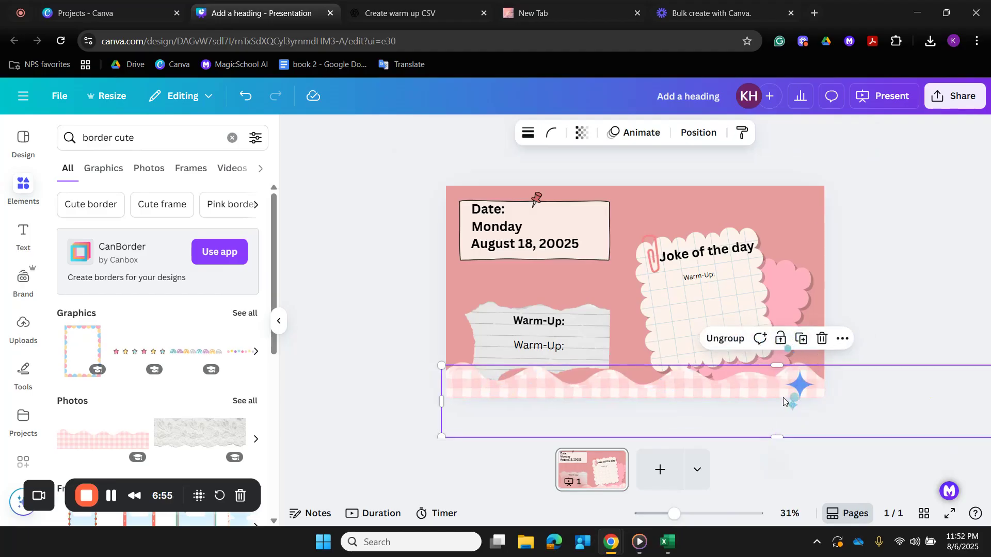
pyautogui.moveTo(785, 399); pyautogui.dragTo(671, 295)
pyautogui.click(645, 233)
pyautogui.moveTo(661, 362); pyautogui.dragTo(666, 82)
pyautogui.moveTo(644, 312); pyautogui.dragTo(597, 178)
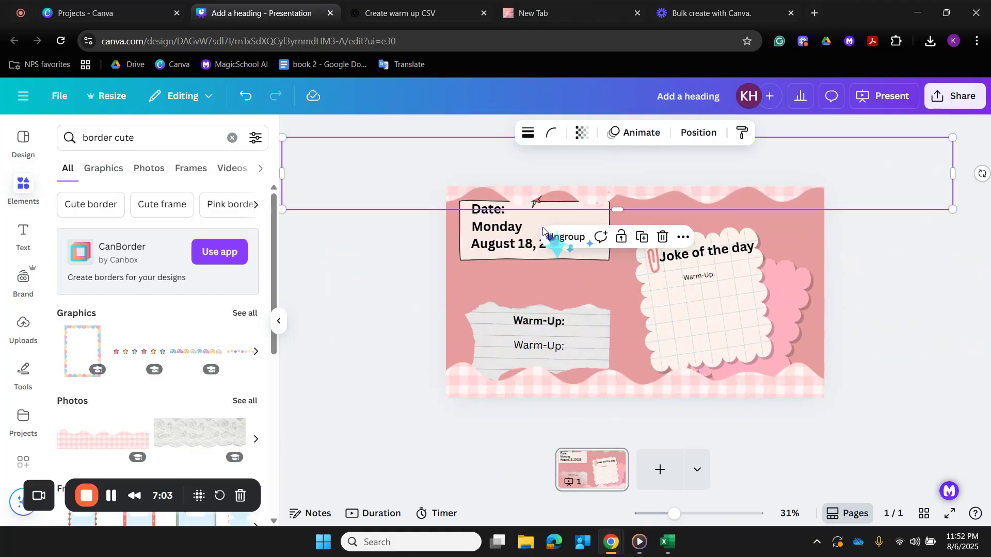
pyautogui.click(407, 279)
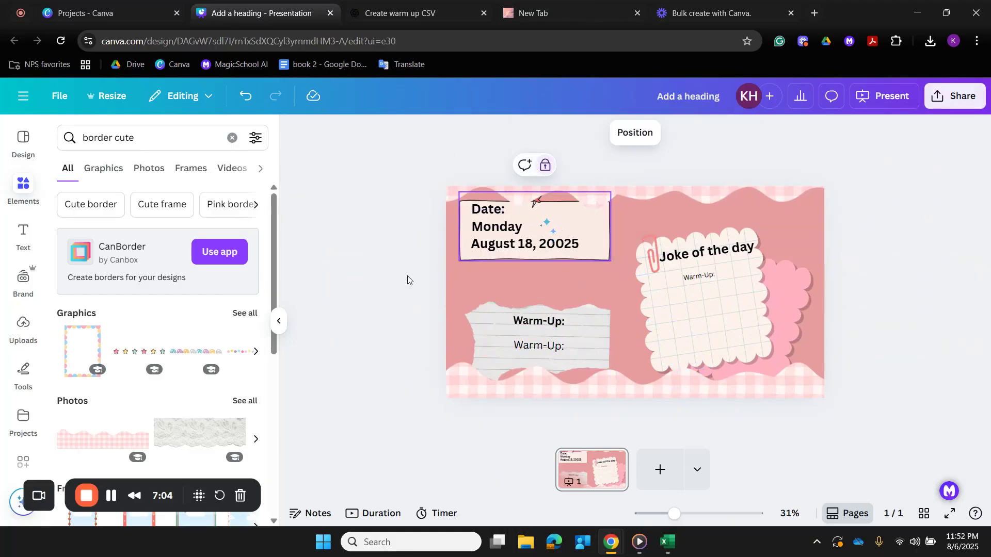
# - Group the three date text lines with their pinned note and move the group down, clear of the slide's upper gingham border
pyautogui.click(516, 214)
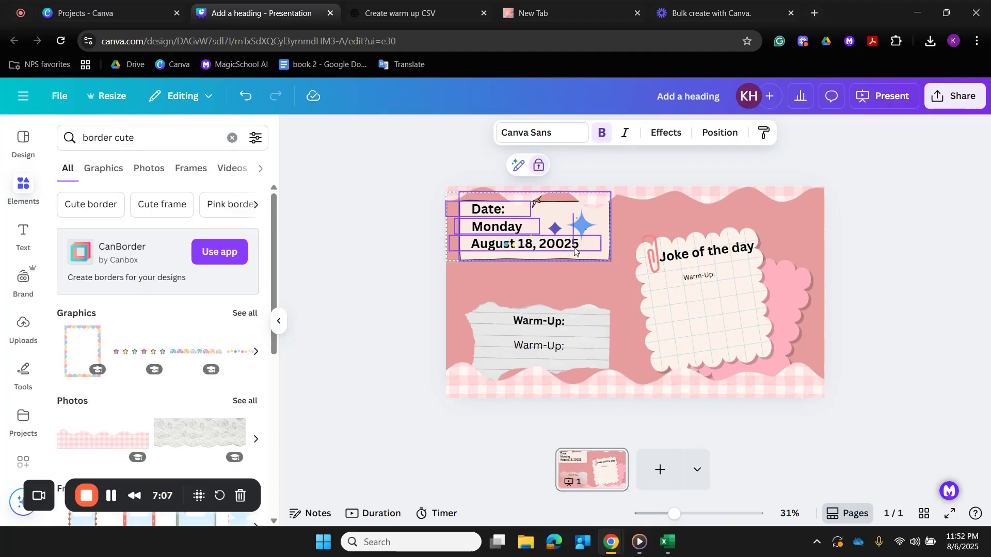
pyautogui.click(577, 249)
pyautogui.keyDown('shift'); pyautogui.click(506, 228); pyautogui.keyUp('shift')
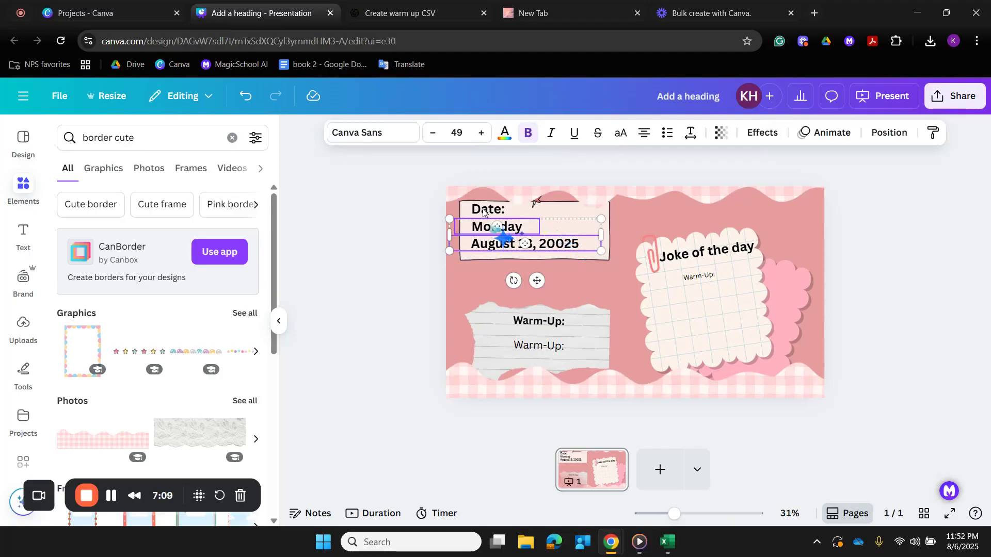
pyautogui.keyDown('shift'); pyautogui.click(485, 209); pyautogui.keyUp('shift')
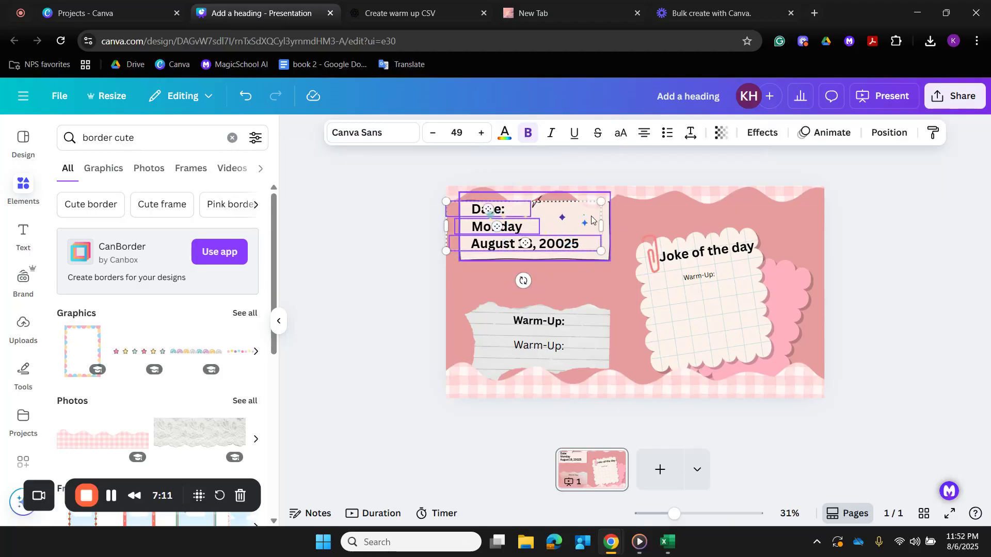
pyautogui.click(607, 219)
pyautogui.click(595, 251)
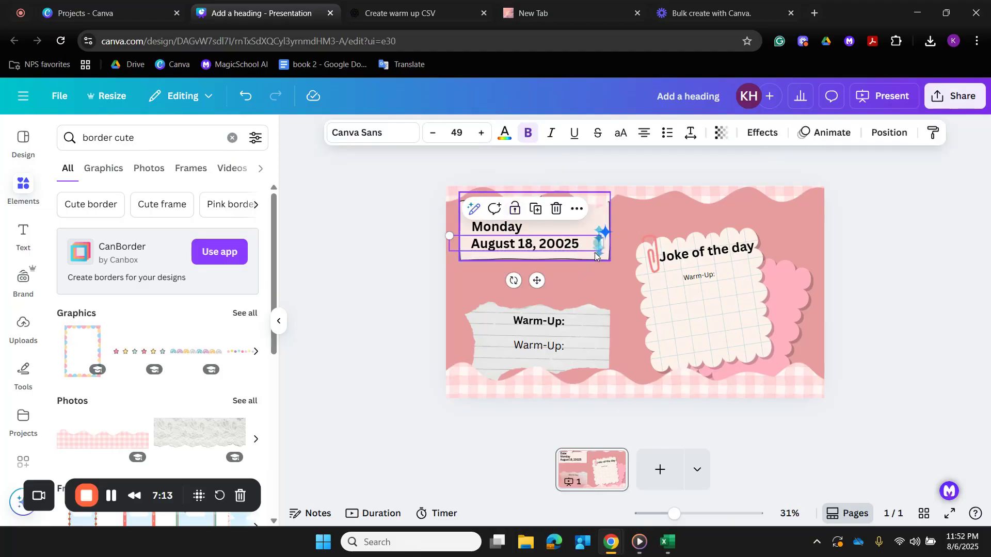
pyautogui.keyDown('shift'); pyautogui.click(483, 223); pyautogui.keyUp('shift')
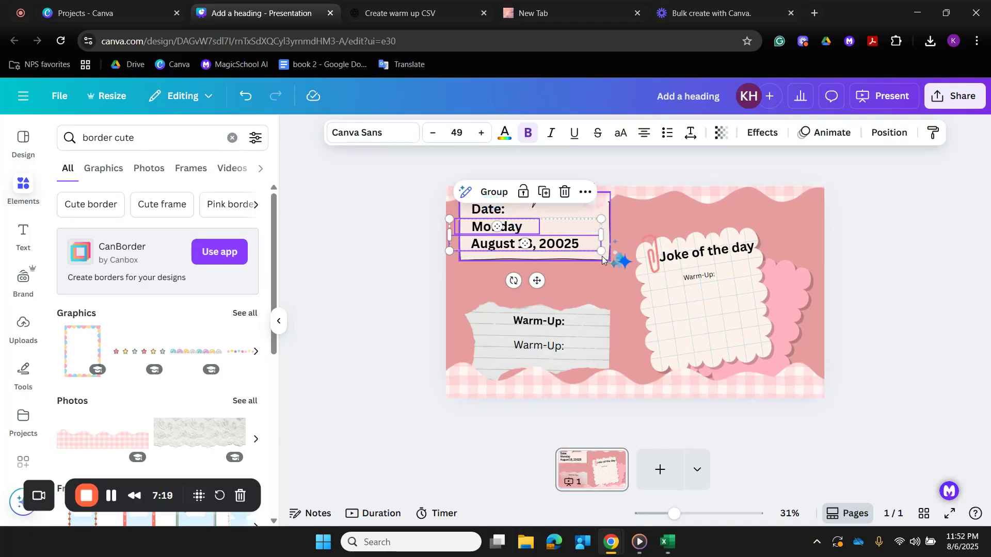
pyautogui.keyDown('shift'); pyautogui.click(492, 212); pyautogui.keyUp('shift')
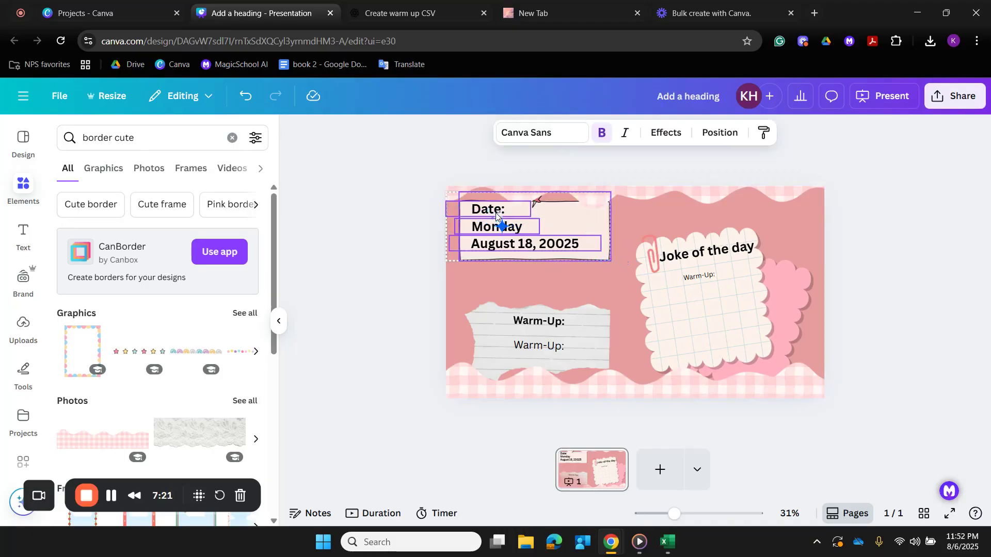
pyautogui.click(533, 165)
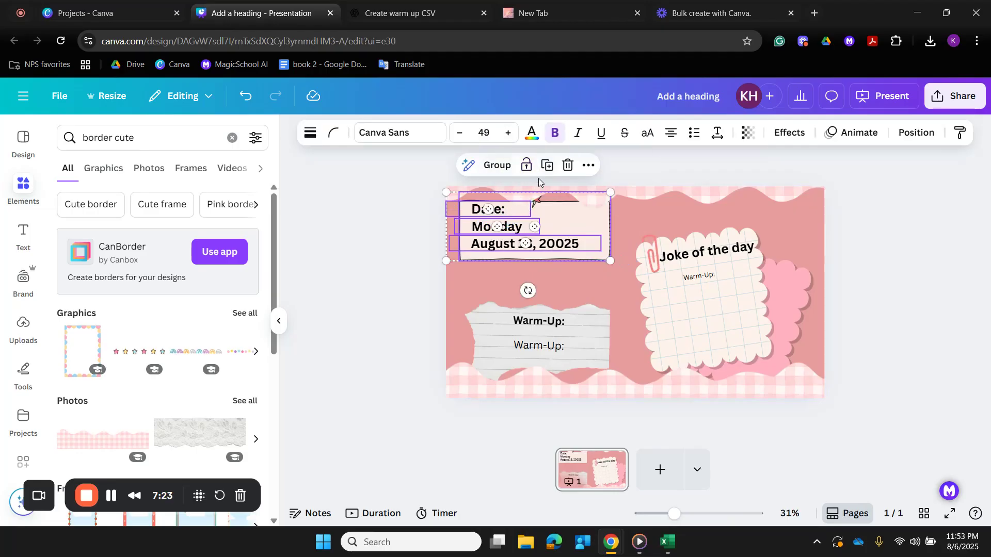
pyautogui.click(499, 165)
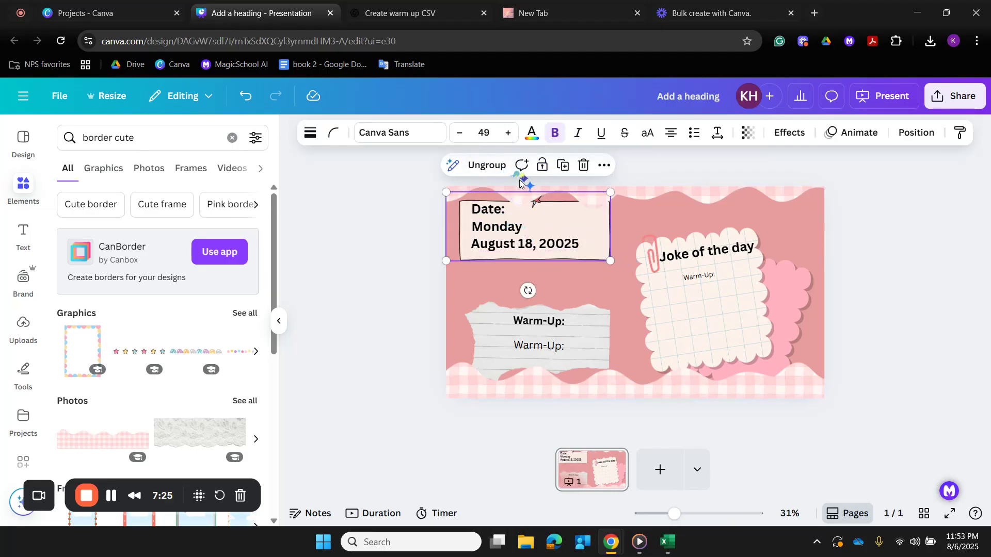
pyautogui.moveTo(518, 230); pyautogui.dragTo(513, 253)
pyautogui.click(368, 262)
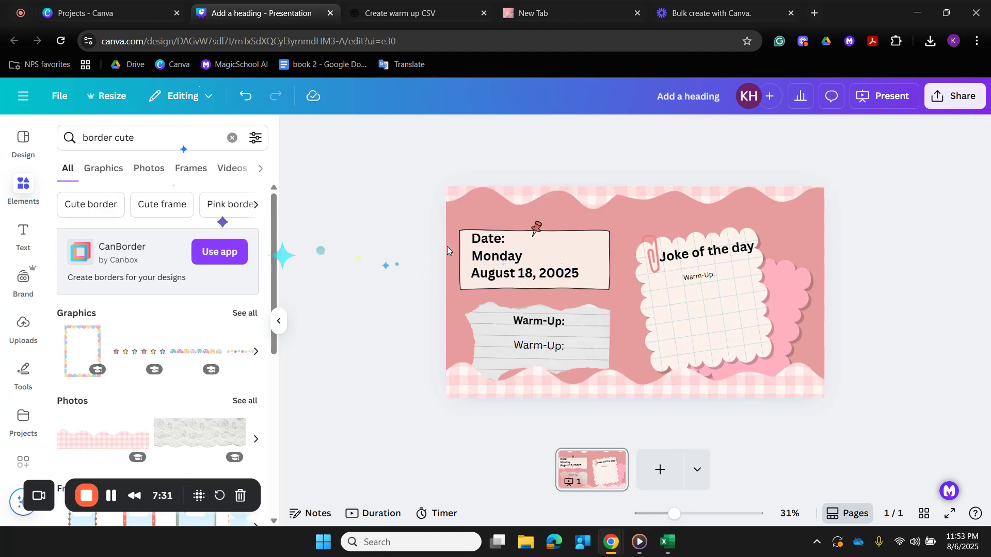
# - Move the Joke of the day note together with its Warm-Up text up, clear of the lower gingham border
pyautogui.click(471, 333)
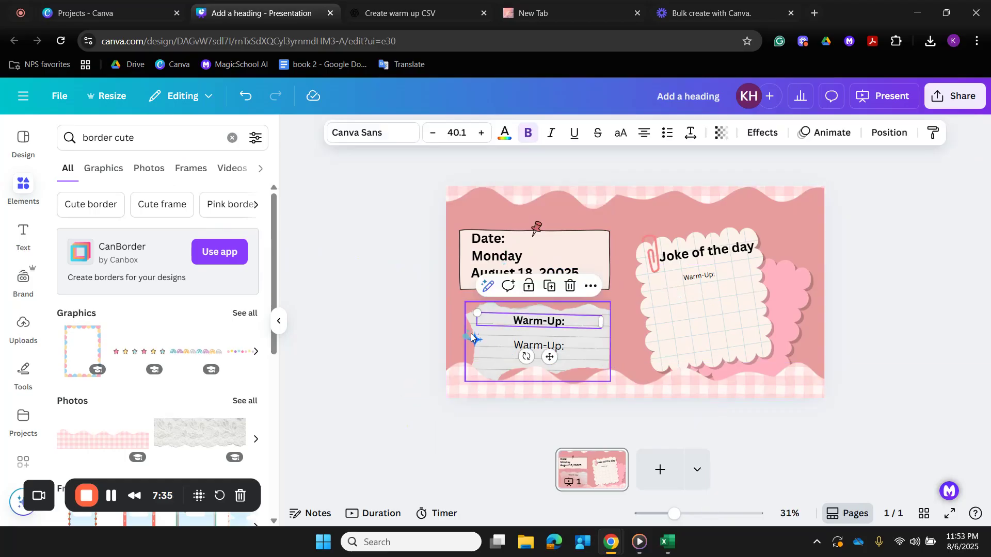
pyautogui.click(580, 396)
pyautogui.moveTo(580, 396)
pyautogui.mouseDown()
pyautogui.moveTo(578, 409)
pyautogui.moveTo(578, 396)
pyautogui.mouseUp()
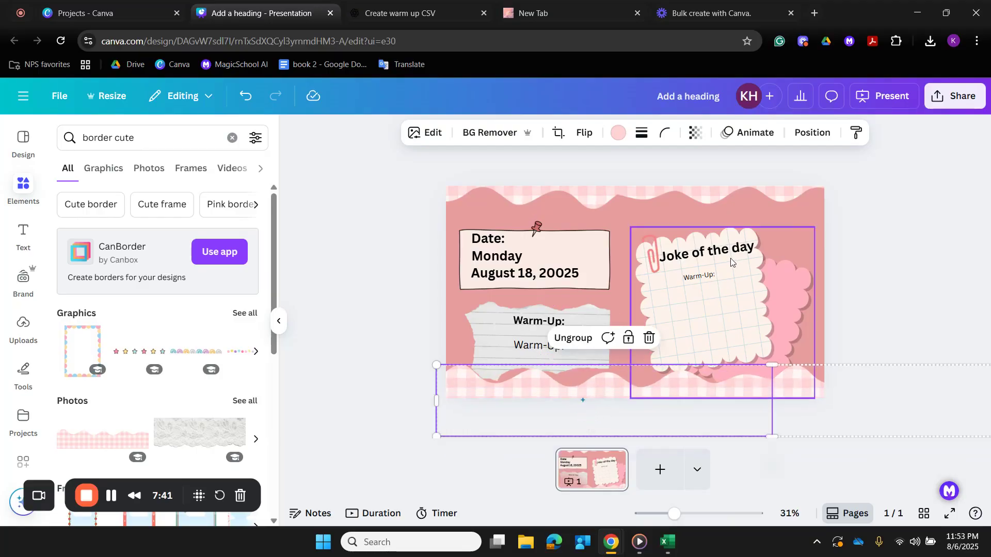
pyautogui.click(716, 283)
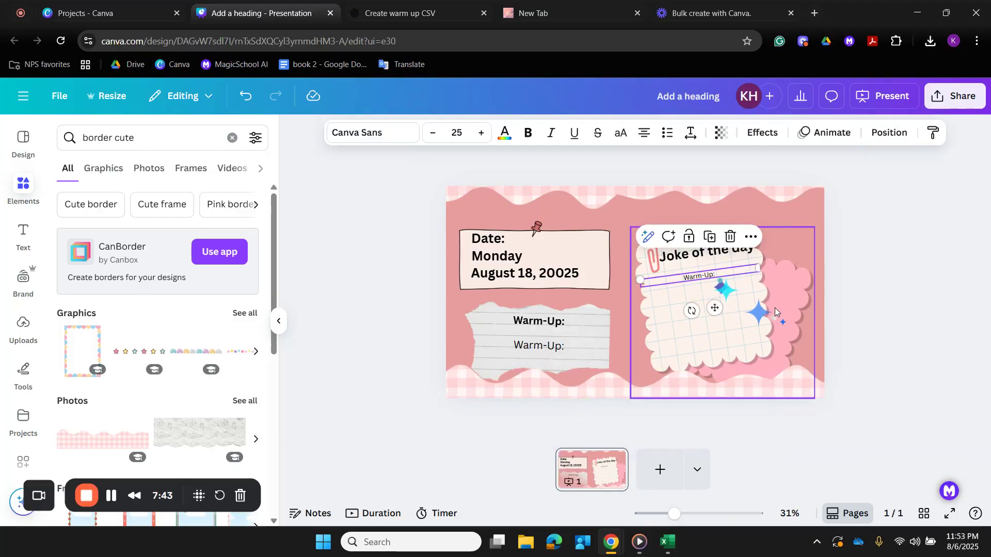
pyautogui.click(775, 308)
pyautogui.moveTo(777, 308); pyautogui.dragTo(779, 284)
# - Search the elements for "cute bear", try the lying brown bear graphic on the slide and delete it
pyautogui.click(232, 138)
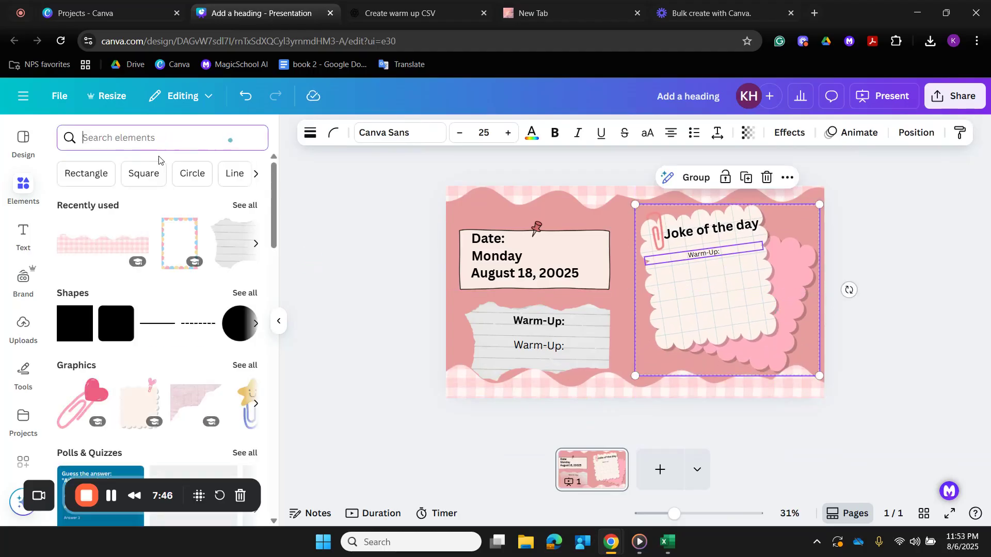
pyautogui.write('cute bear')
pyautogui.press('Return')
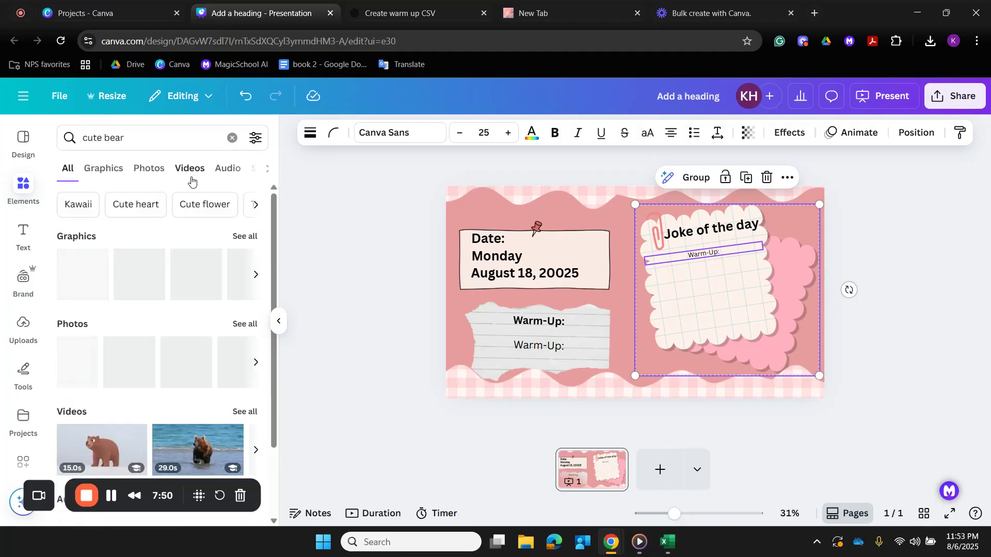
pyautogui.click(84, 276)
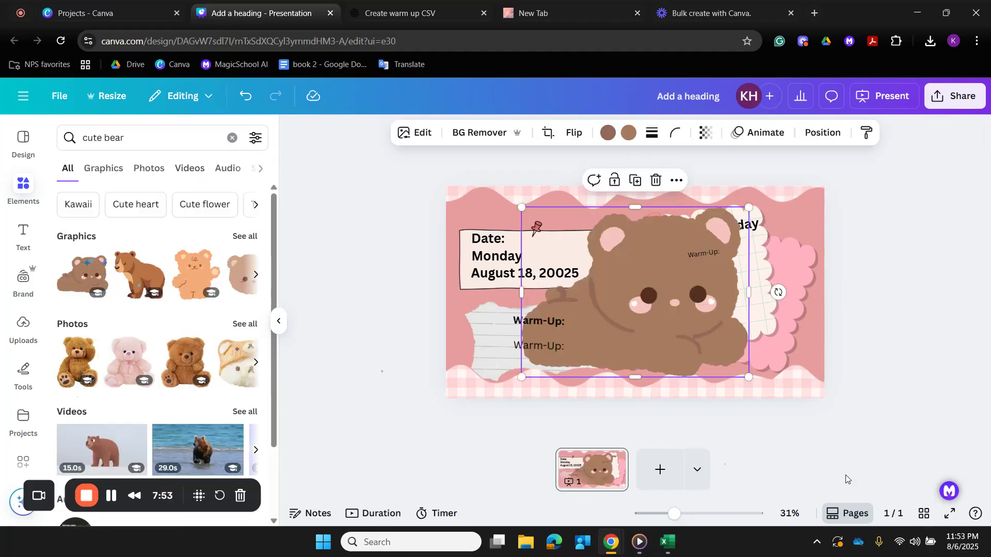
pyautogui.press('Delete')
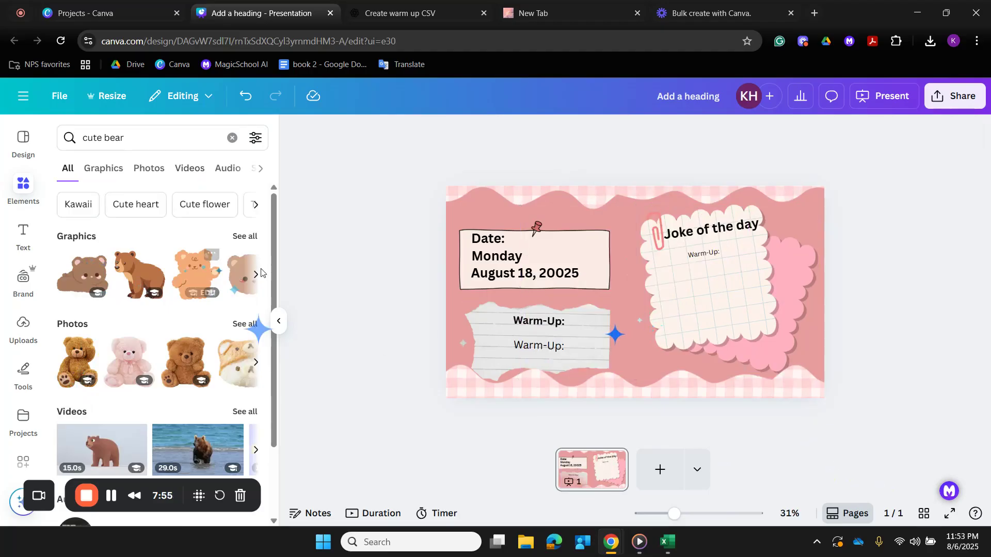
# - Search for "cute koala", add the sitting blue-gray koala at about 361 × 365, and place it between the Warm-Up and joke notes
pyautogui.click(232, 138)
pyautogui.write('cutek')
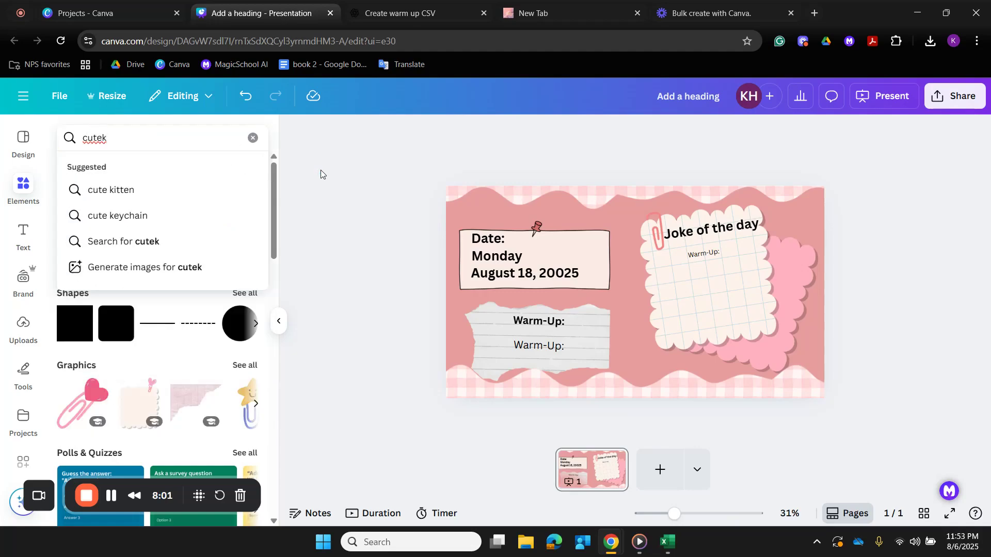
pyautogui.press('BackSpace')
pyautogui.write('koala')
pyautogui.press('Return')
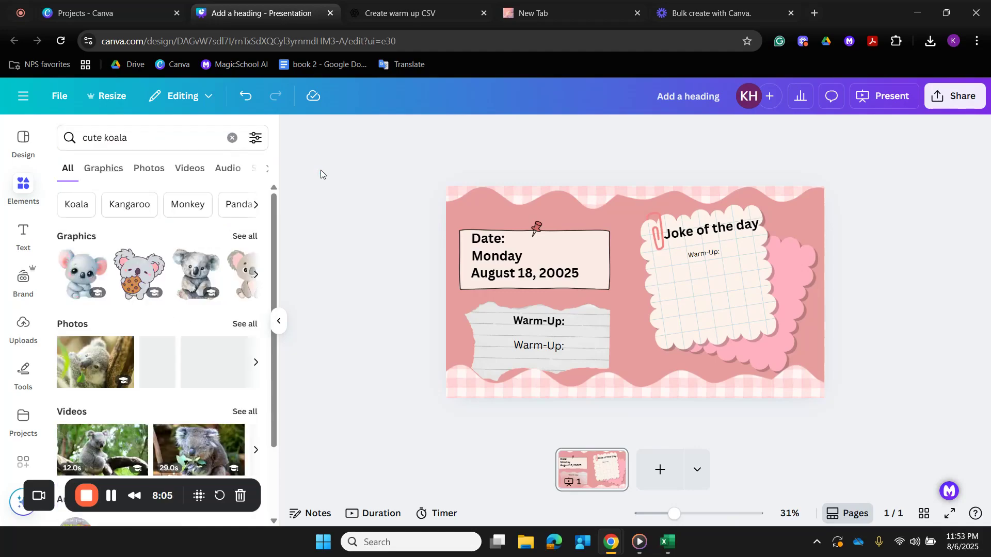
pyautogui.click(68, 292)
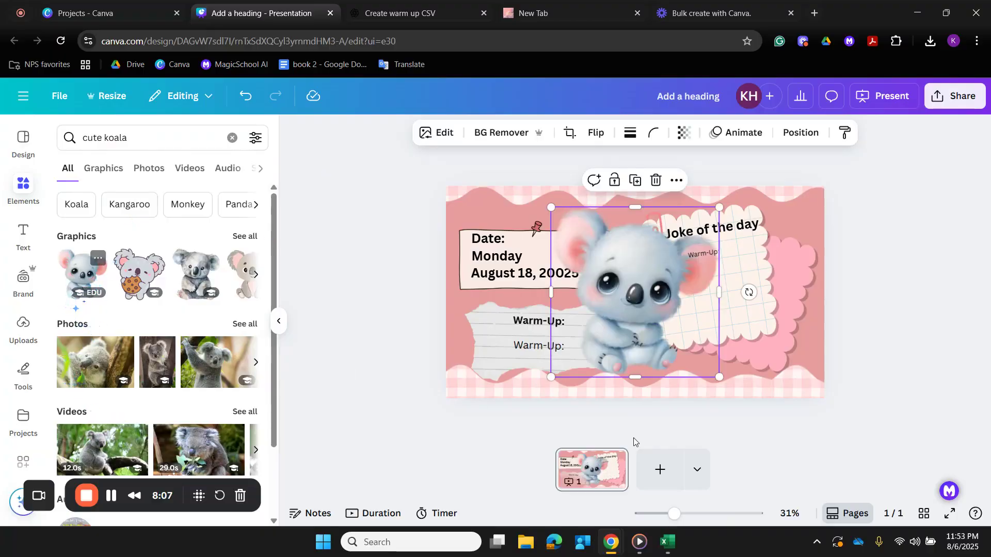
pyautogui.moveTo(718, 376); pyautogui.dragTo(619, 283)
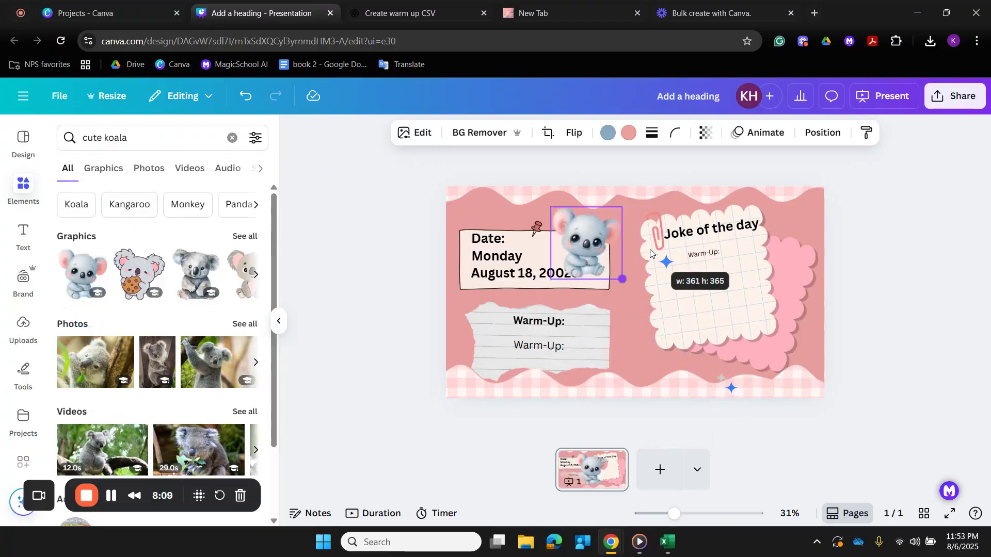
pyautogui.moveTo(601, 247); pyautogui.dragTo(652, 346)
# - Add the koala climbing a branch, shrink it and place it in the slide's upper-right corner
pyautogui.click(256, 275)
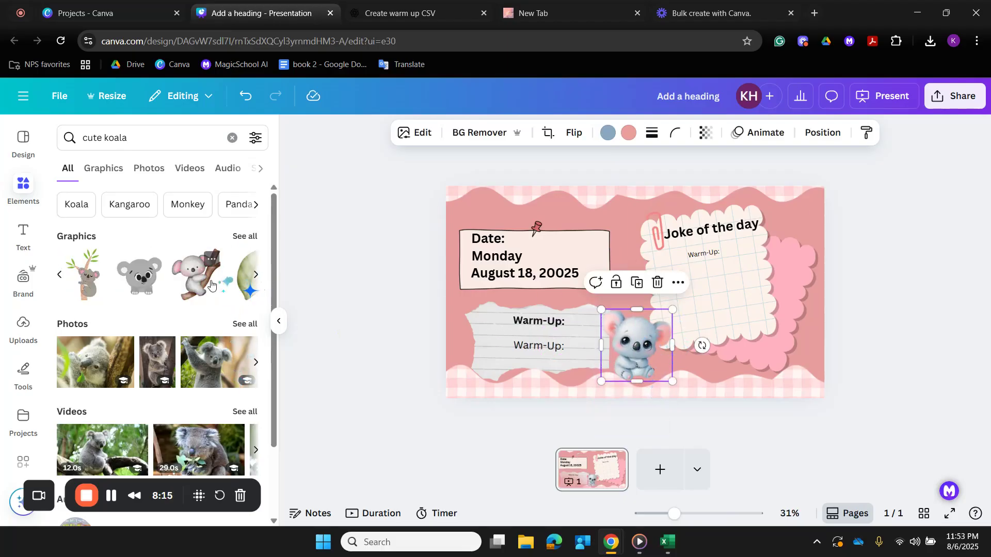
pyautogui.click(216, 281)
pyautogui.moveTo(554, 377); pyautogui.dragTo(669, 255)
pyautogui.moveTo(704, 226); pyautogui.dragTo(810, 207)
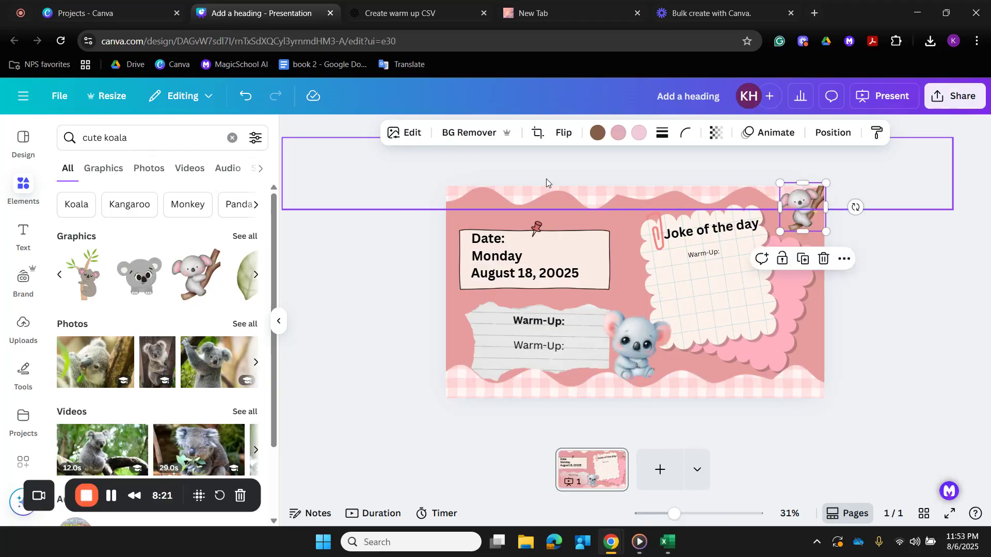
# - Add the gray koala peeking from the side and place it in the slide's upper-left corner over the date note
pyautogui.click(256, 274)
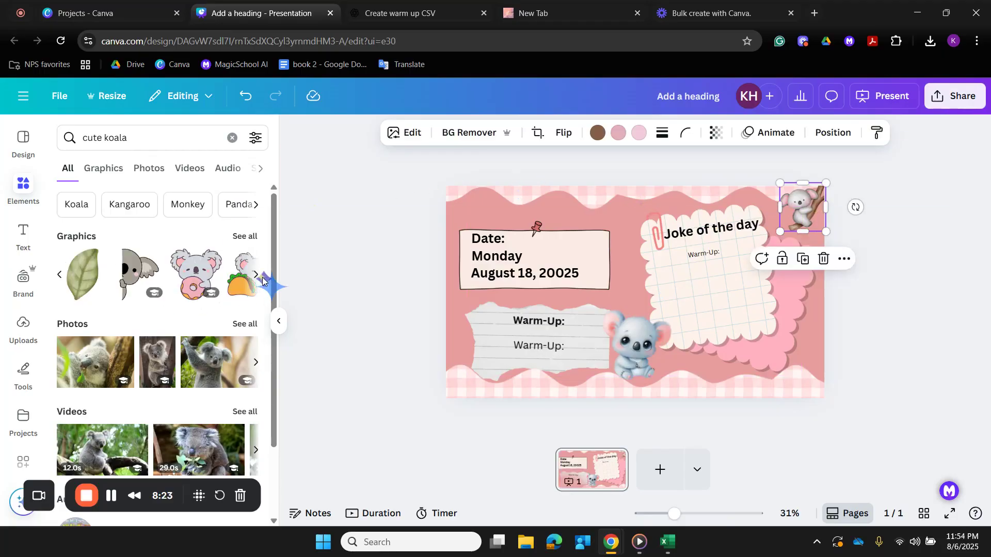
pyautogui.click(256, 274)
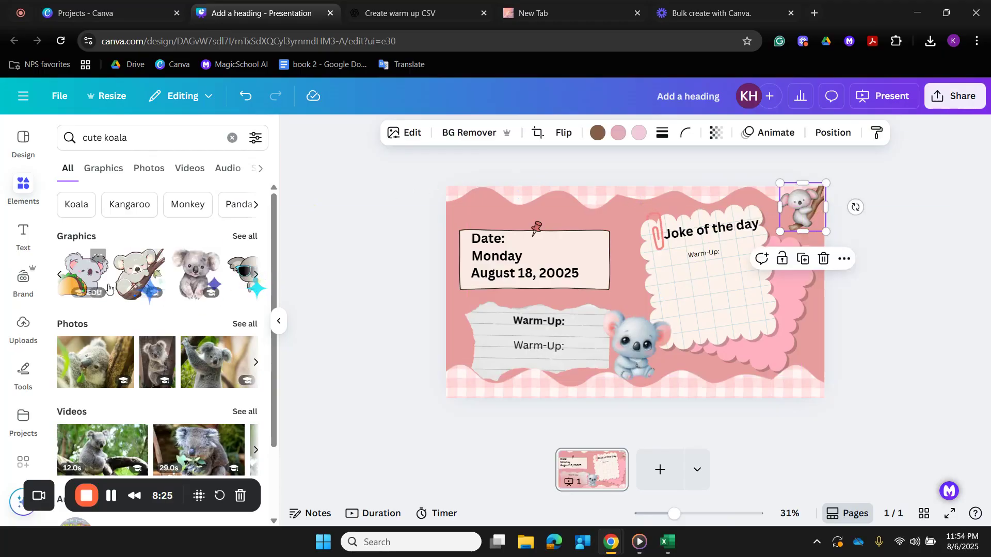
pyautogui.click(59, 274)
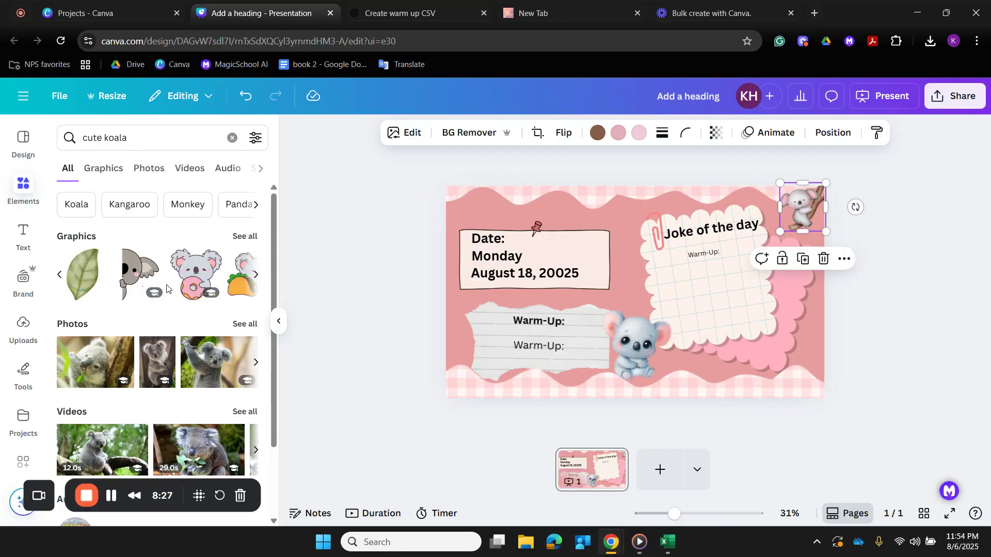
pyautogui.click(129, 274)
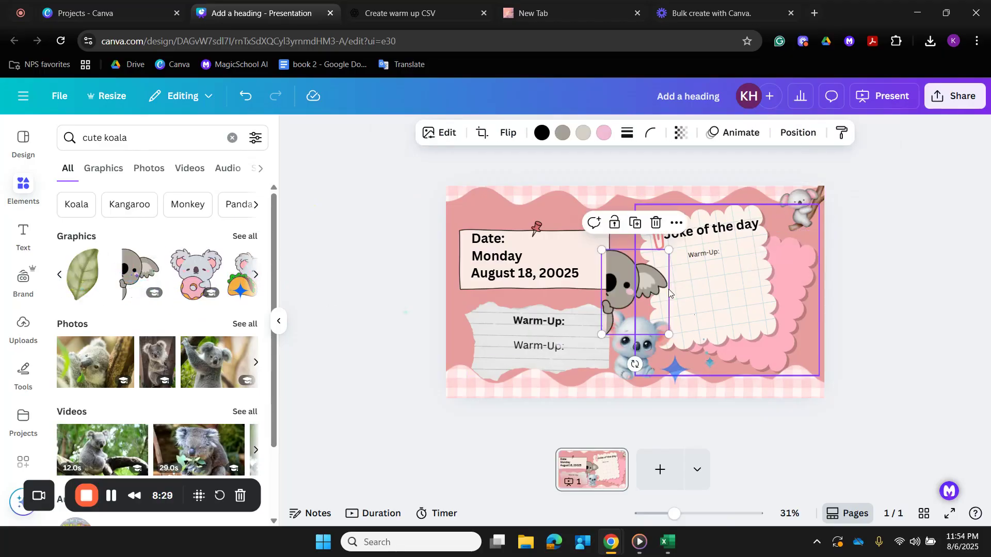
pyautogui.moveTo(639, 317); pyautogui.dragTo(484, 240)
# - Set the peeking koala's transparency to 74 and reduce it further to 38
pyautogui.click(681, 133)
pyautogui.moveTo(715, 186); pyautogui.dragTo(687, 191)
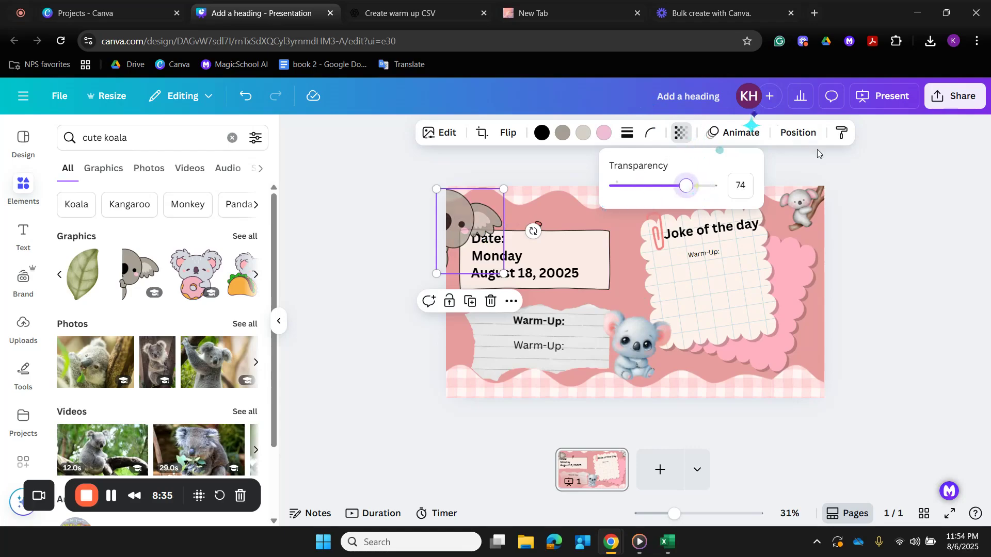
pyautogui.click(376, 200)
pyautogui.click(395, 202)
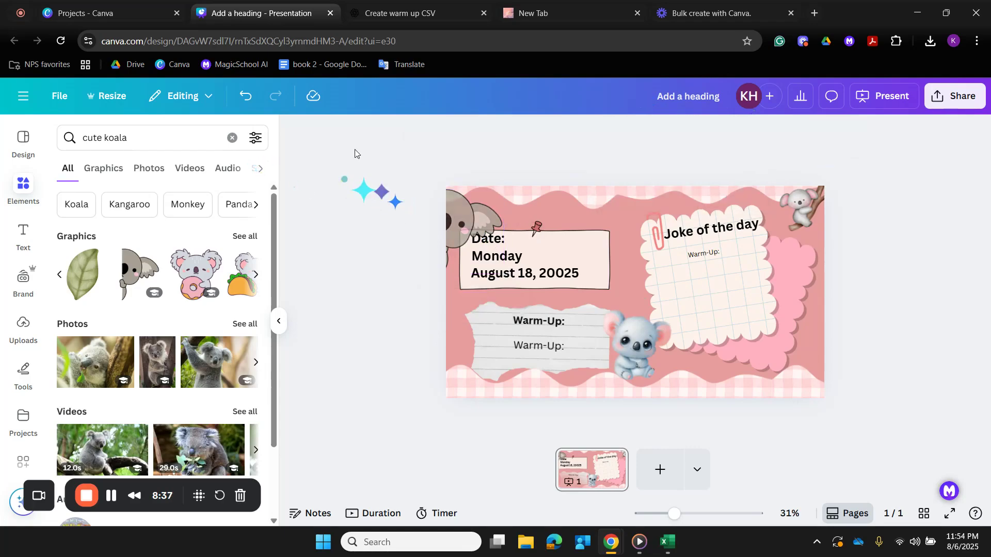
pyautogui.click(499, 219)
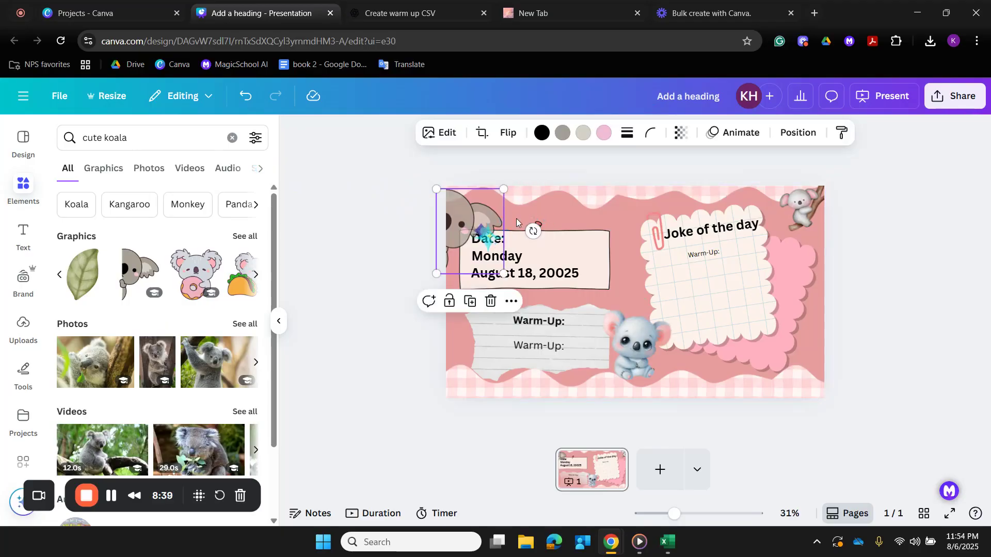
pyautogui.click(681, 133)
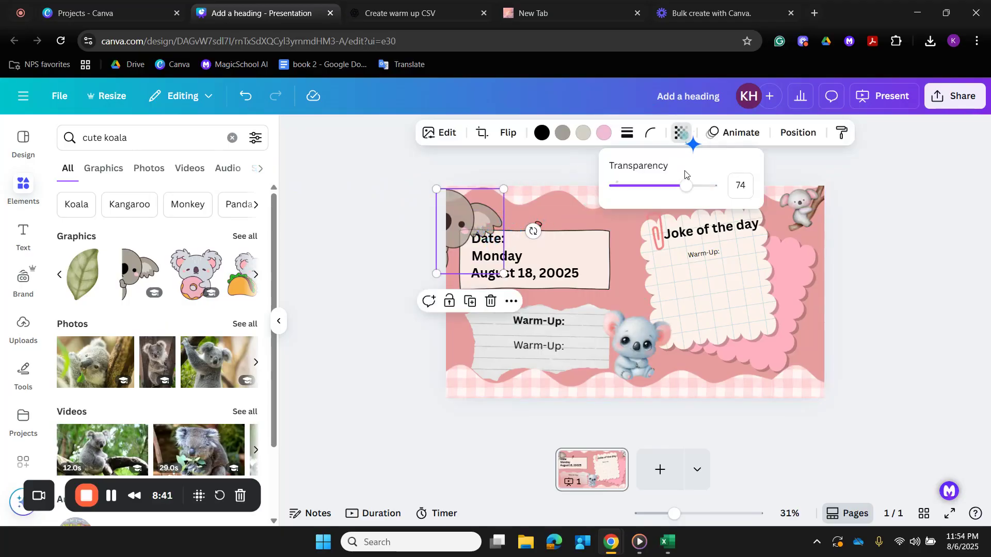
pyautogui.moveTo(685, 192); pyautogui.dragTo(655, 193)
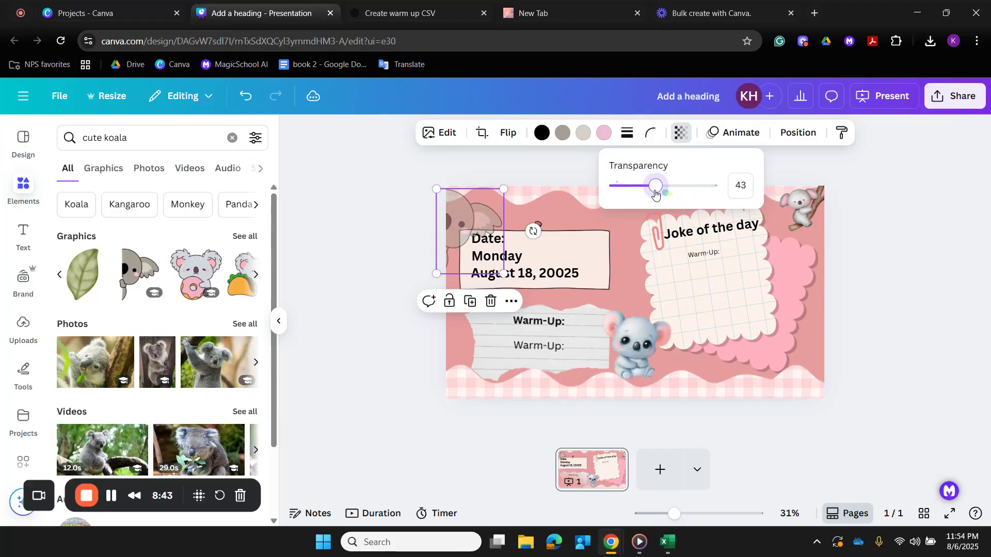
pyautogui.click(530, 173)
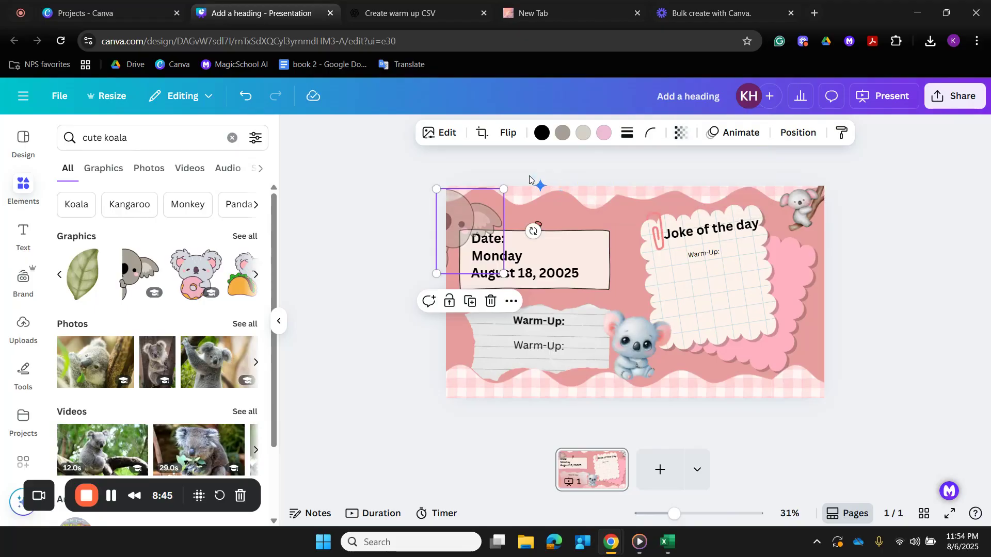
# - Make the peeking koala smaller and more opaque, and place it at the slide's left edge over the Warm-Up note
pyautogui.moveTo(465, 226); pyautogui.dragTo(471, 218)
pyautogui.moveTo(511, 268); pyautogui.dragTo(500, 256)
pyautogui.click(687, 136)
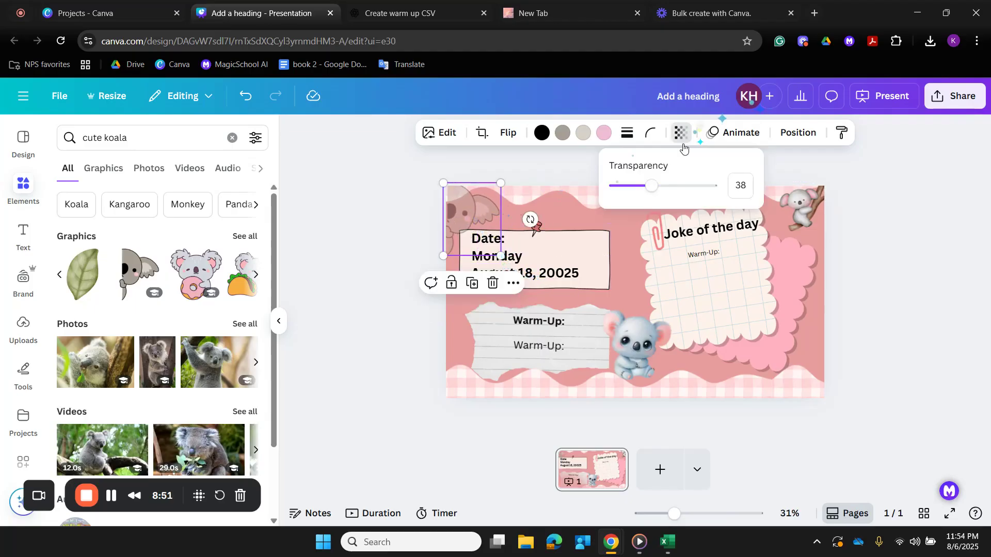
pyautogui.moveTo(651, 187); pyautogui.dragTo(675, 189)
pyautogui.click(431, 164)
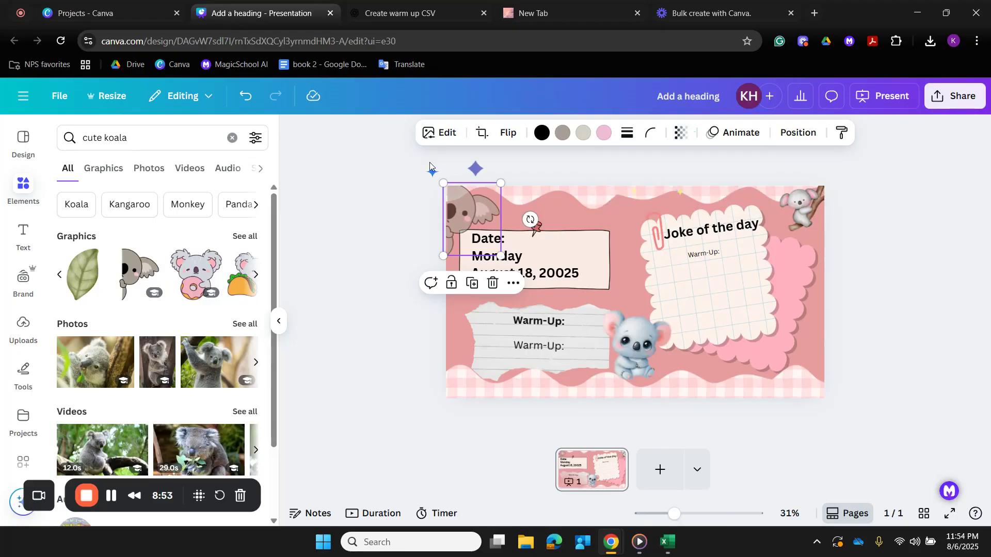
pyautogui.click(433, 162)
pyautogui.moveTo(454, 207); pyautogui.dragTo(453, 307)
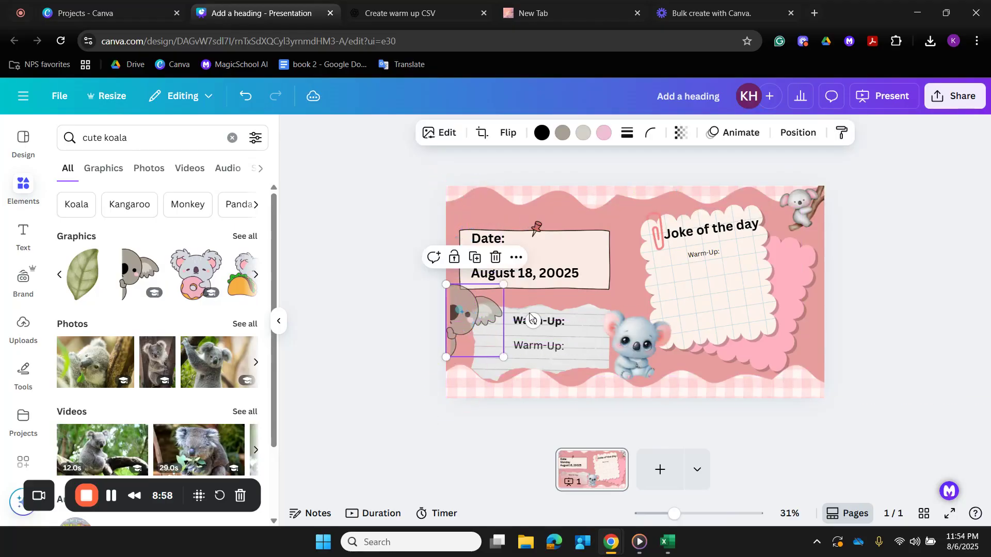
# - Nudge the peeking koala further left past the slide's edge and raise its opacity to the maximum
pyautogui.press('Left')
pyautogui.press('Left')
pyautogui.press('Left')
pyautogui.press('Left')
pyautogui.press('Left')
pyautogui.press('Left')
pyautogui.press('Left')
pyautogui.press('Left')
pyautogui.press('Left')
pyautogui.press('Left')
pyautogui.press('Left')
pyautogui.press('Left')
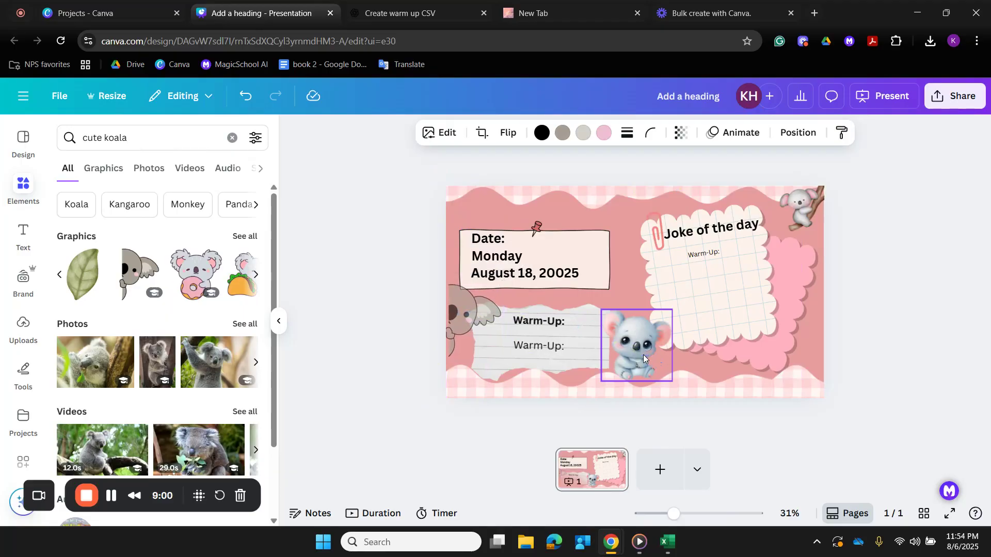
pyautogui.press('Left')
pyautogui.press('Left')
pyautogui.press('Left')
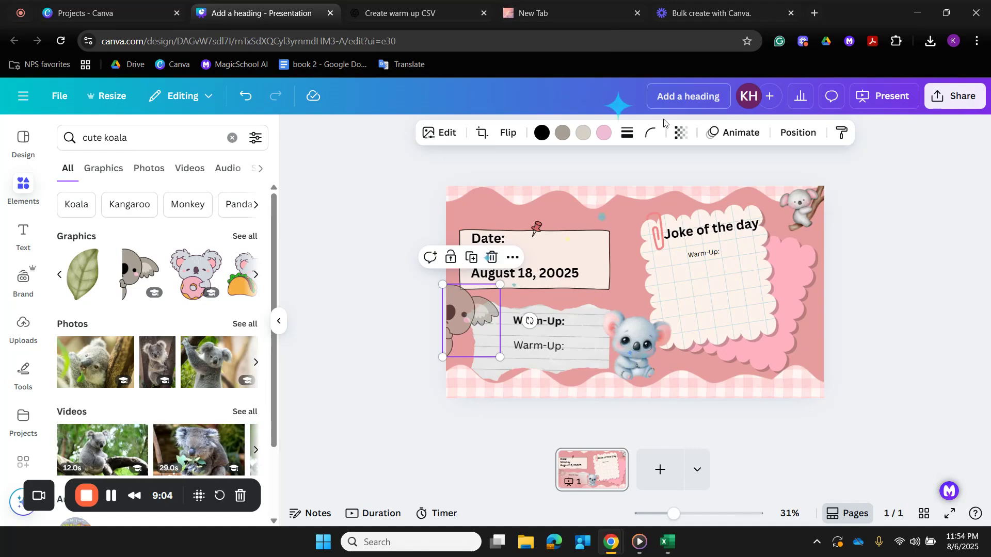
pyautogui.click(676, 137)
pyautogui.moveTo(677, 194); pyautogui.dragTo(708, 197)
# - Shrink the branch-climbing koala, keeping it in the slide's upper-right corner
pyautogui.click(808, 206)
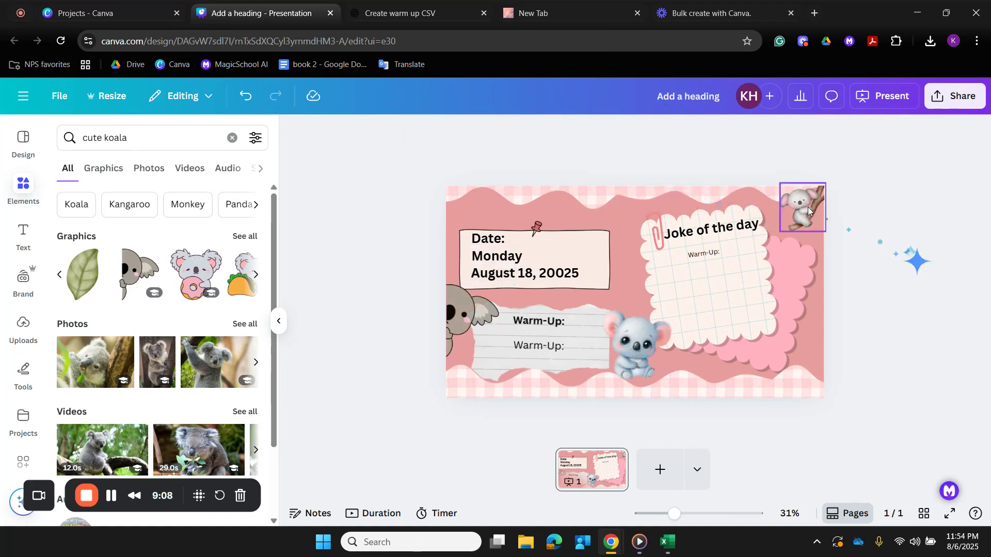
pyautogui.moveTo(783, 228); pyautogui.dragTo(797, 217)
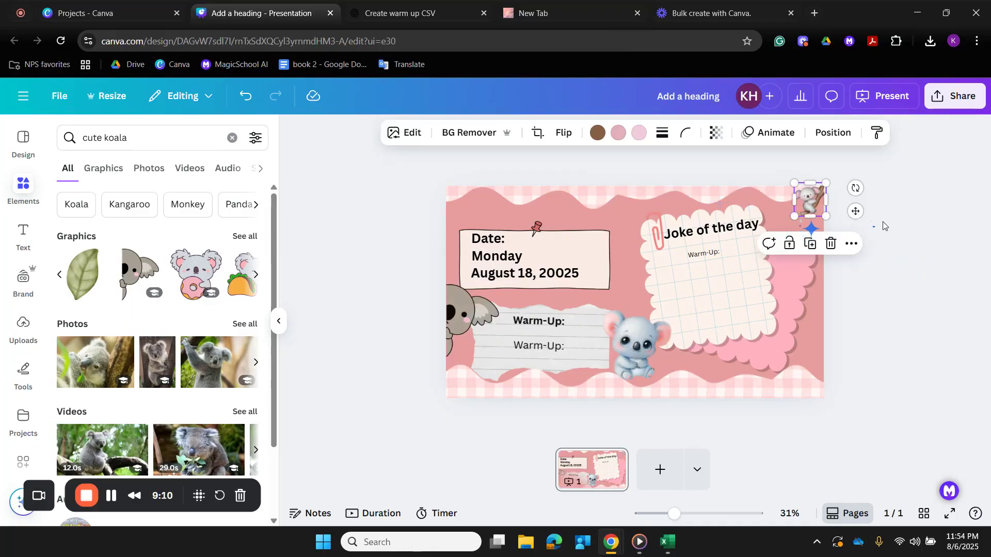
pyautogui.click(886, 221)
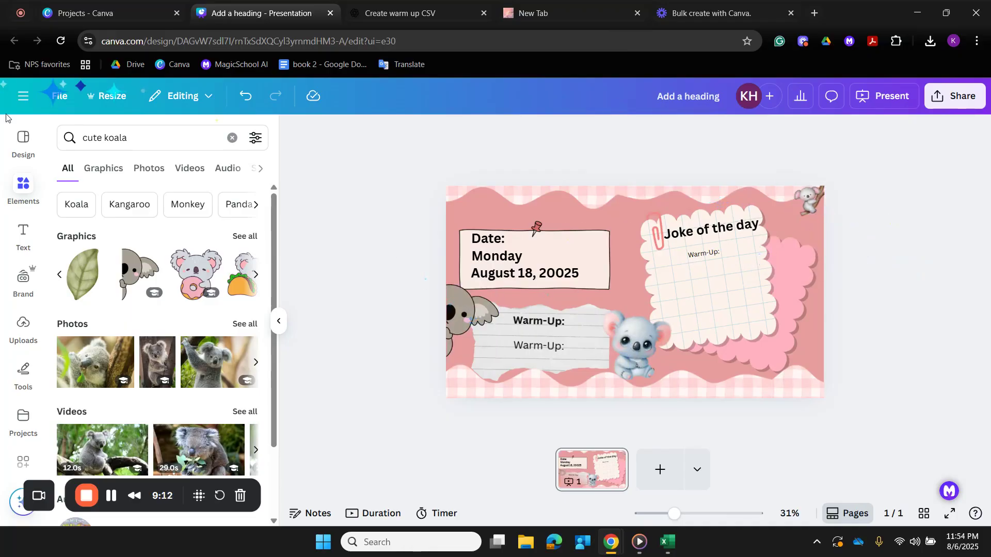
# - Search the elements for "glitter", add a scattered glitter graphic over the slide's upper-left area and send it to the back
pyautogui.click(232, 138)
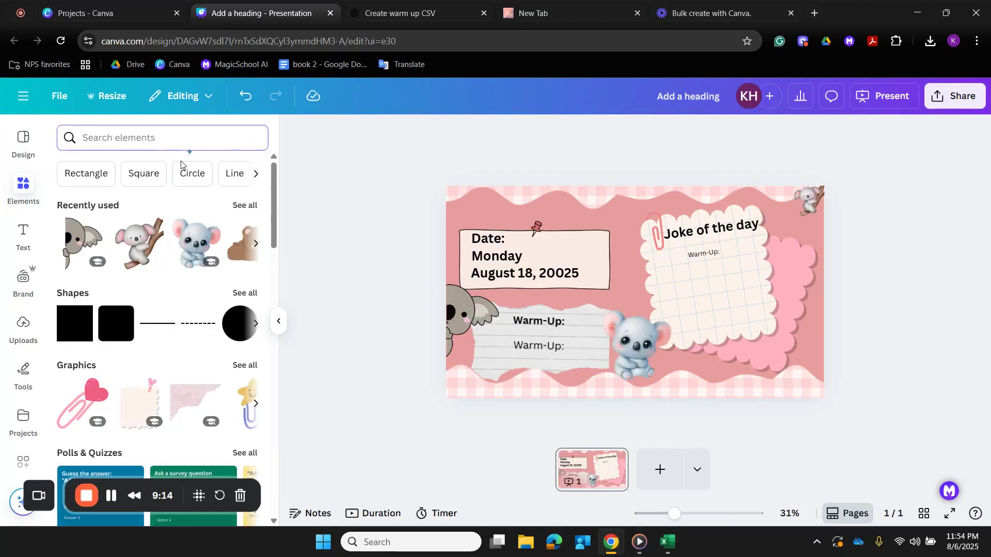
pyautogui.write('glitter')
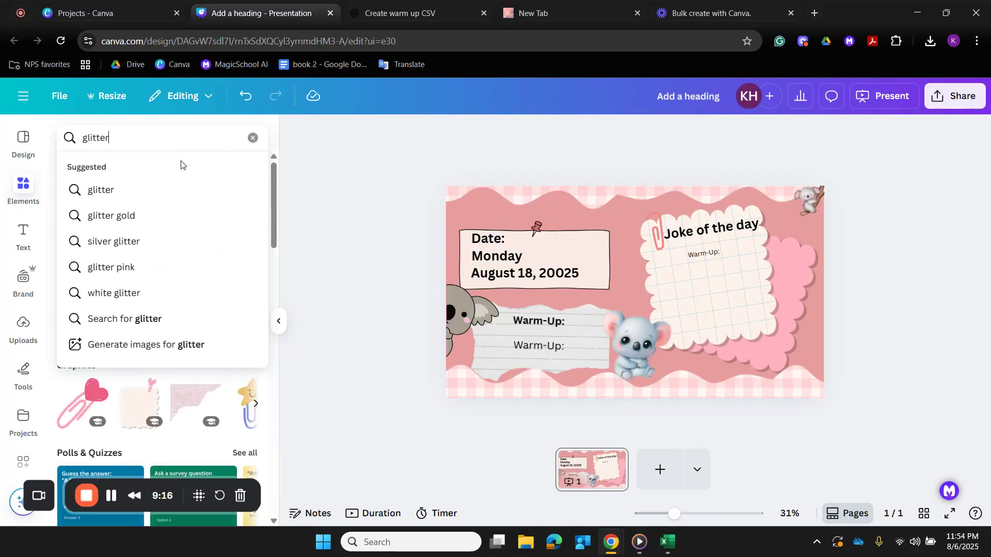
pyautogui.press('Return')
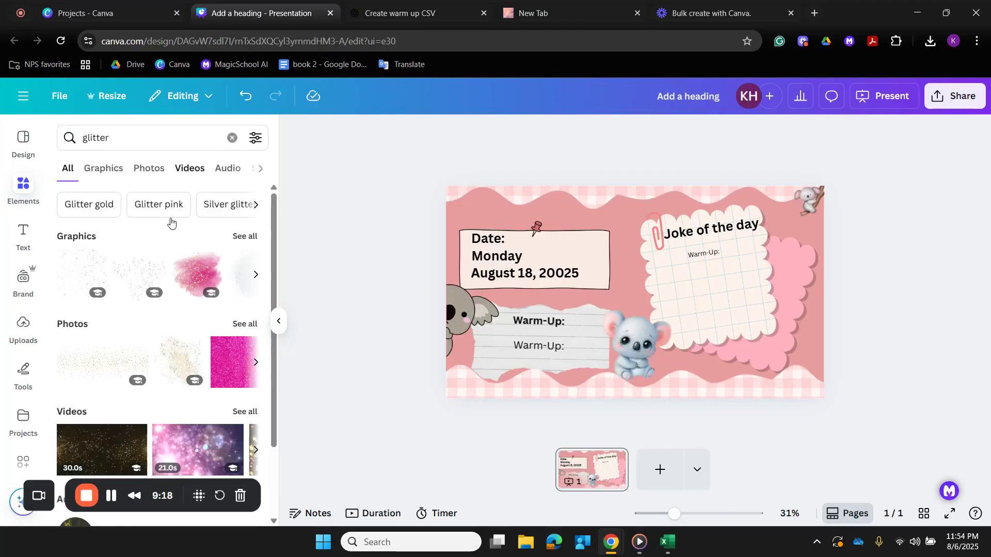
pyautogui.click(125, 280)
pyautogui.moveTo(636, 302); pyautogui.dragTo(515, 278)
pyautogui.click(809, 133)
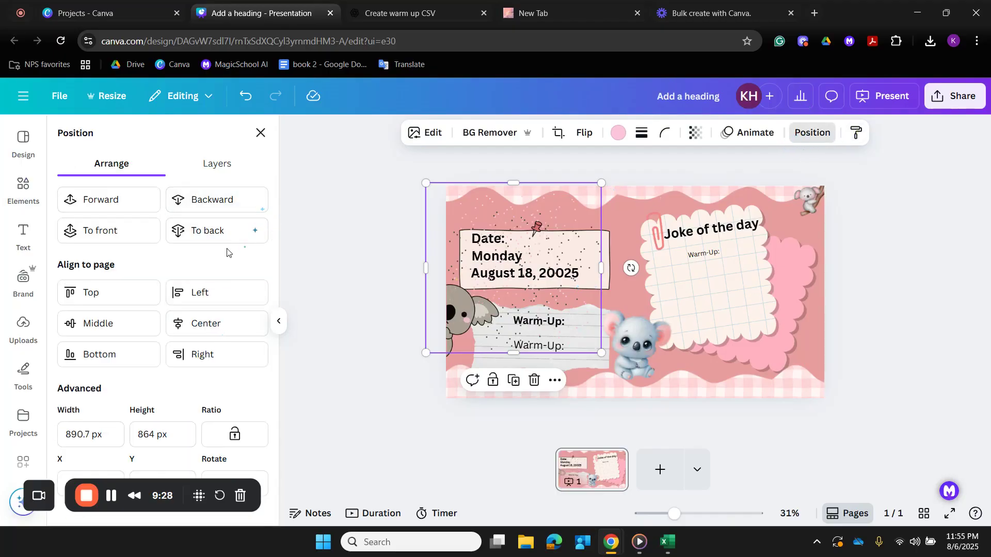
pyautogui.click(193, 238)
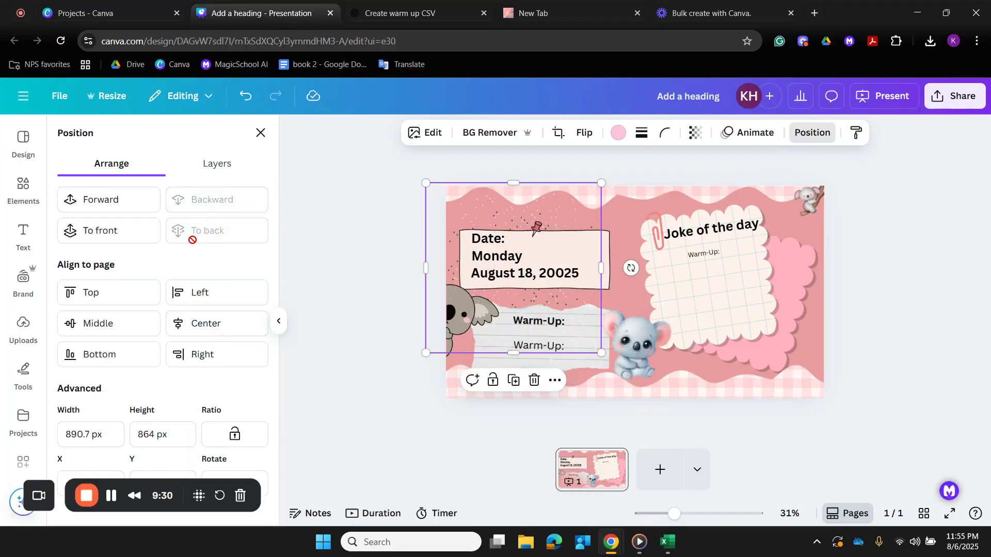
# - Duplicate the glitter, place the copy over the joke note and the middle of the slide, and send it to the back
pyautogui.click(514, 380)
pyautogui.moveTo(533, 263); pyautogui.dragTo(696, 272)
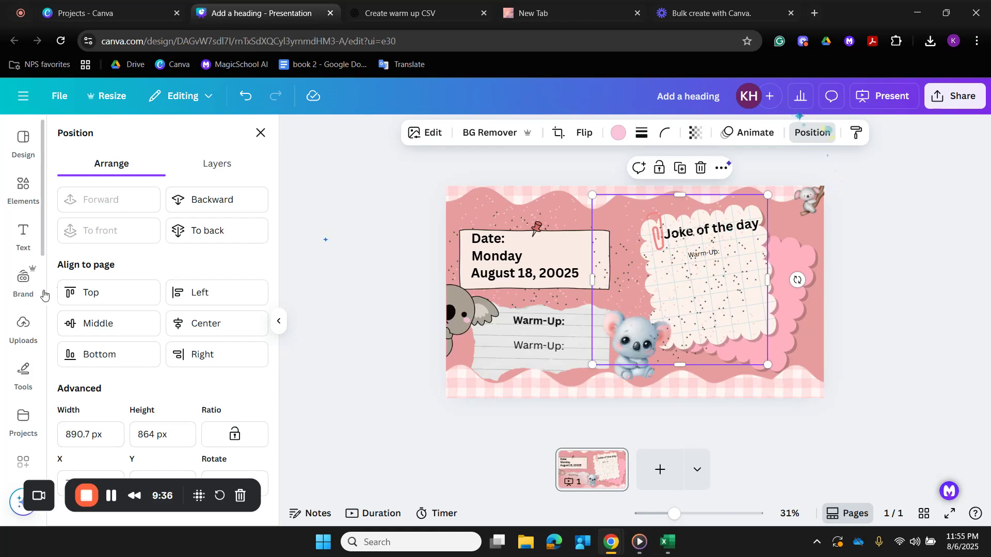
pyautogui.click(223, 230)
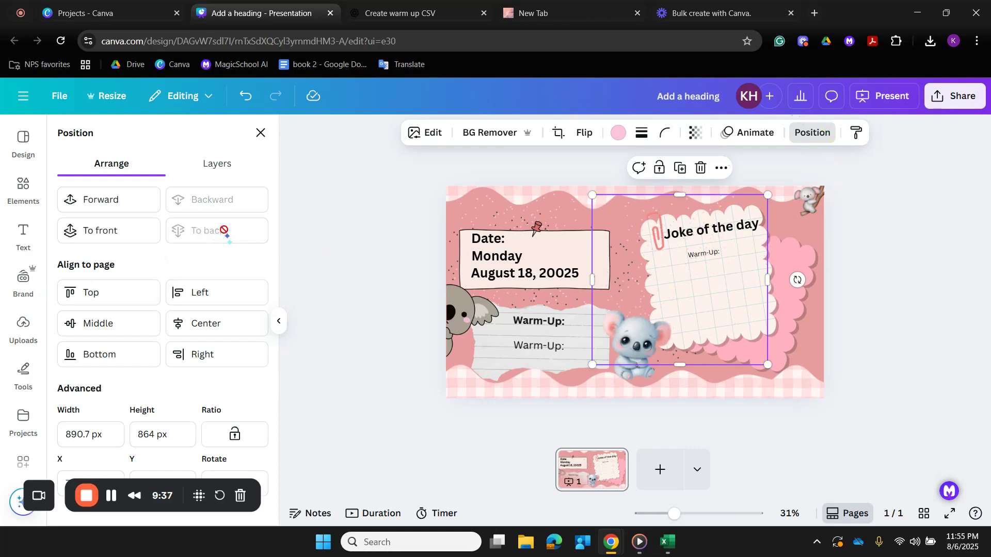
# - Duplicate the glitter again, place the copy over the slide's lower-right area and send it to the back
pyautogui.click(680, 167)
pyautogui.moveTo(816, 277); pyautogui.dragTo(803, 255)
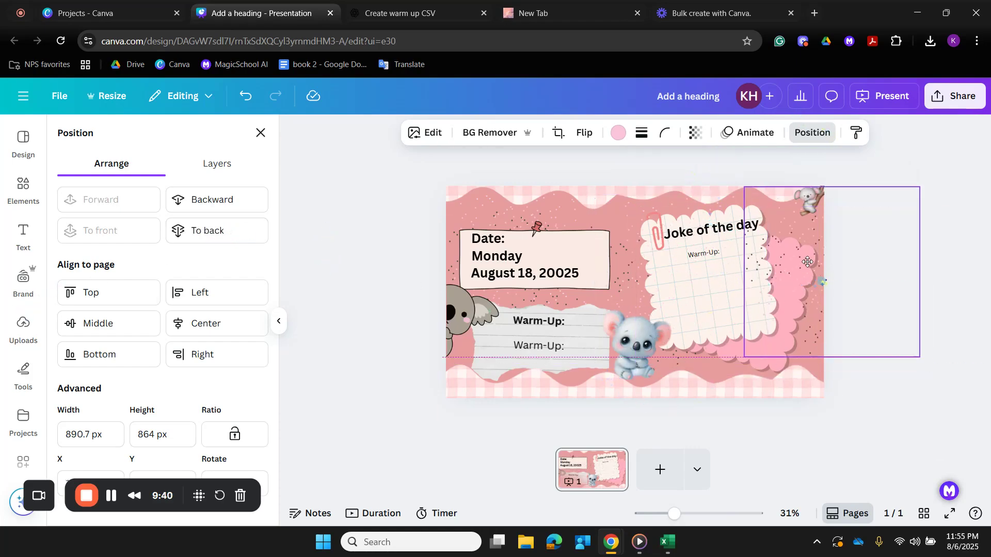
pyautogui.moveTo(782, 320); pyautogui.dragTo(681, 401)
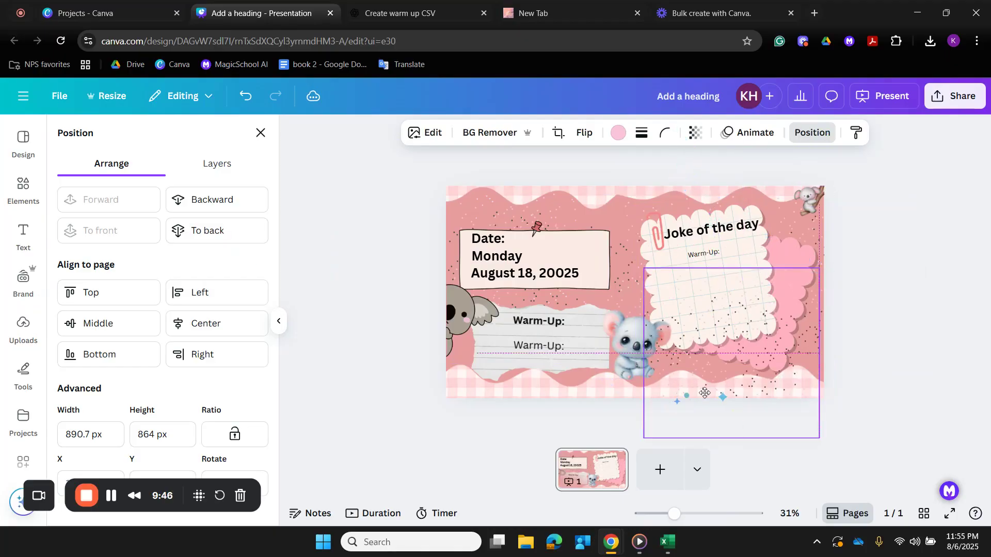
pyautogui.click(205, 233)
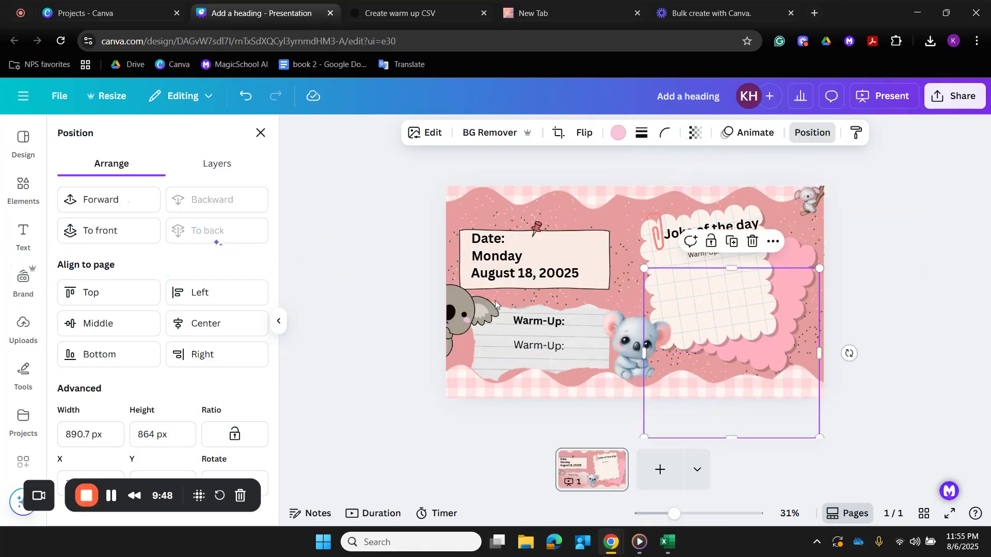
# - Add another glitter copy over the slide's lower-left area around the Warm-Up note and send it to the back
pyautogui.click(735, 249)
pyautogui.moveTo(586, 416); pyautogui.dragTo(478, 307)
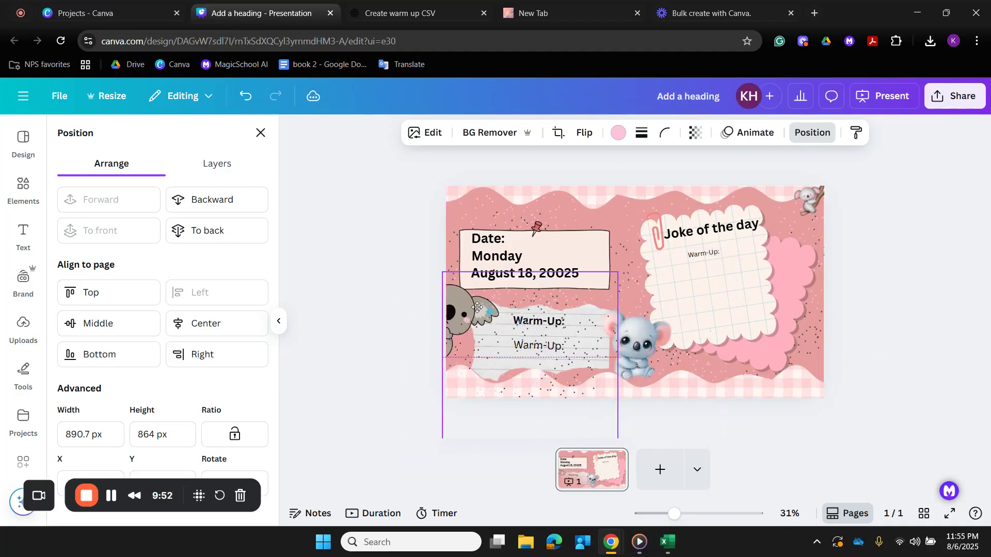
pyautogui.click(206, 230)
pyautogui.click(355, 294)
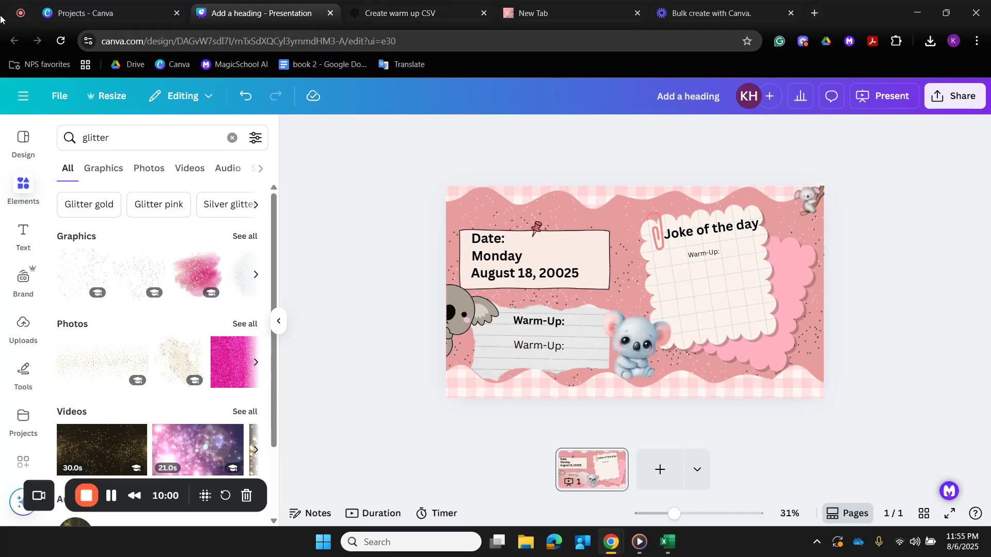
# - Switch to the ChatGPT conversation and review the prompt requesting the warm-up and joke of the day CSV
pyautogui.click(420, 20)
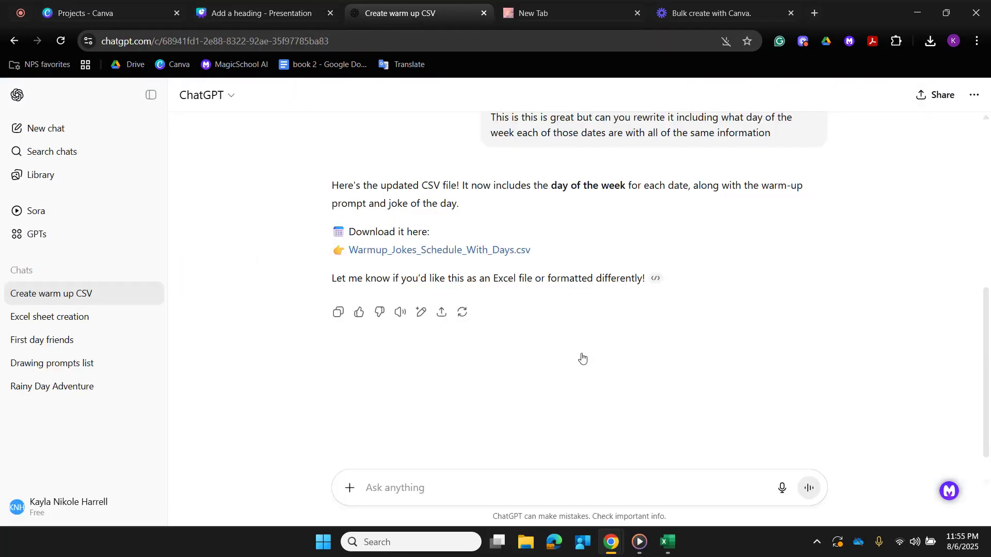
pyautogui.scroll(5, 547, 327)
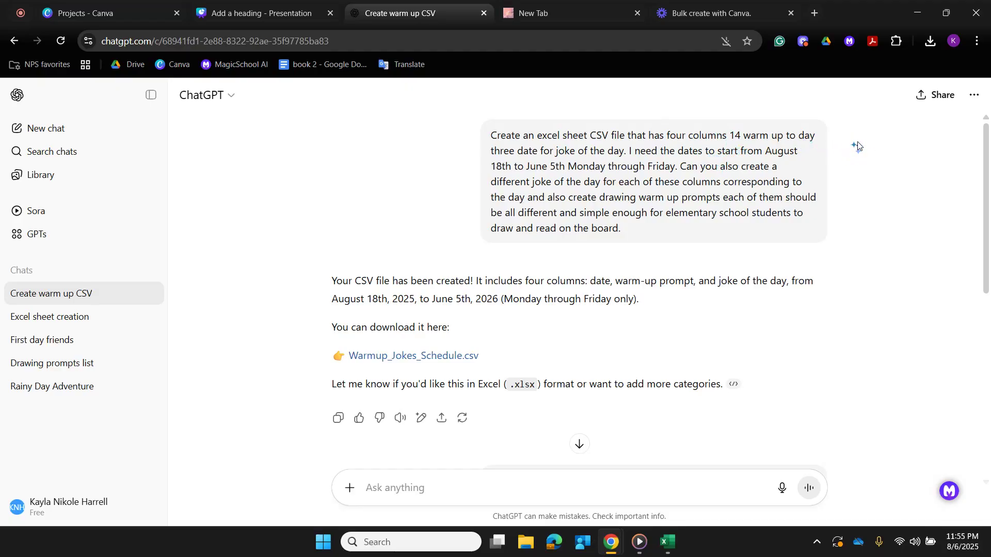
pyautogui.click(214, 16)
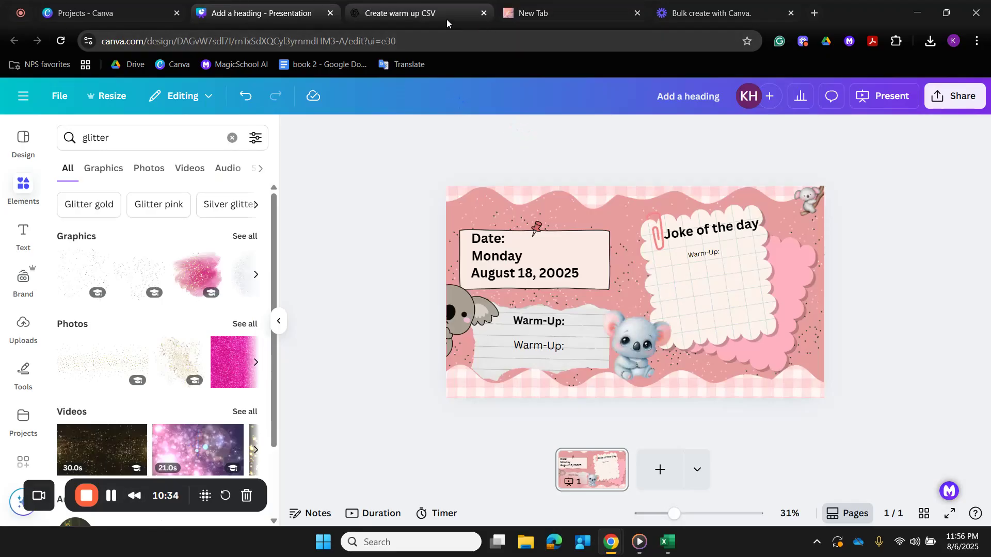
pyautogui.moveTo(447, 20)
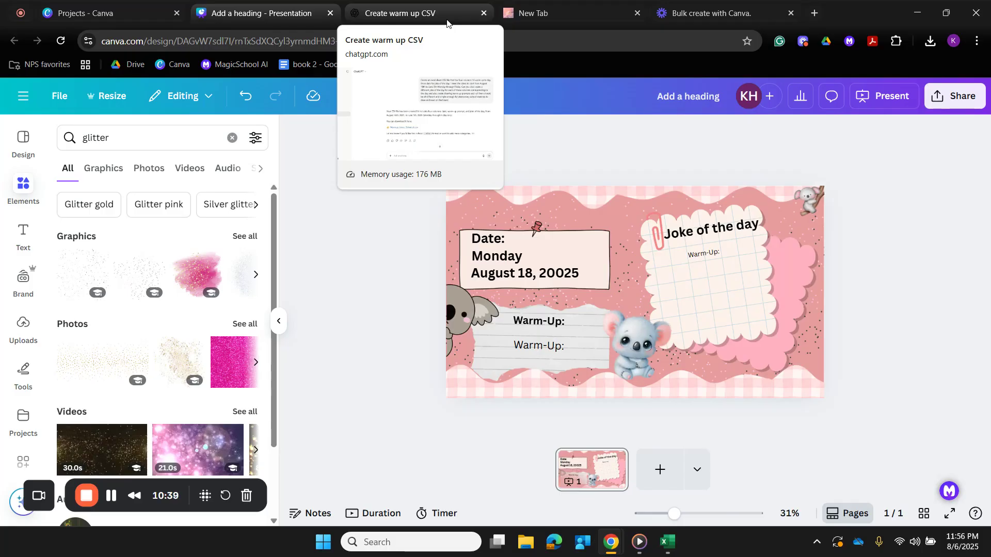
pyautogui.click(447, 18)
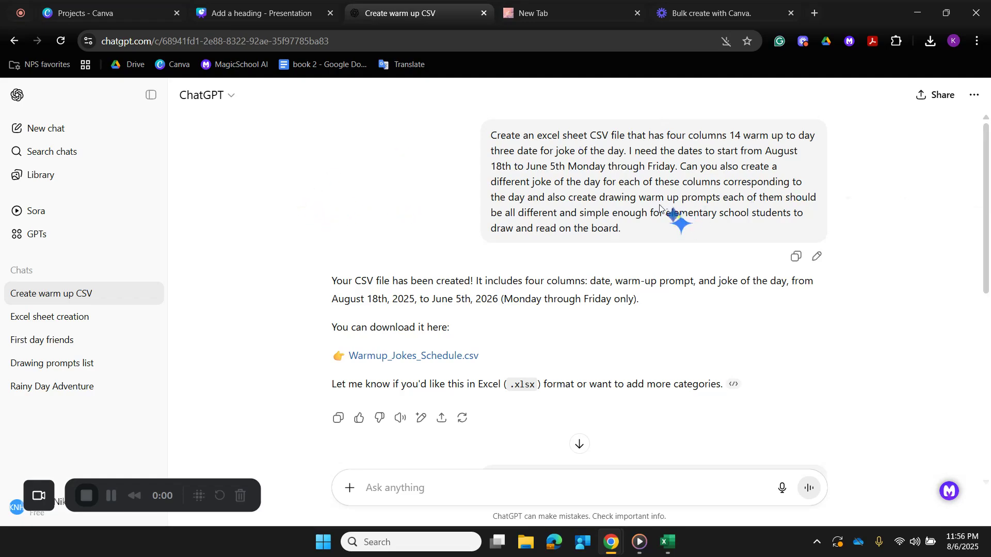
pyautogui.moveTo(552, 135); pyautogui.dragTo(775, 232)
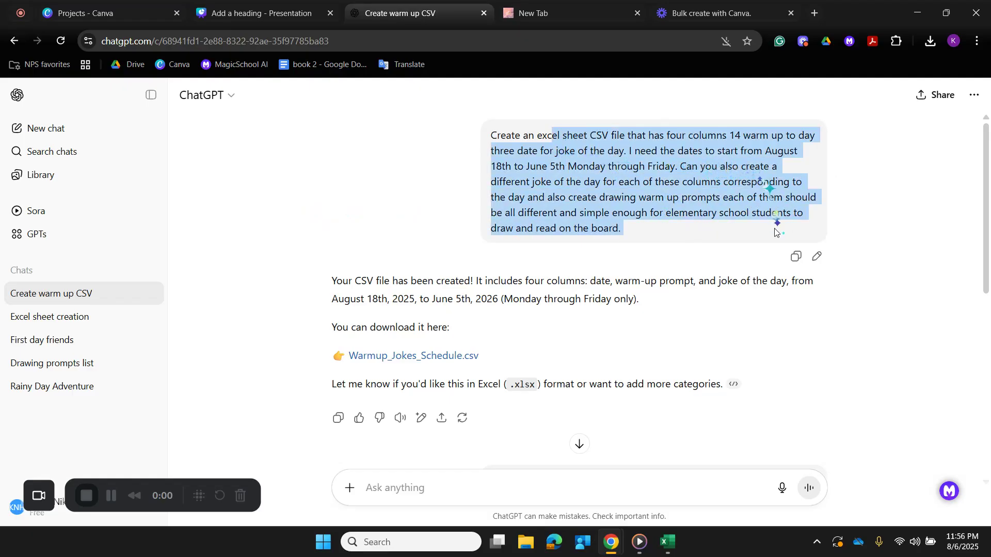
pyautogui.click(935, 231)
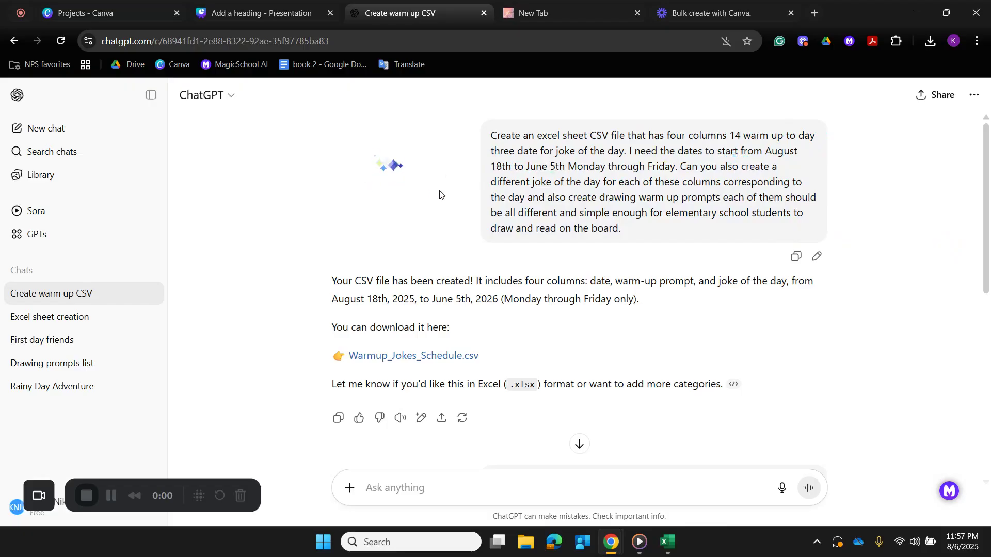
# - Download Warmup_Jokes_Schedule_With_Days.csv from the latest ChatGPT reply and open the downloaded schedule in Excel
pyautogui.scroll(-1, 432, 265)
pyautogui.scroll(-1, 433, 265)
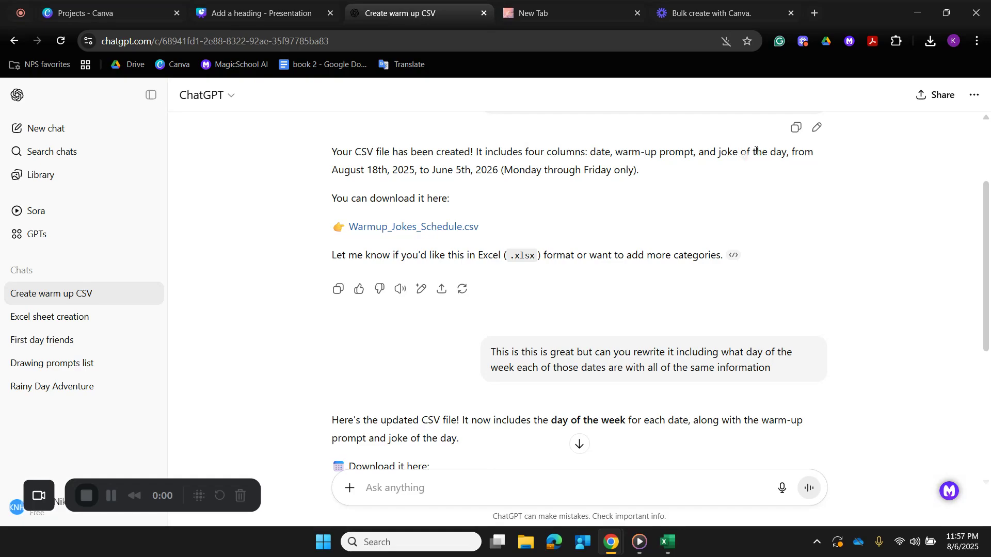
pyautogui.scroll(-3, 594, 361)
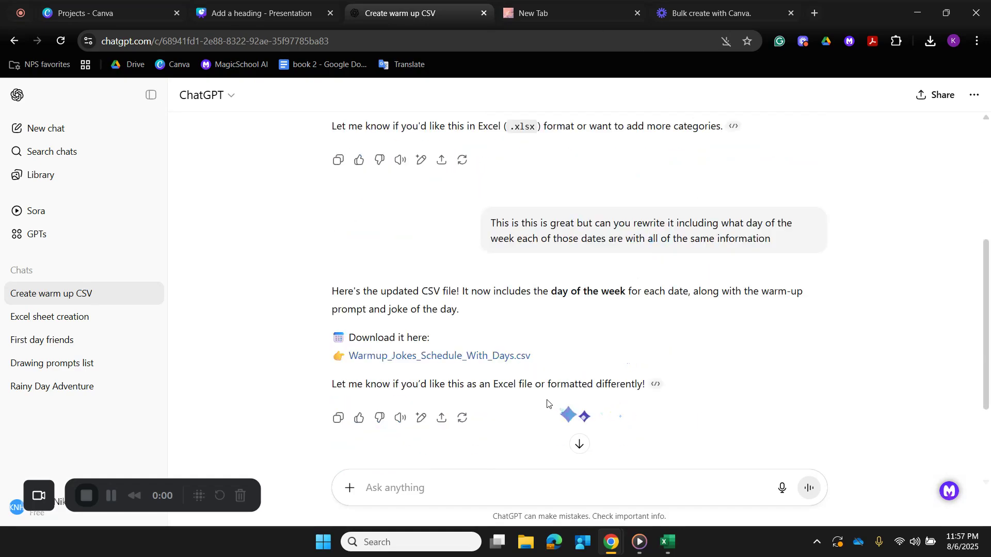
pyautogui.scroll(-1, 516, 392)
pyautogui.scroll(-1, 398, 268)
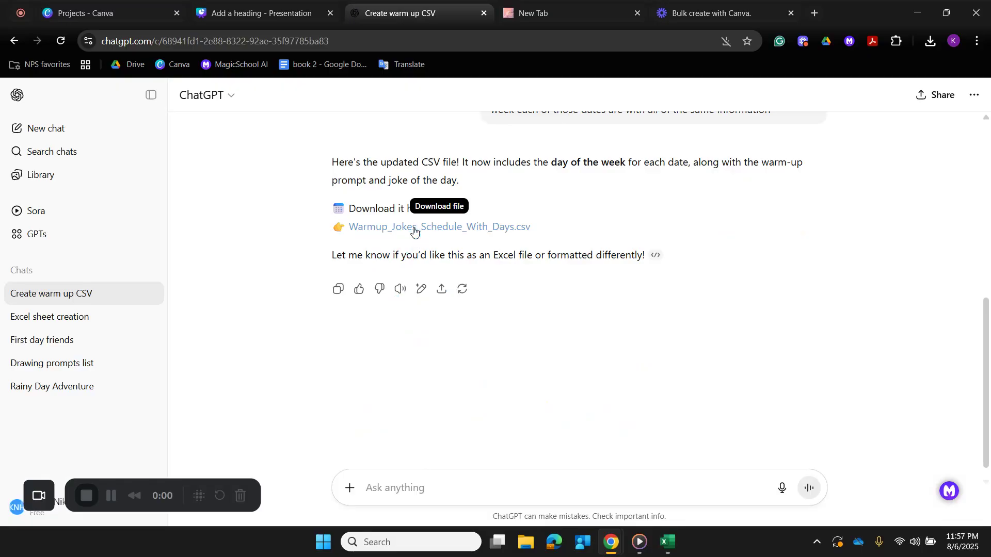
pyautogui.click(414, 228)
pyautogui.click(931, 42)
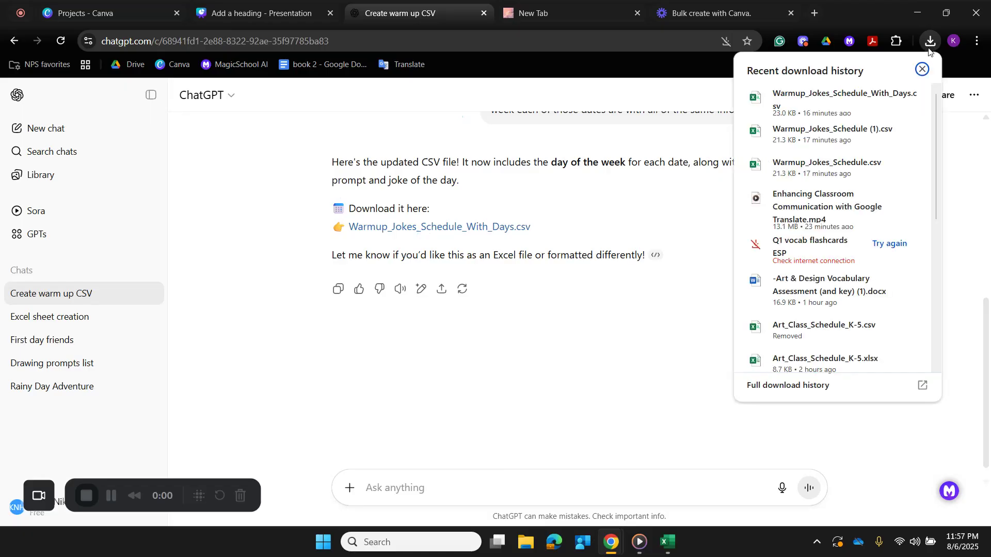
pyautogui.click(876, 98)
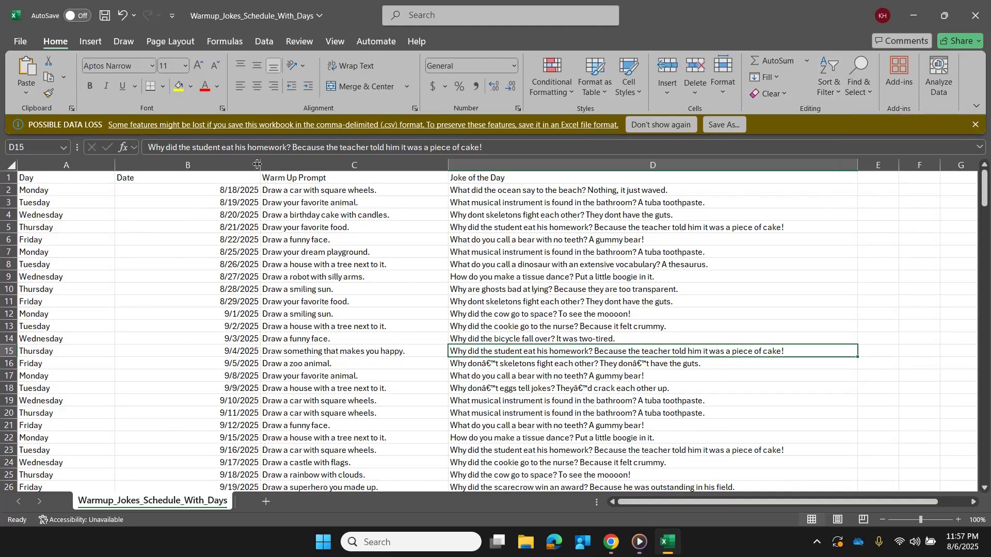
# - Narrow the Day column and resize the Date column so that it is wide enough for full dates
pyautogui.moveTo(261, 166); pyautogui.dragTo(138, 163)
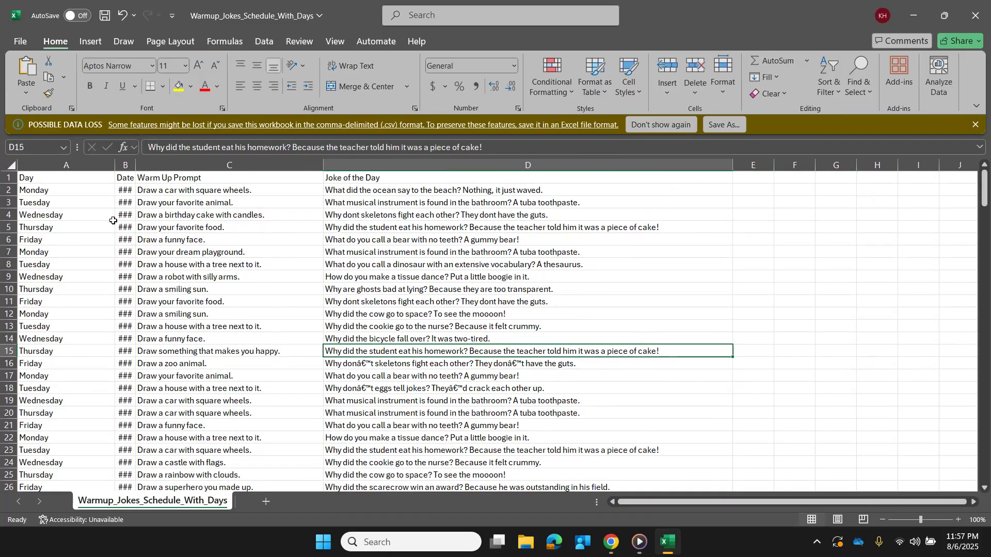
pyautogui.moveTo(115, 162); pyautogui.dragTo(60, 165)
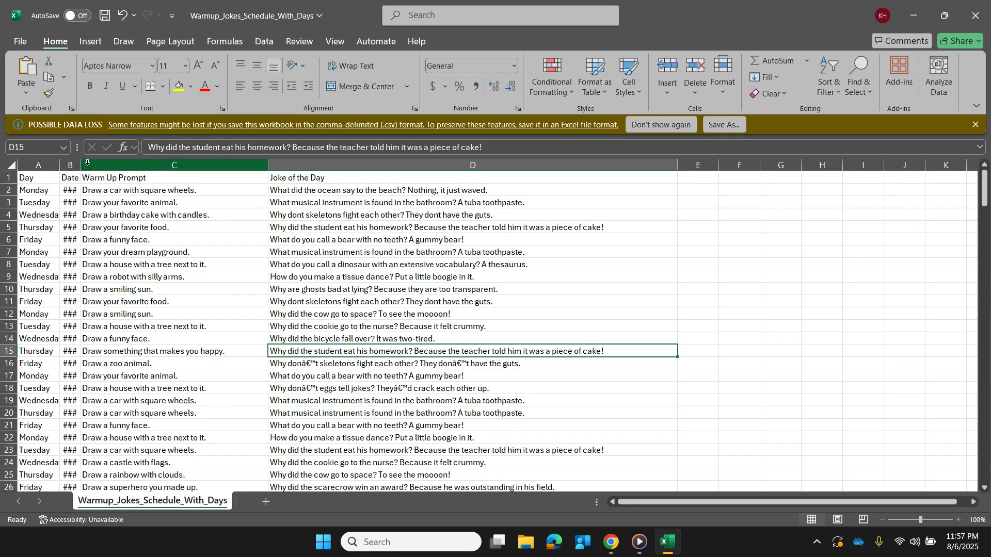
pyautogui.moveTo(80, 163); pyautogui.dragTo(165, 166)
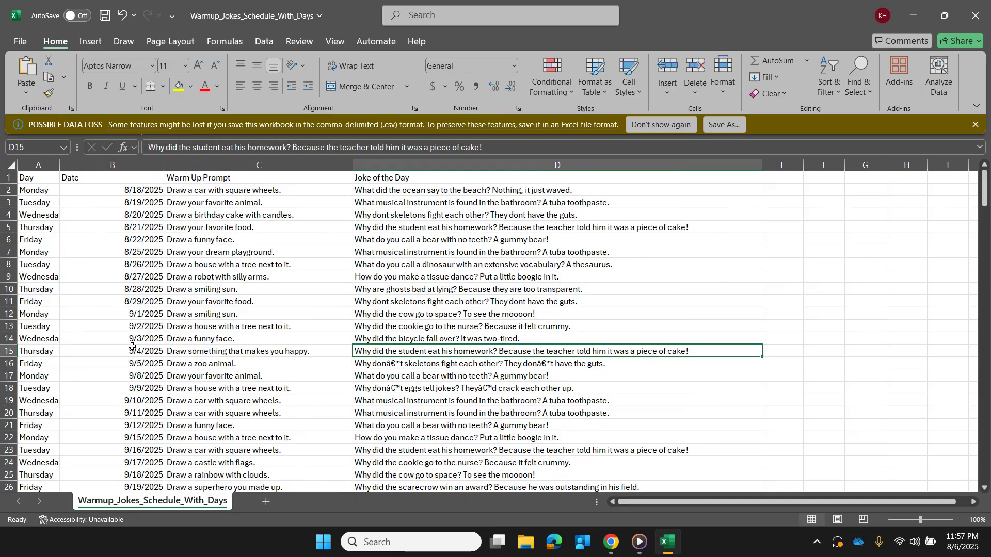
# - Remove the garbled apostrophe characters from the joke in D16, making it "Why dont skeletons fight each other? They dont have the guts."
pyautogui.scroll(-9, 134, 346)
pyautogui.scroll(9, 136, 356)
pyautogui.scroll(-1, 447, 335)
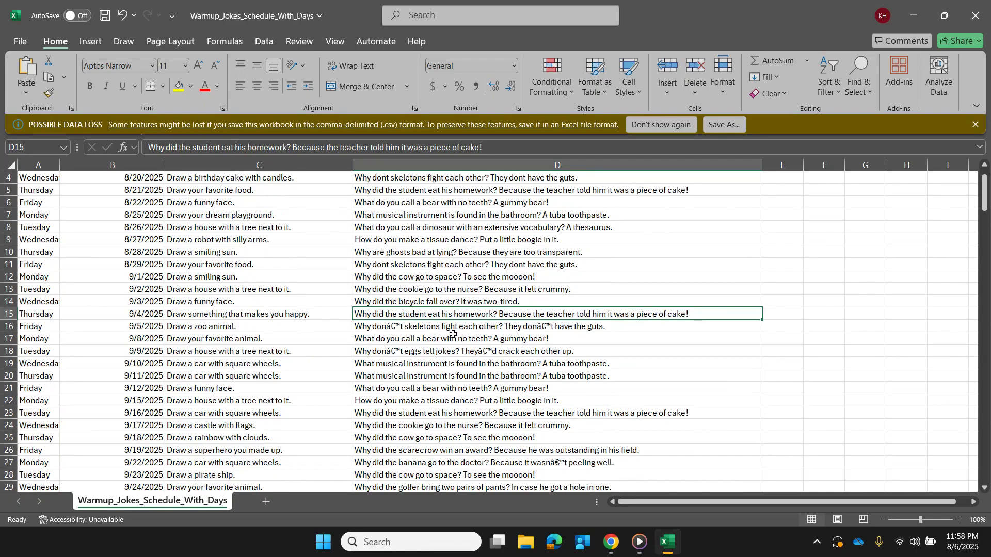
pyautogui.click(409, 326)
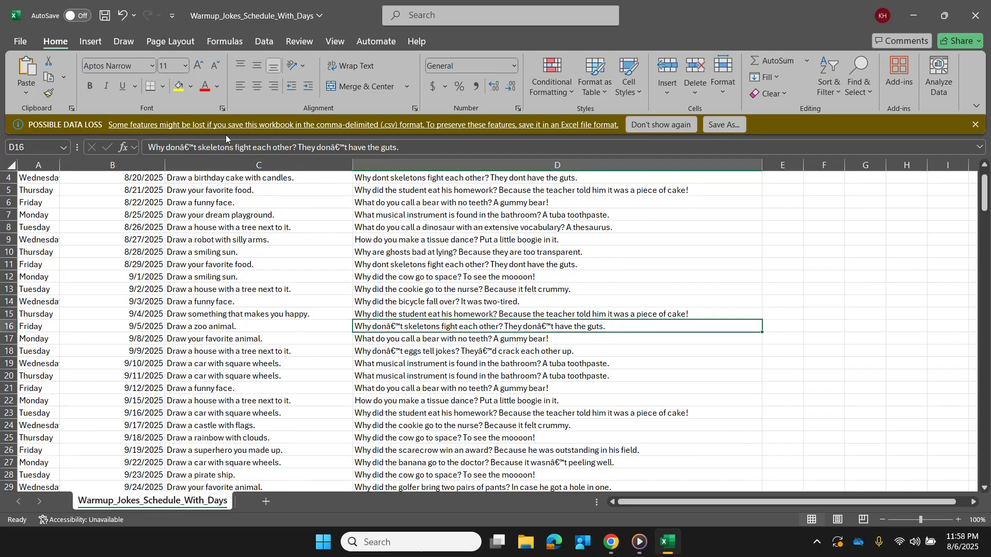
pyautogui.click(195, 147)
pyautogui.click(195, 147)
pyautogui.press('Delete')
pyautogui.press('BackSpace')
pyautogui.press('BackSpace')
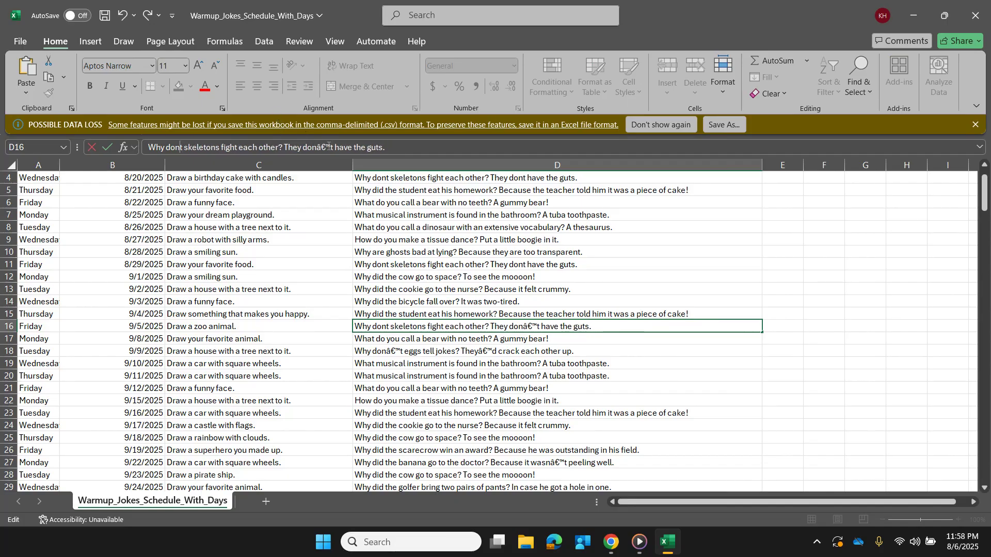
pyautogui.press('BackSpace')
pyautogui.press('BackSpace')
pyautogui.press('BackSpace')
pyautogui.write('n')
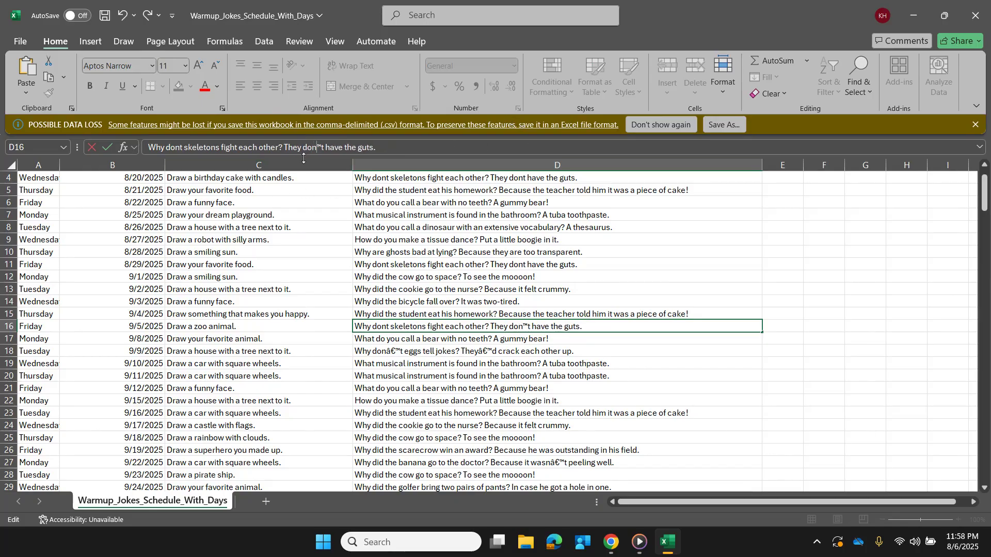
pyautogui.press('Delete')
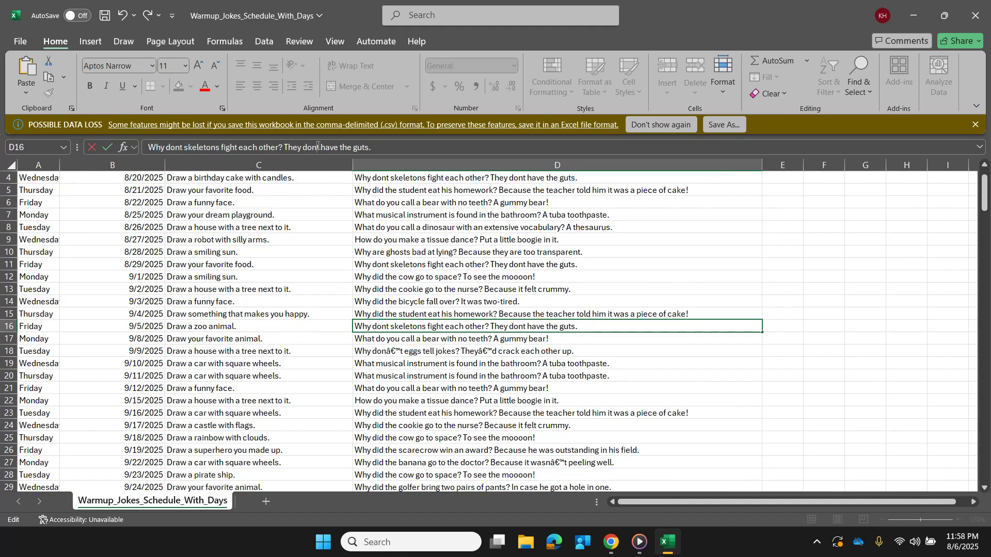
pyautogui.moveTo(435, 367); pyautogui.dragTo(433, 373)
# - Review the remaining schedule rows down to the last date for repeated jokes and garbled characters in the Joke of the Day column
pyautogui.scroll(-2, 433, 373)
pyautogui.scroll(-3, 433, 373)
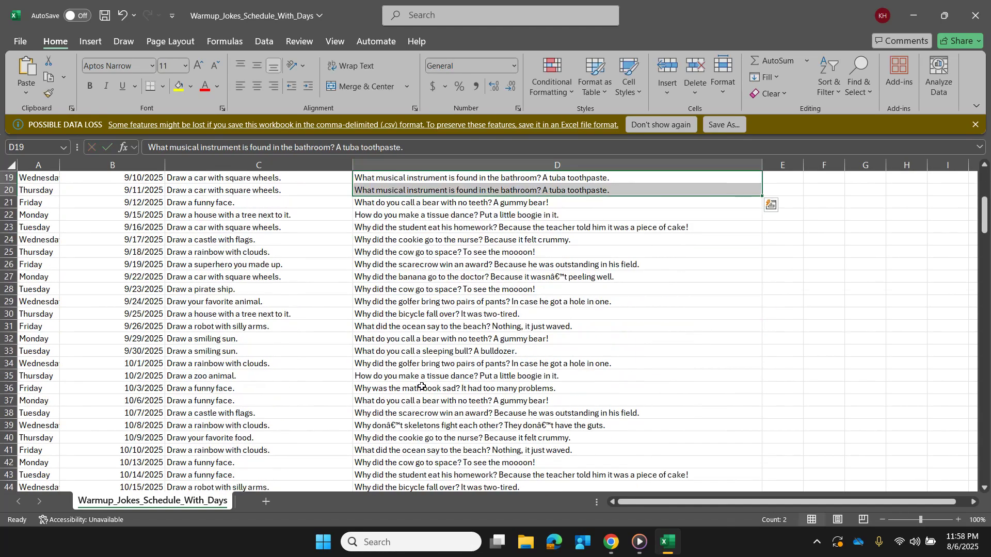
pyautogui.scroll(-13, 422, 386)
pyautogui.scroll(-20, 355, 378)
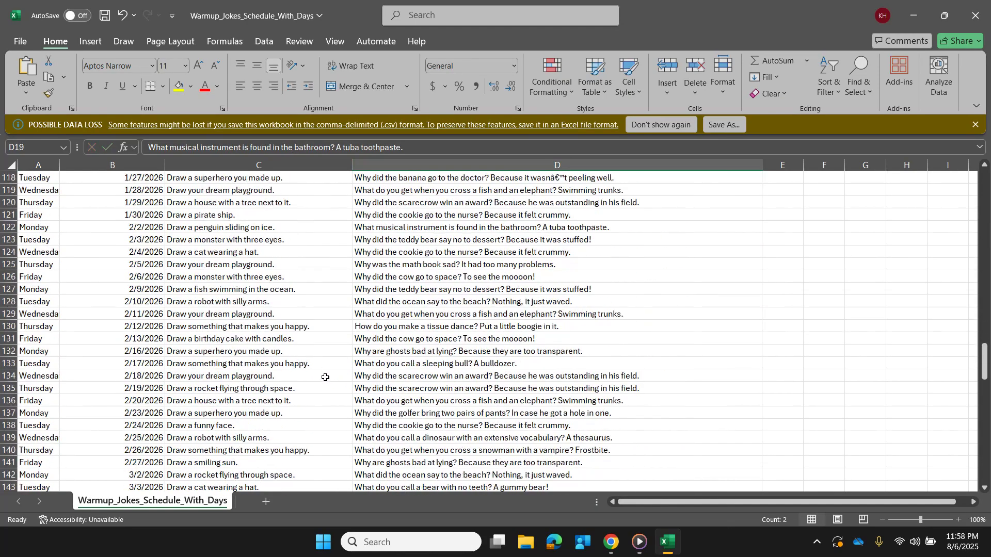
pyautogui.scroll(-5, 340, 377)
pyautogui.scroll(-7, 511, 314)
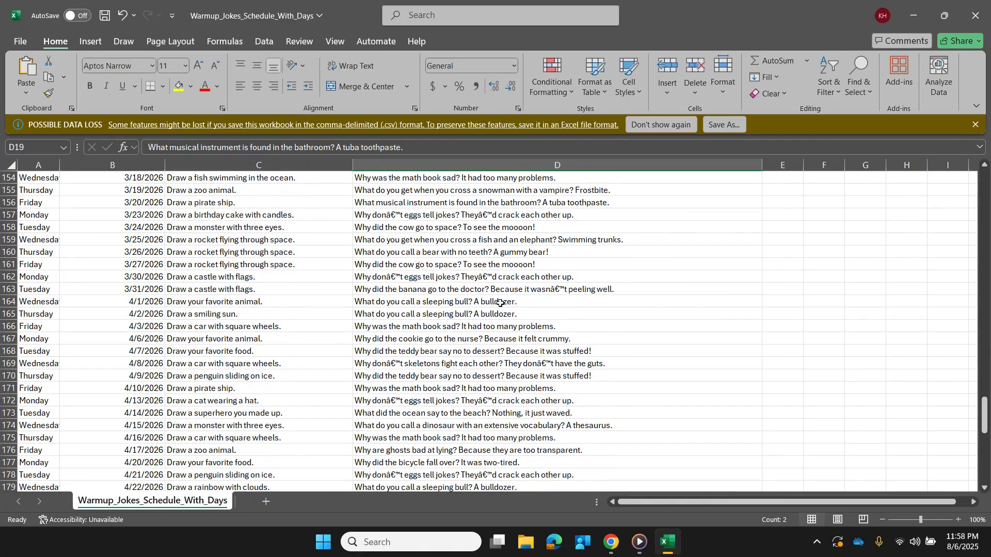
pyautogui.click(449, 303)
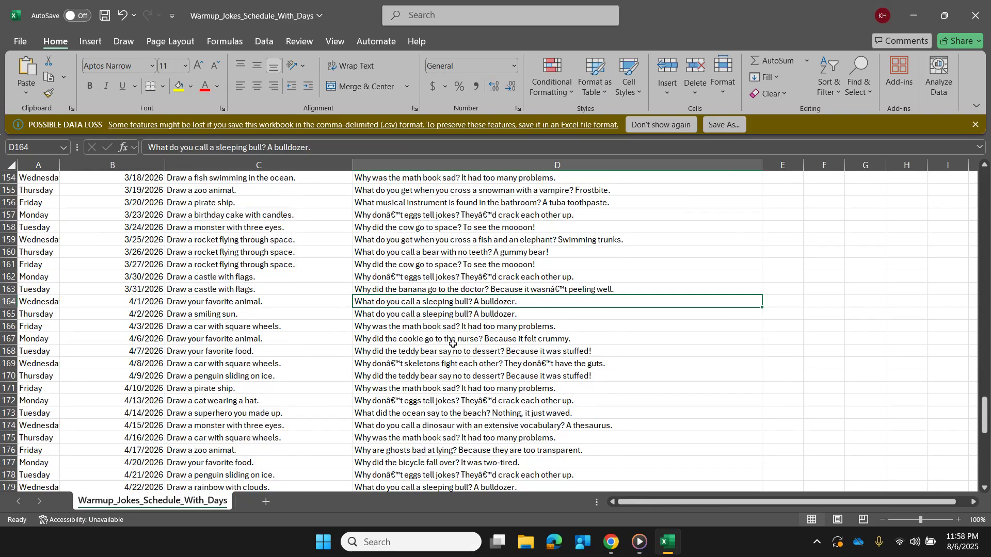
pyautogui.scroll(-2, 455, 356)
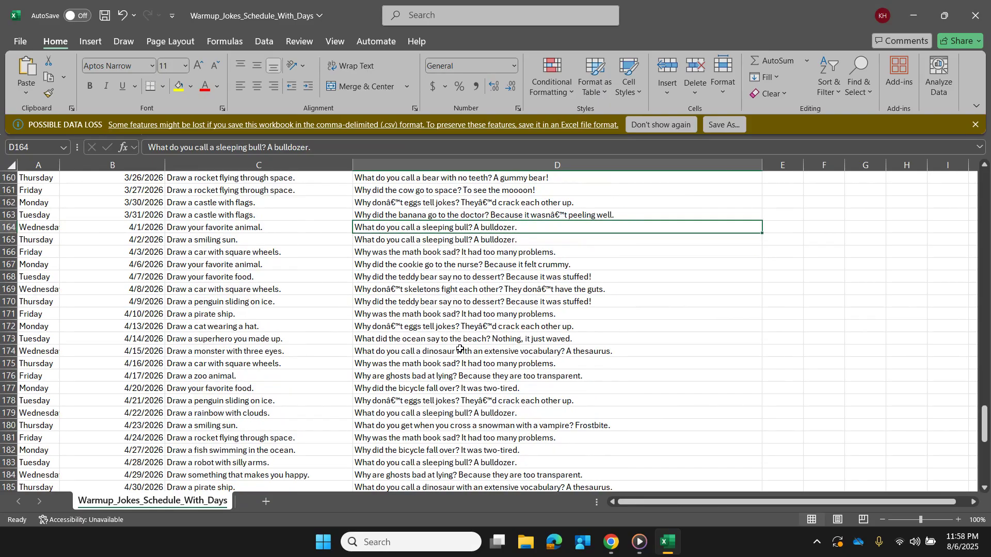
pyautogui.scroll(-4, 429, 356)
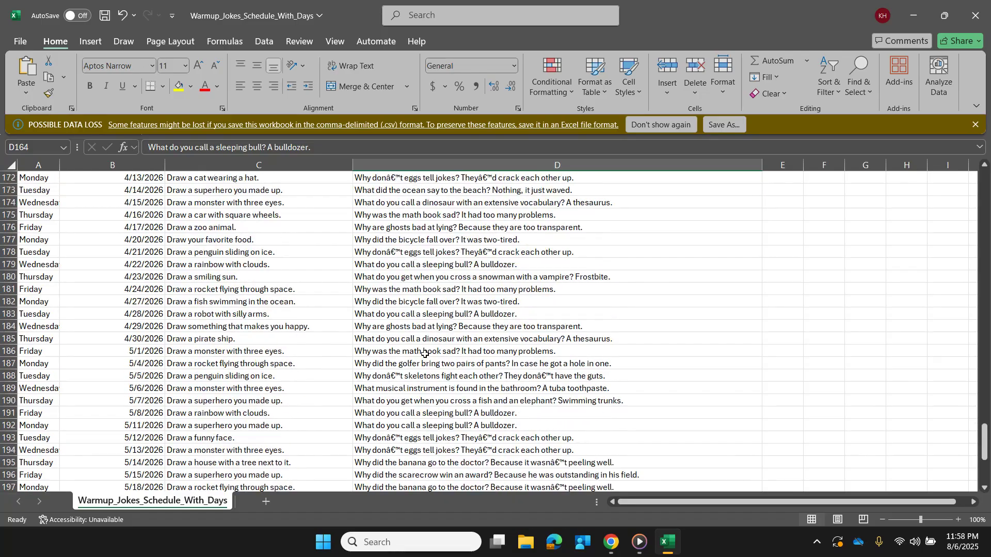
pyautogui.scroll(-6, 424, 352)
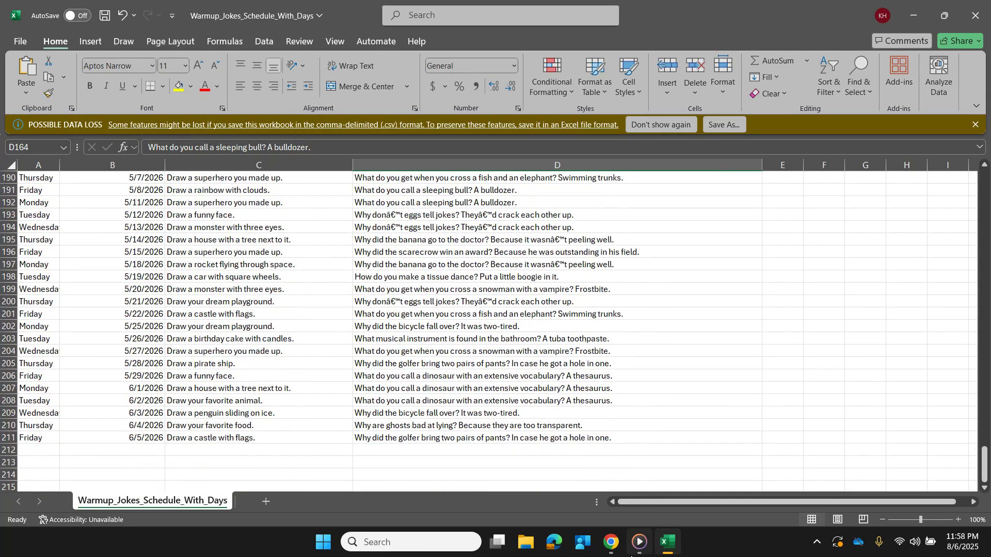
# - Switch to the ChatGPT conversation and send the request "can you use a new joke each day. there are some errors"
pyautogui.moveTo(635, 547)
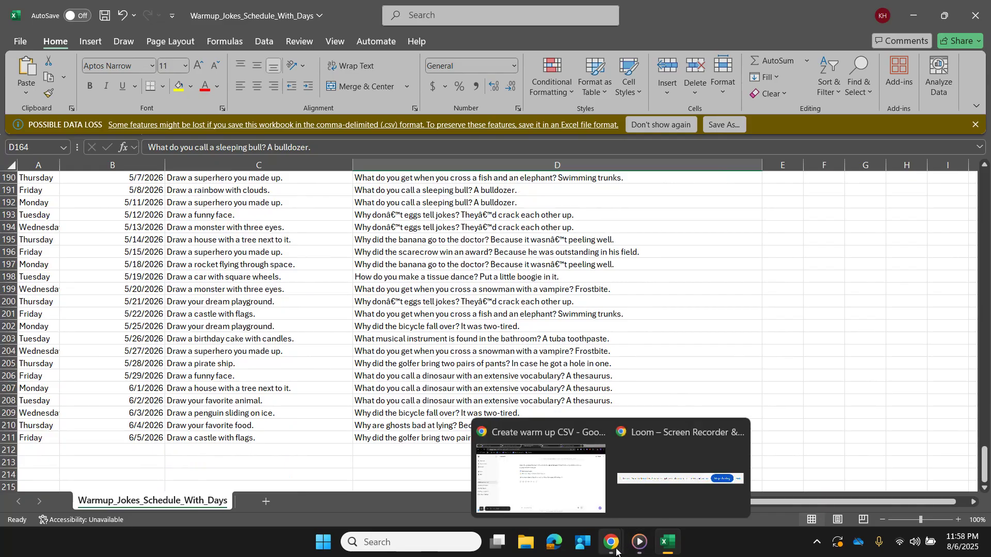
pyautogui.click(613, 547)
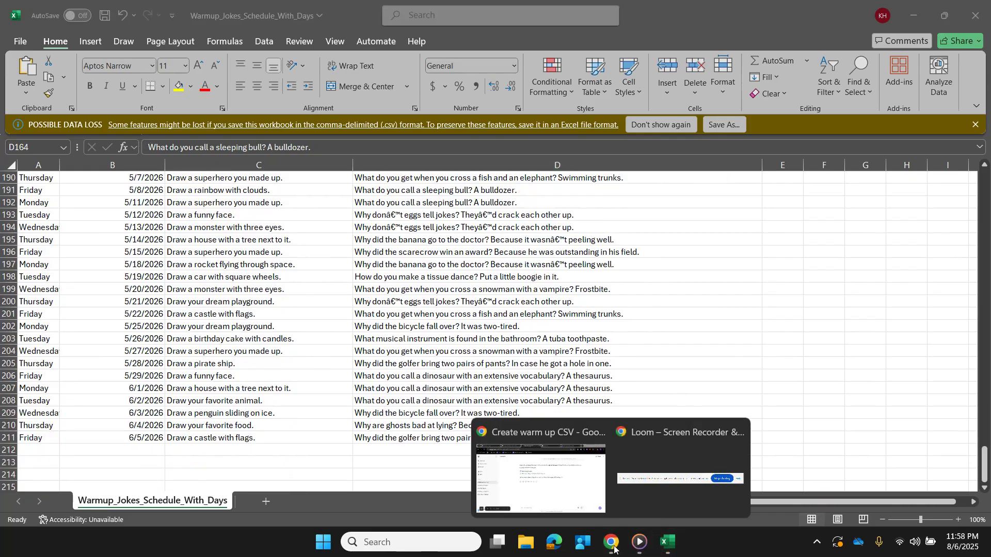
pyautogui.click(596, 512)
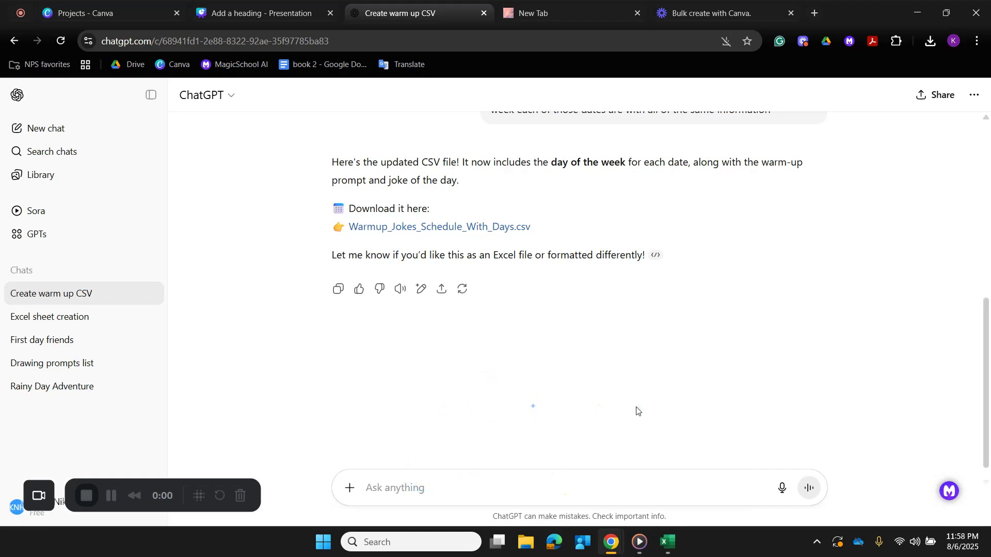
pyautogui.write('ca')
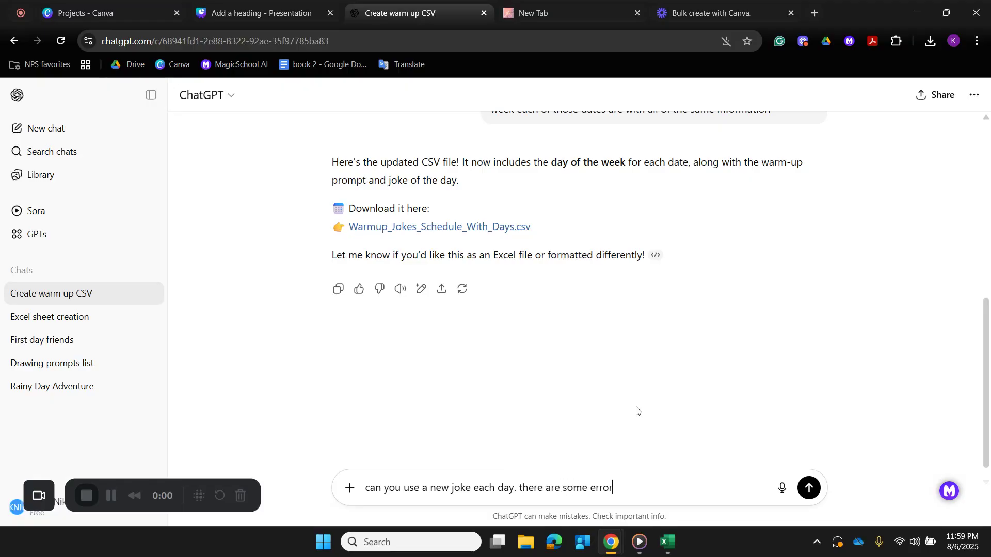
pyautogui.press('Return')
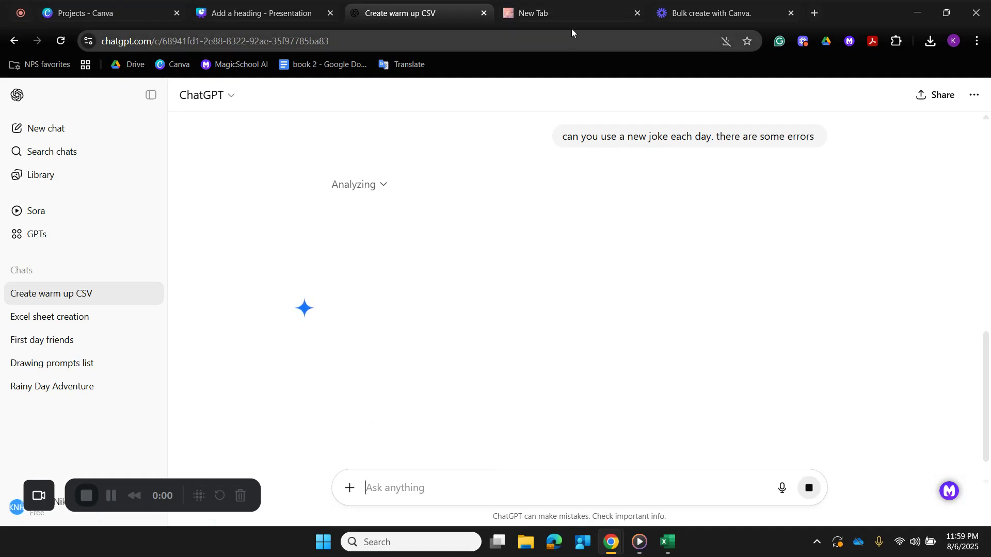
# - Switch to the koala slide presentation in Canva and minimize the Excel schedule window
pyautogui.click(686, 10)
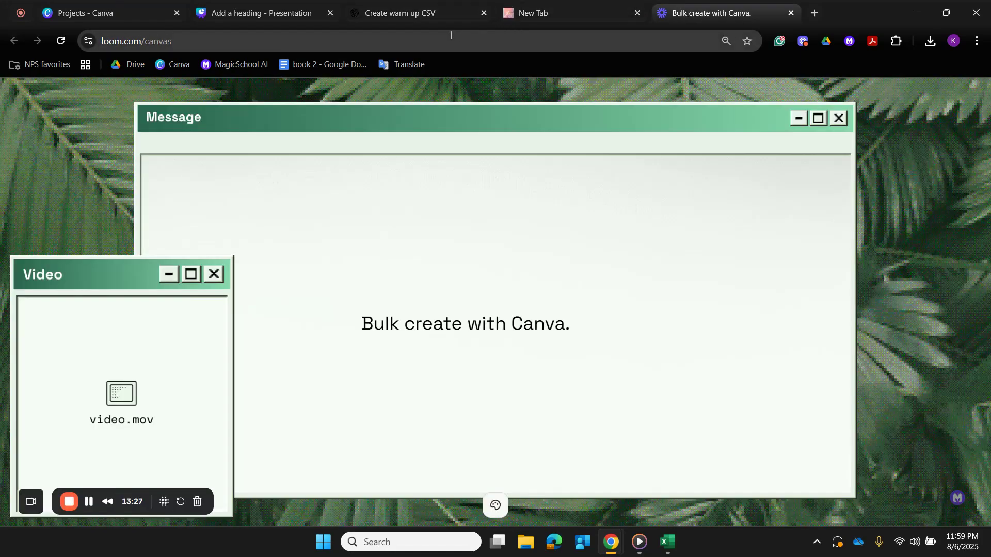
pyautogui.click(428, 17)
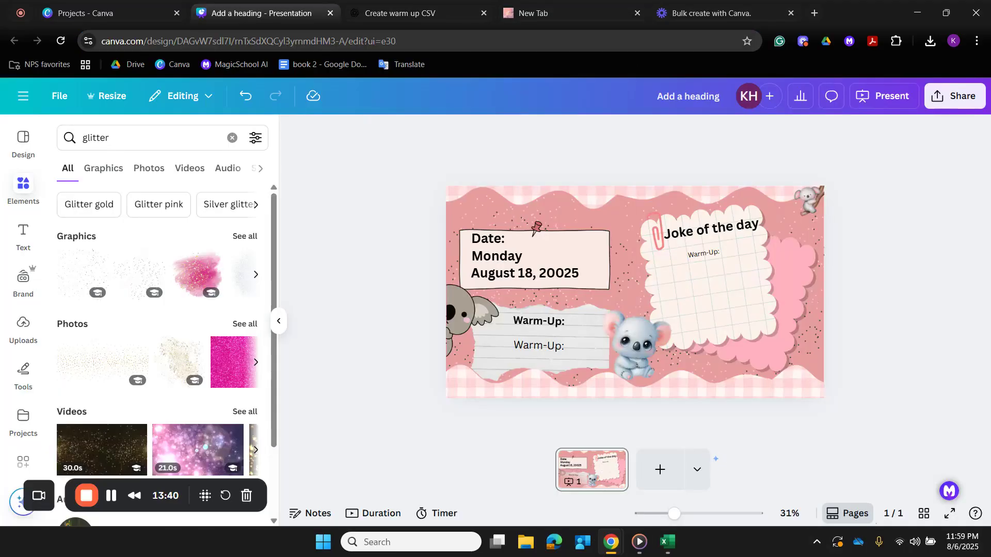
pyautogui.click(671, 548)
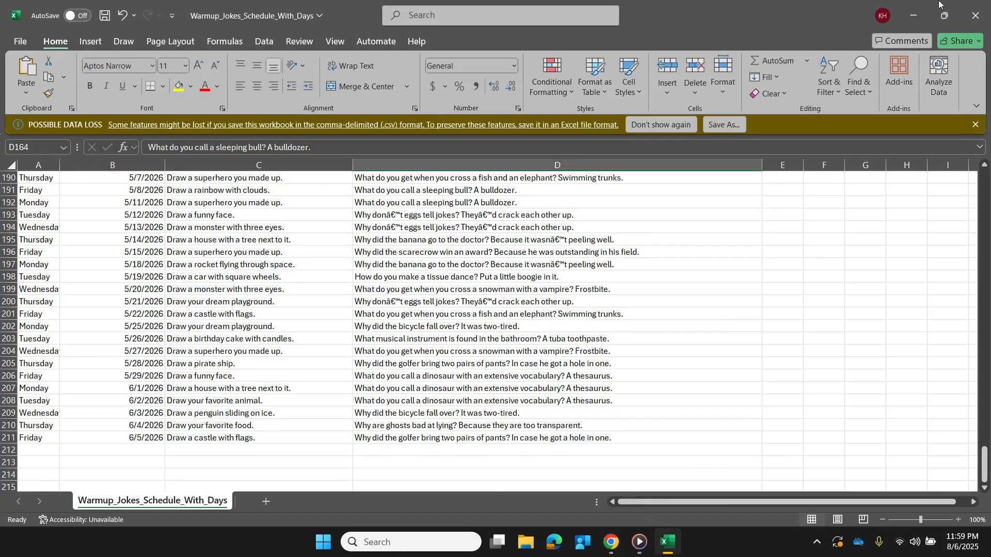
pyautogui.click(913, 14)
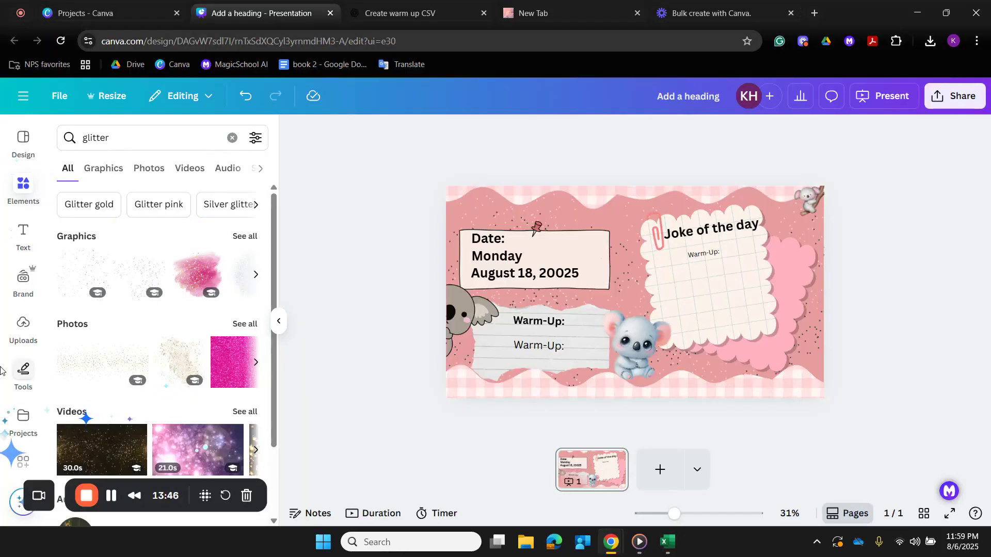
# - Search the Canva apps for "bulk" and open the Bulk create app
pyautogui.click(23, 330)
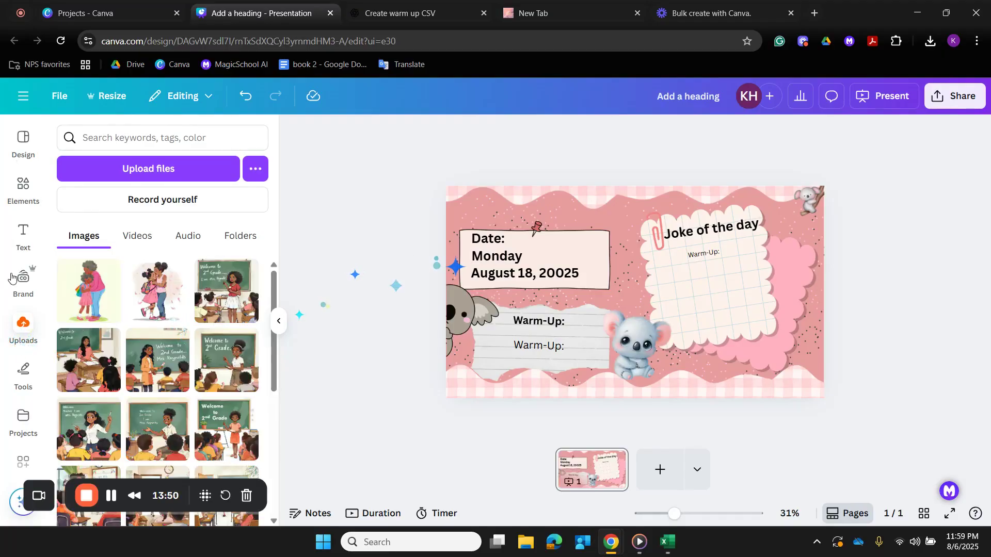
pyautogui.click(20, 454)
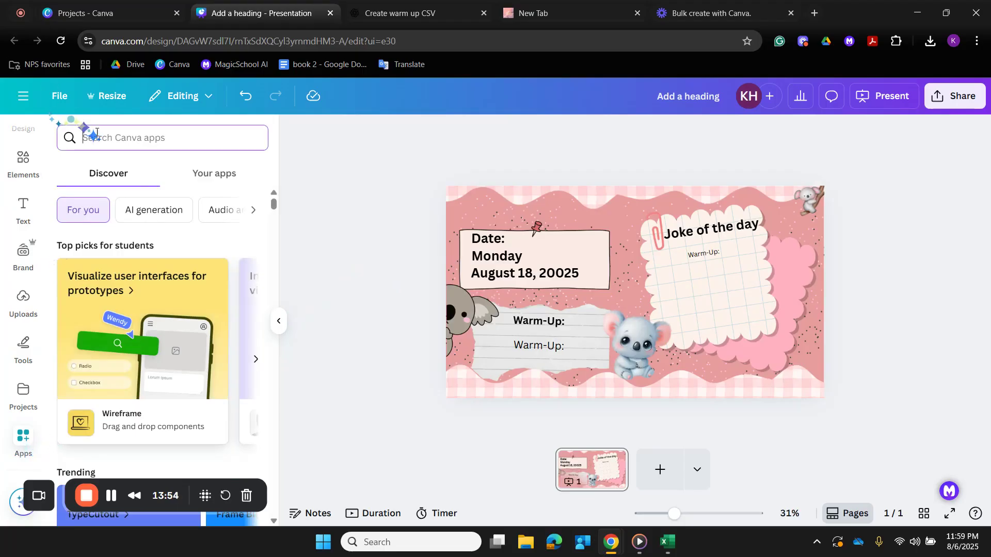
pyautogui.write('bulk')
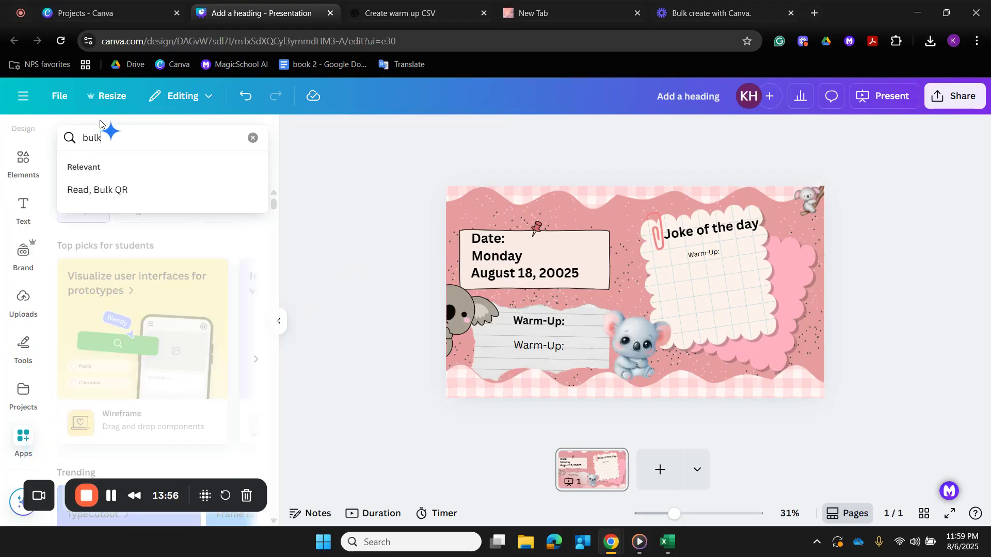
pyautogui.press('Return')
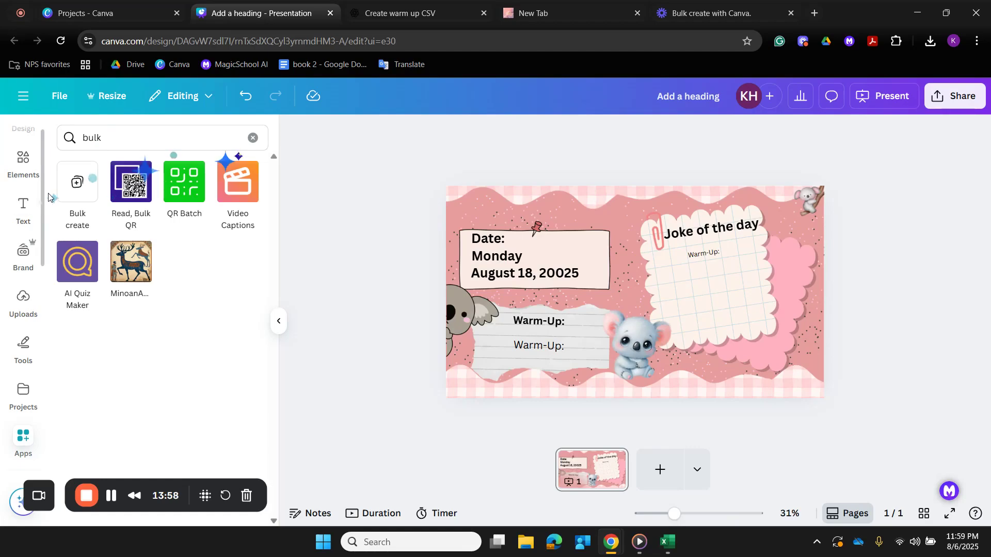
pyautogui.click(77, 186)
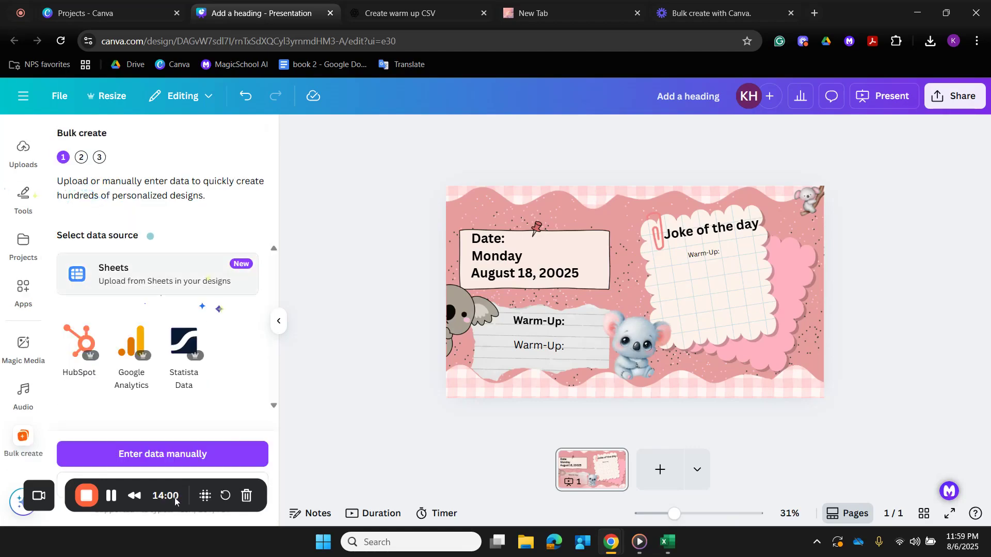
# - Upload Warmup_Jokes_Schedule_With_Days from the Downloads folder as the Bulk create data source
pyautogui.moveTo(175, 508); pyautogui.dragTo(553, 465)
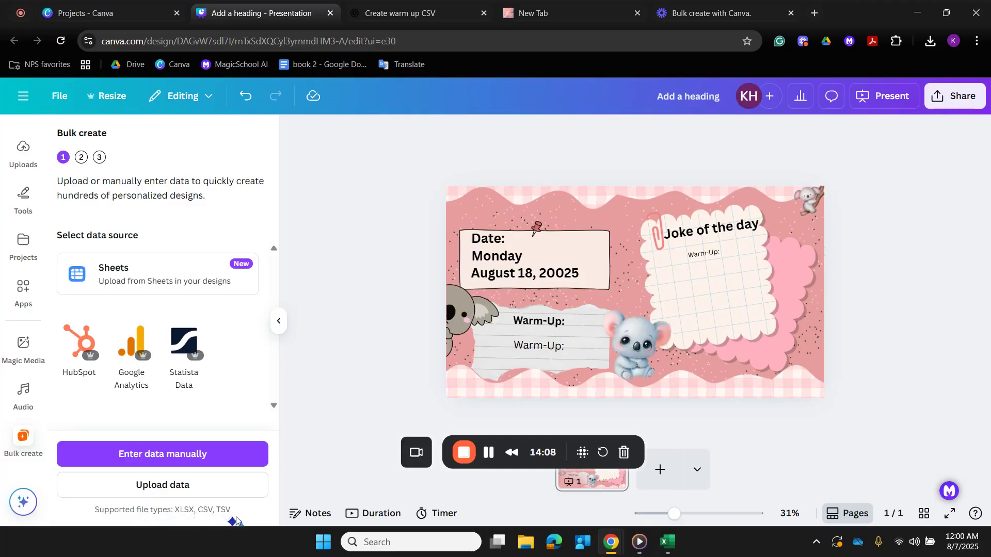
pyautogui.click(190, 495)
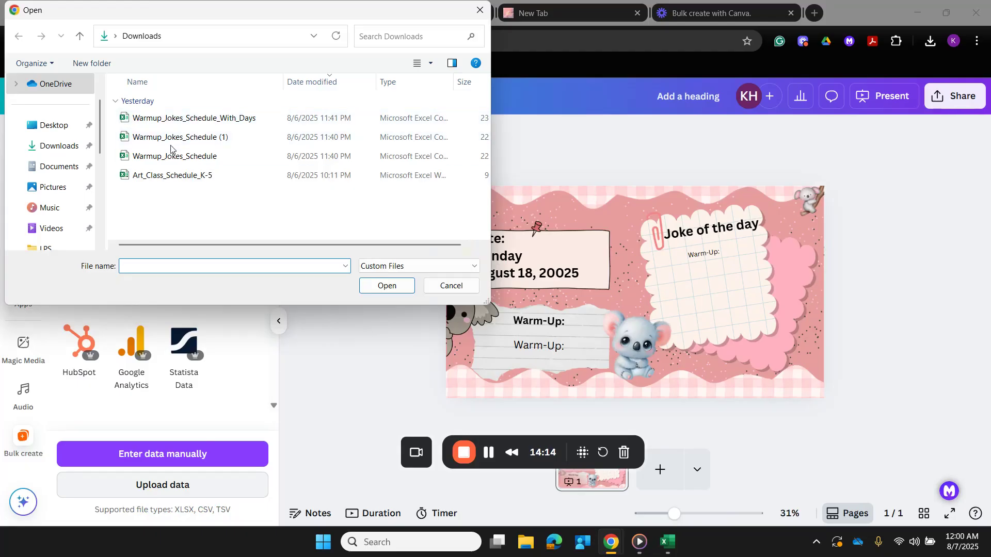
pyautogui.click(62, 146)
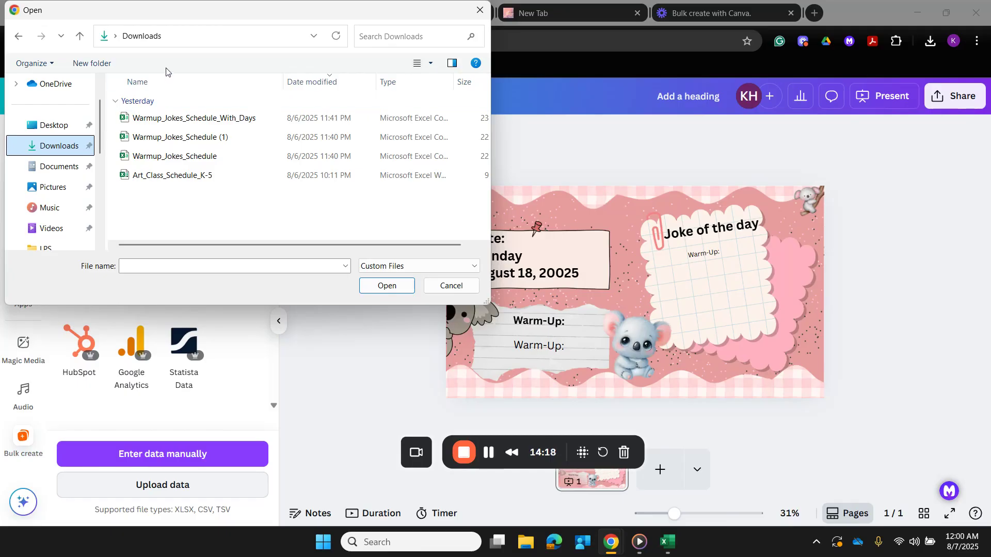
pyautogui.click(216, 120)
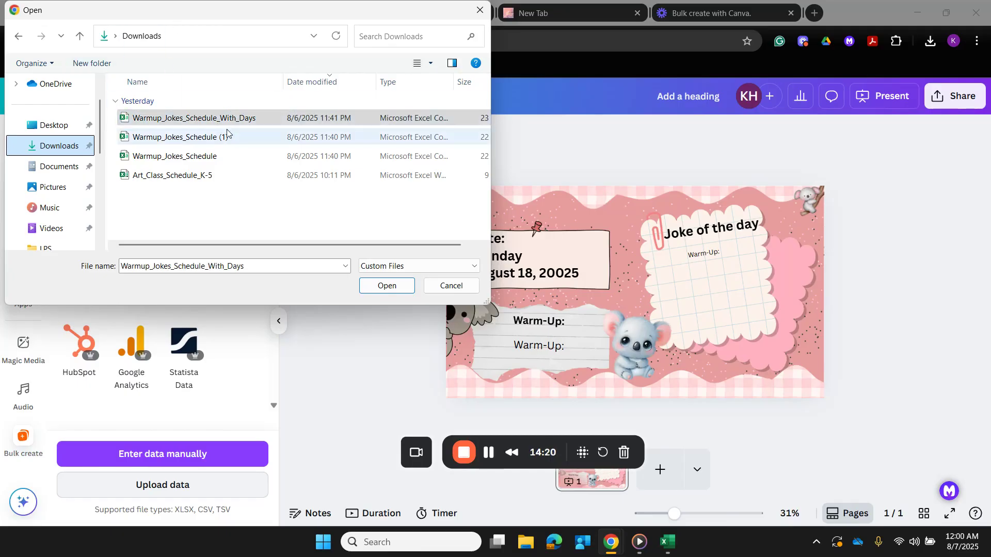
pyautogui.click(384, 290)
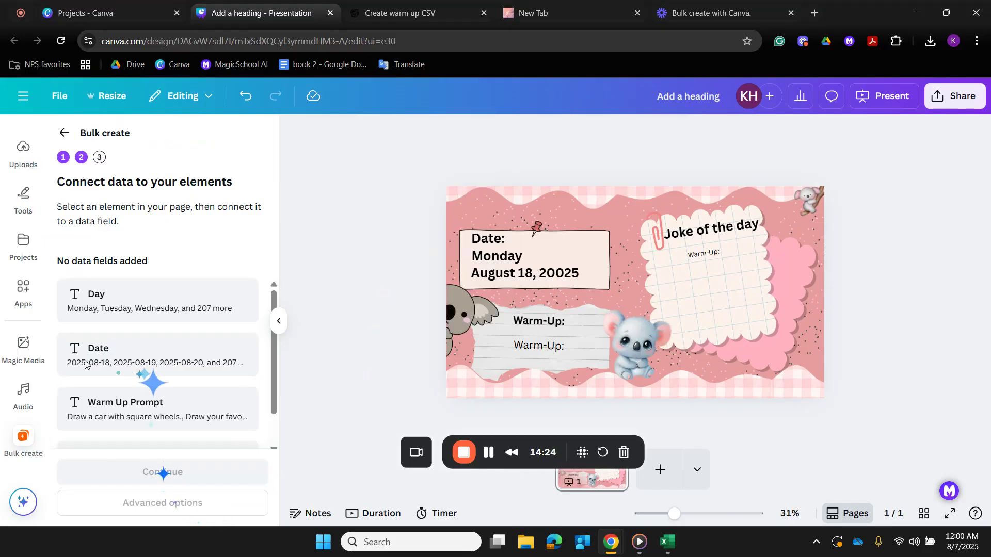
pyautogui.scroll(-1, 197, 338)
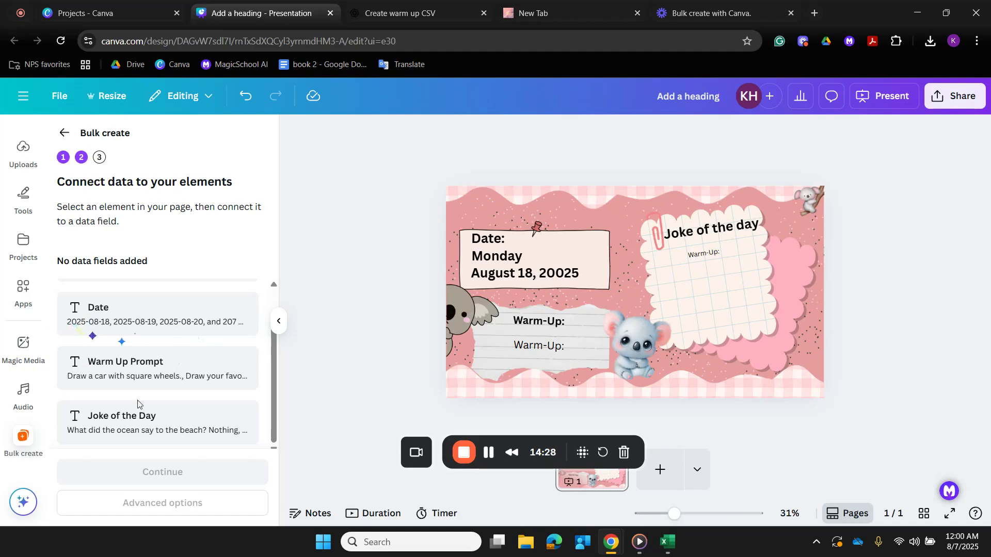
pyautogui.scroll(1, 149, 397)
pyautogui.scroll(-1, 152, 371)
pyautogui.scroll(1, 131, 423)
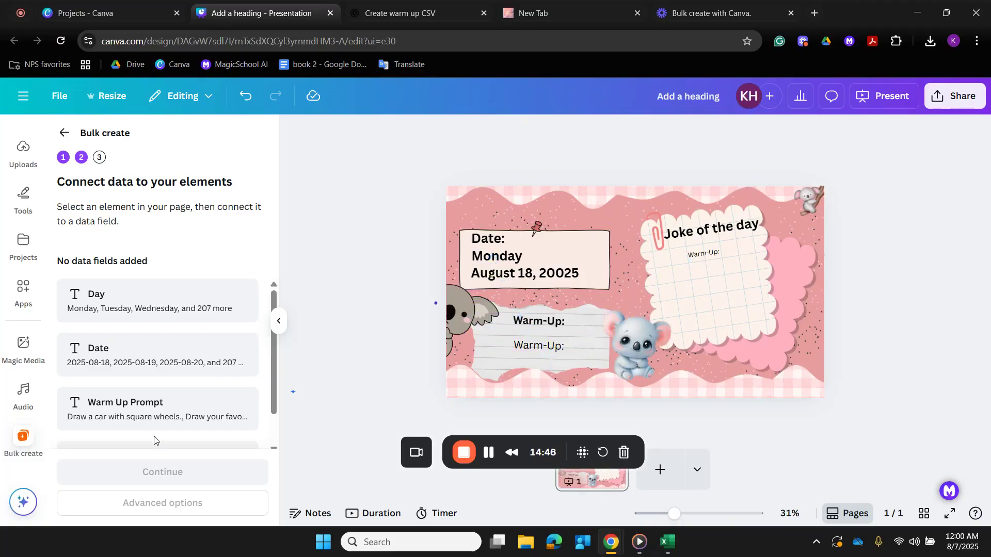
pyautogui.scroll(-2, 160, 442)
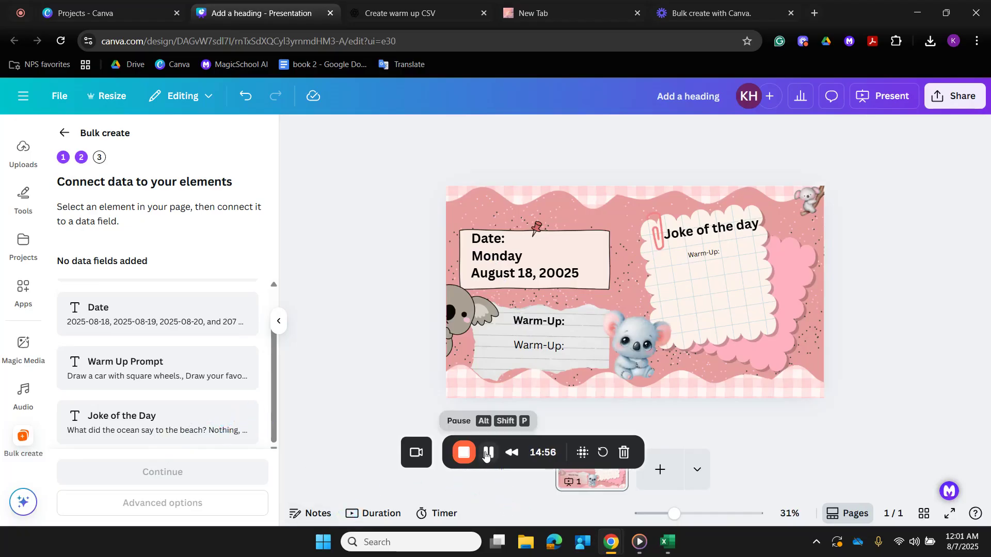
pyautogui.click(514, 242)
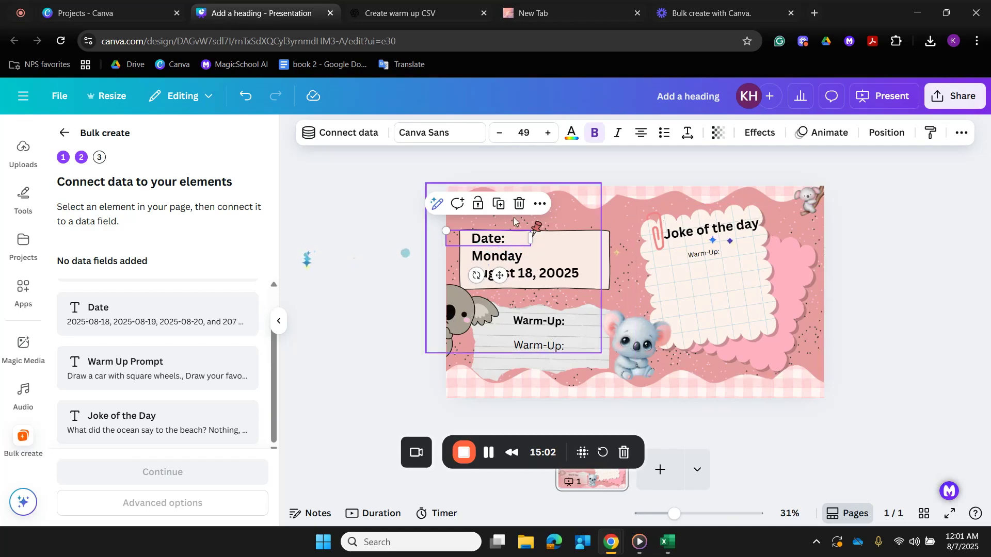
pyautogui.click(540, 204)
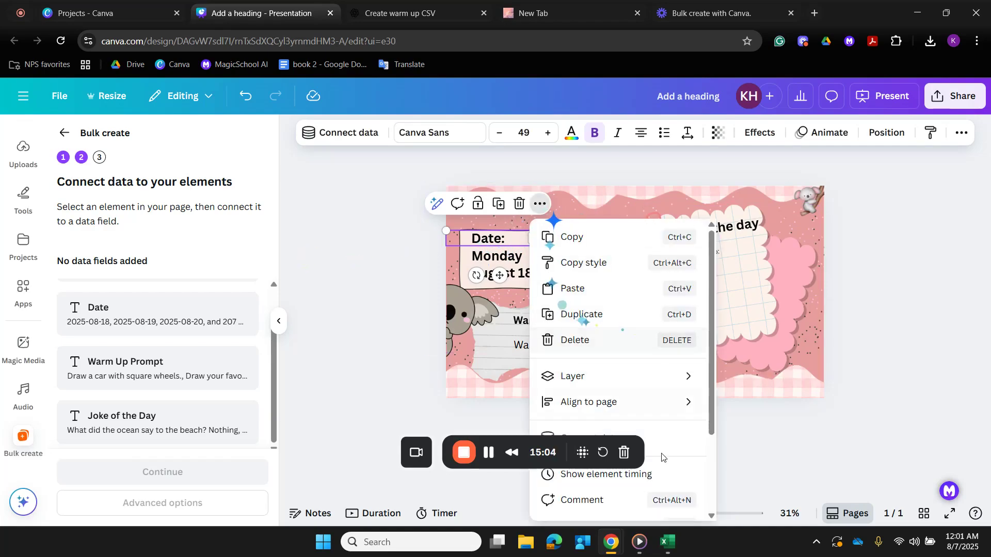
pyautogui.moveTo(566, 460); pyautogui.dragTo(389, 128)
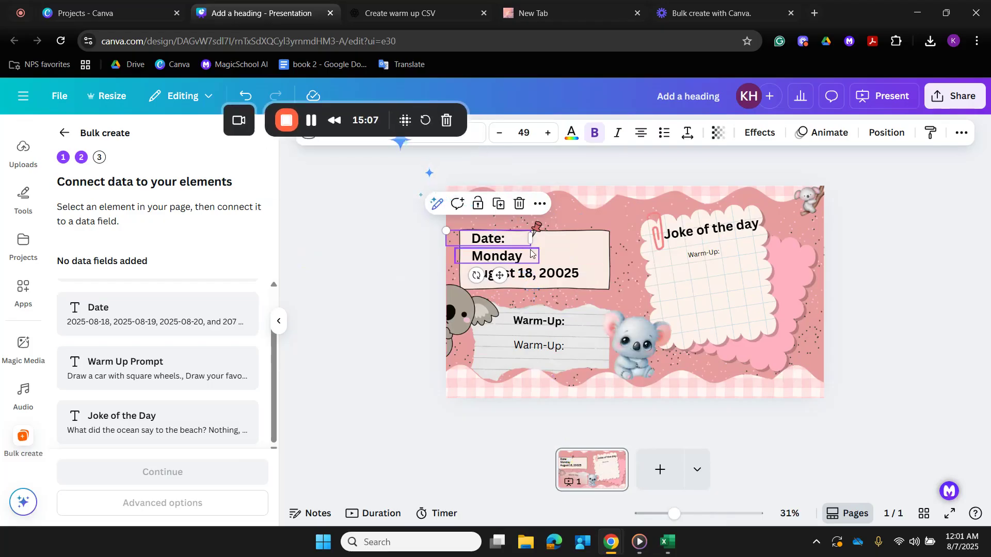
pyautogui.click(540, 204)
pyautogui.click(593, 445)
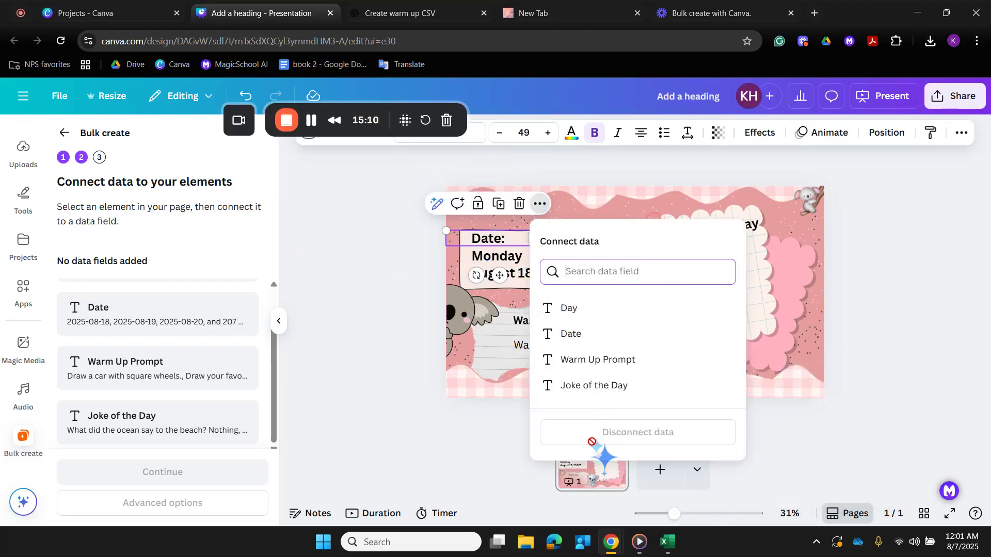
pyautogui.click(598, 309)
# - Connect the "Monday" text box on the slide to the Day data field
pyautogui.click(508, 265)
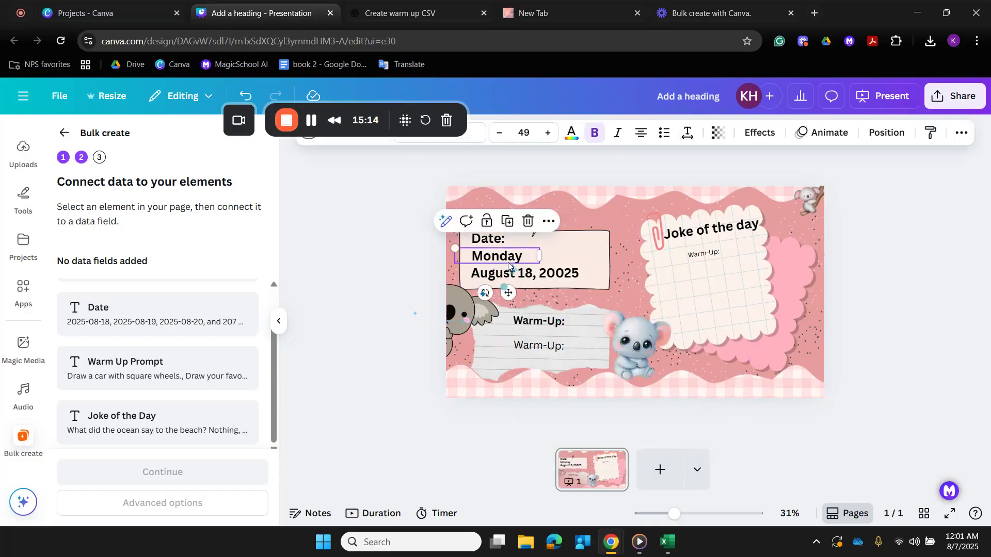
pyautogui.click(546, 220)
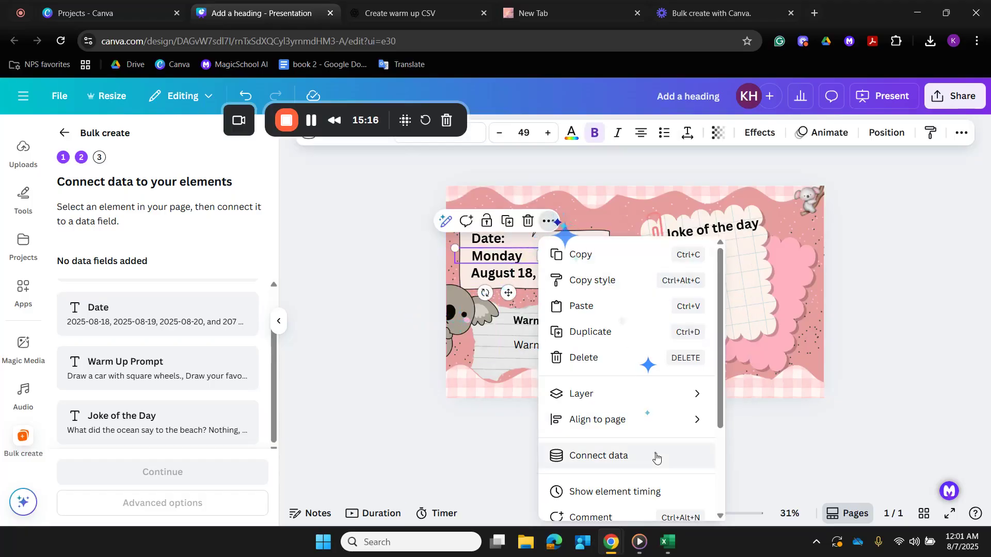
pyautogui.scroll(-3, 656, 457)
pyautogui.click(627, 329)
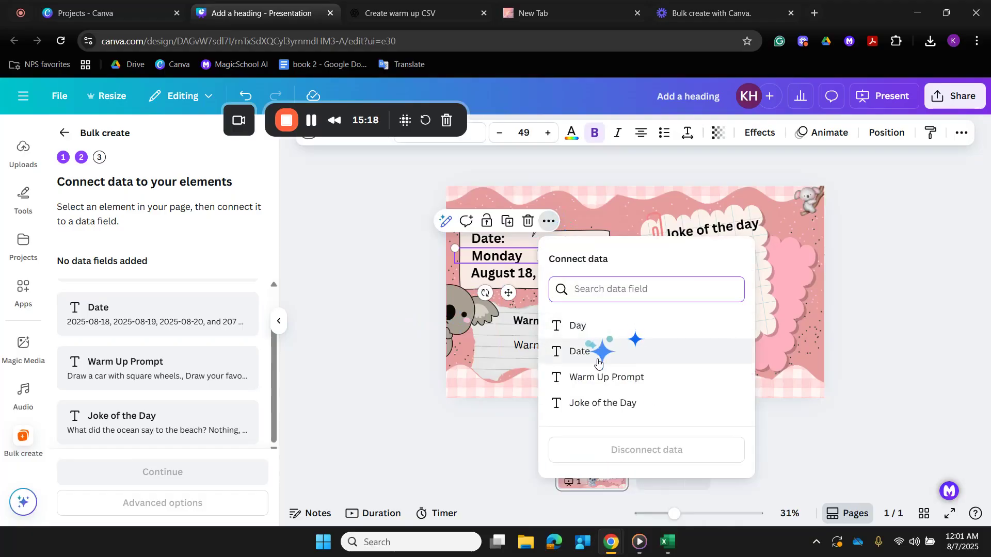
pyautogui.click(592, 330)
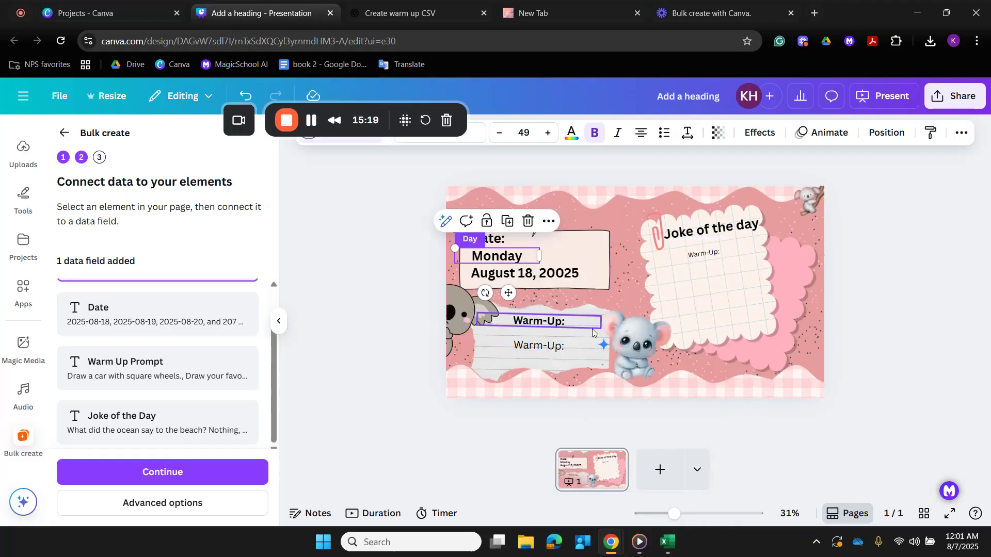
# - Connect the "August 18, 20025" text box to the Date data field
pyautogui.click(567, 275)
pyautogui.click(576, 240)
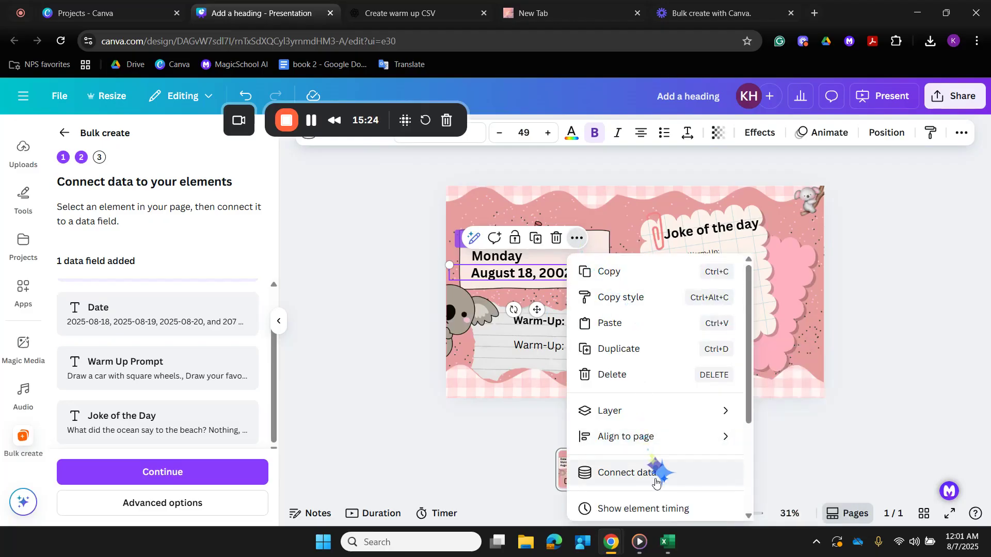
pyautogui.click(655, 471)
# - Connect the text box beneath the bold Warm-Up heading to the Warm Up Prompt data field
pyautogui.click(588, 312)
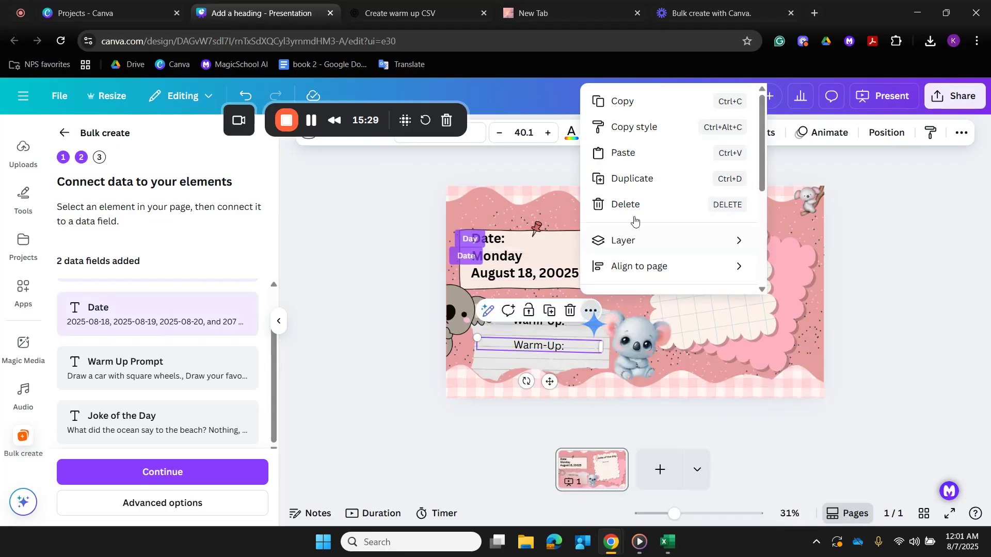
pyautogui.scroll(-3, 634, 220)
pyautogui.click(642, 171)
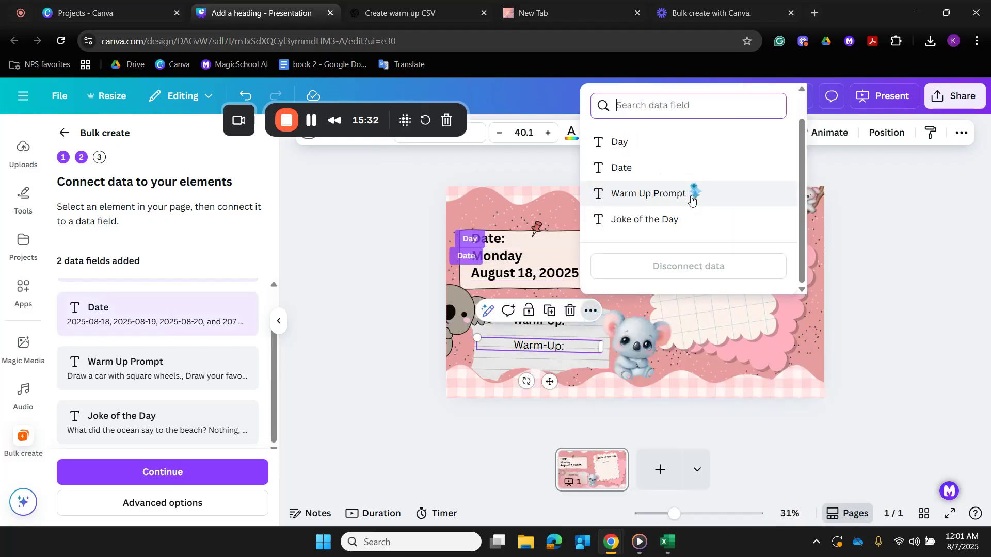
pyautogui.click(692, 199)
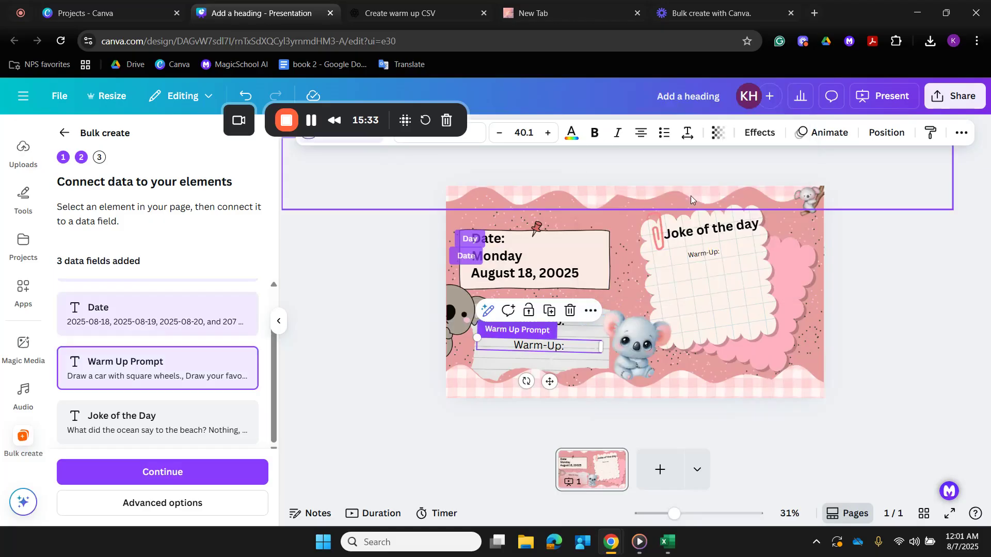
# - Connect the small text box beneath the "Joke of the day" heading to the Joke of the Day data field
pyautogui.click(702, 254)
pyautogui.click(755, 213)
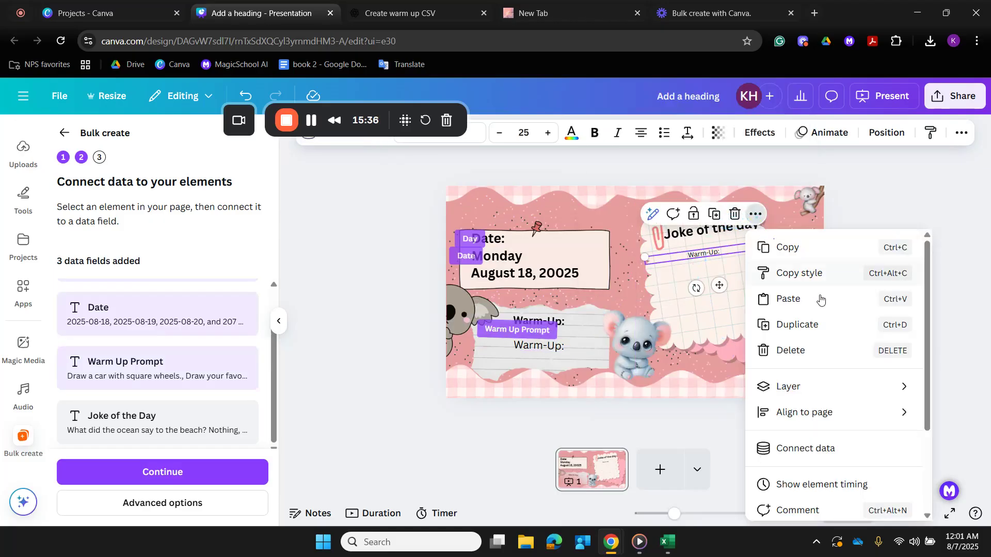
pyautogui.click(826, 447)
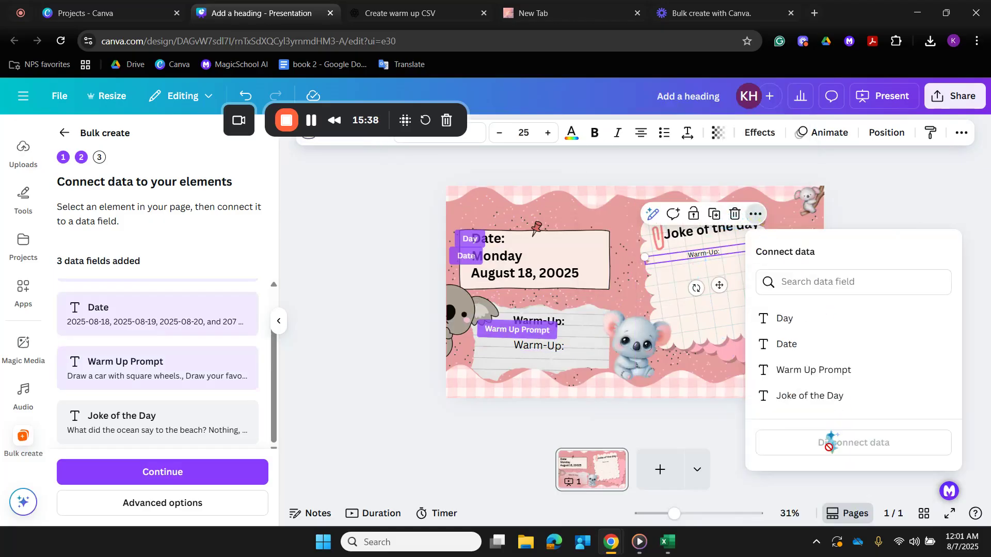
pyautogui.click(800, 397)
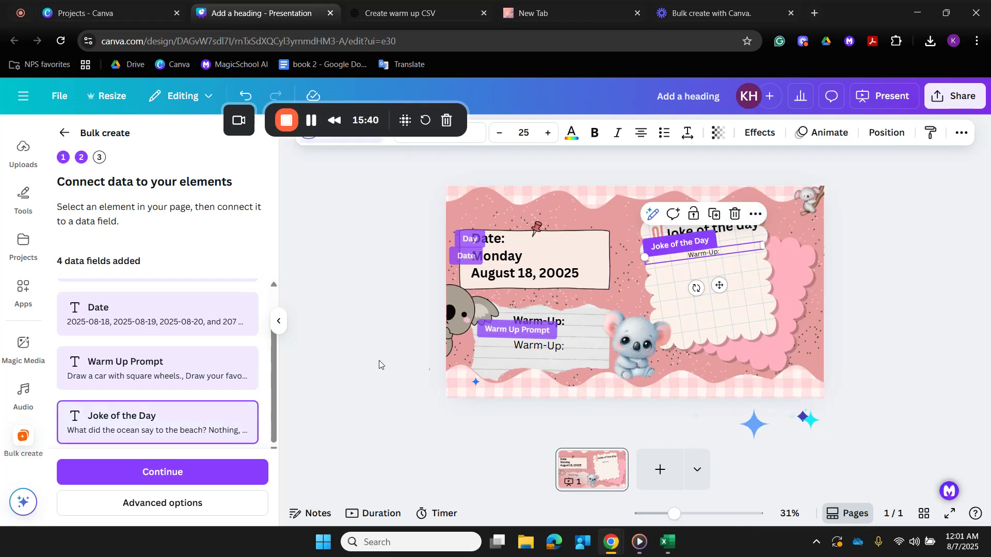
# - Continue to applying the connected data and generate all 210 designs with every row selected
pyautogui.scroll(1, 243, 384)
pyautogui.scroll(-1, 243, 385)
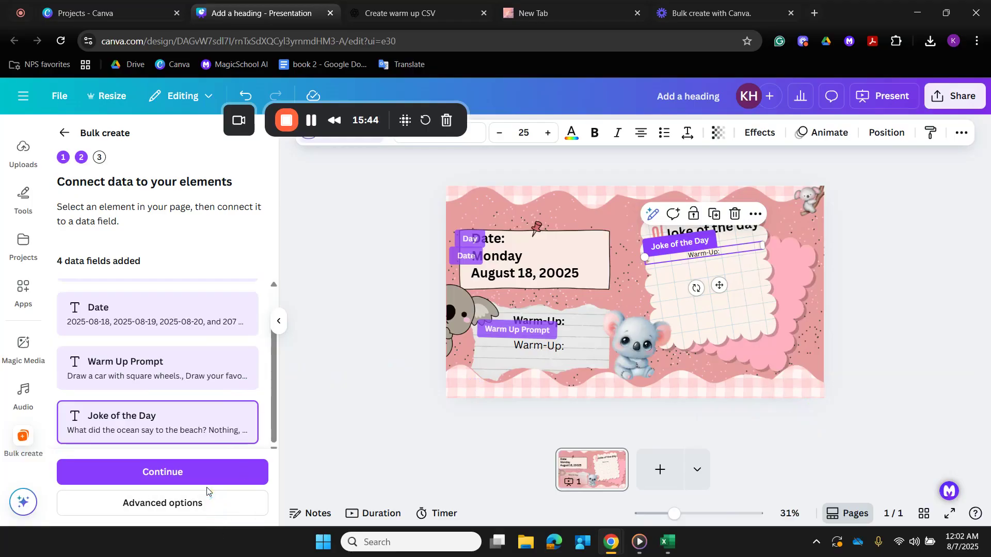
pyautogui.click(219, 483)
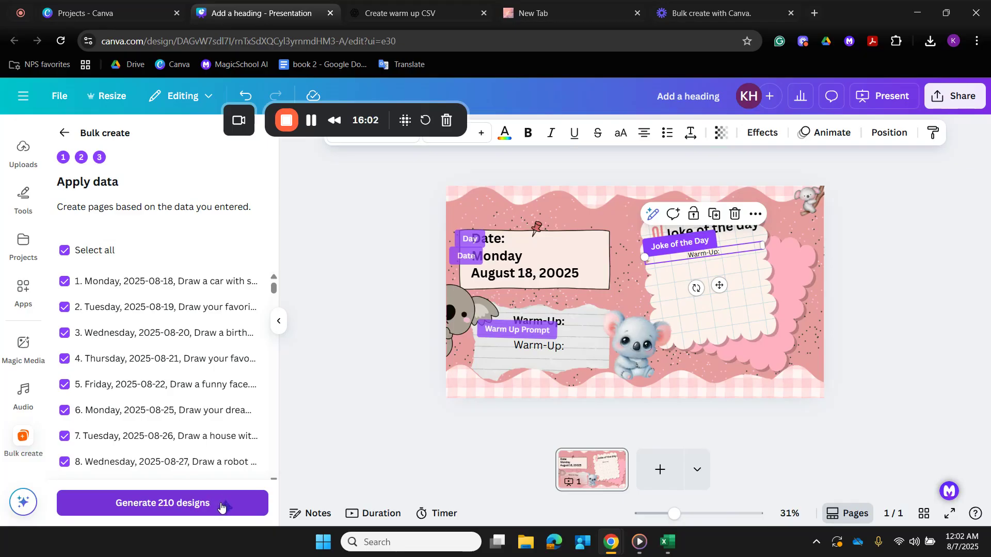
pyautogui.click(222, 508)
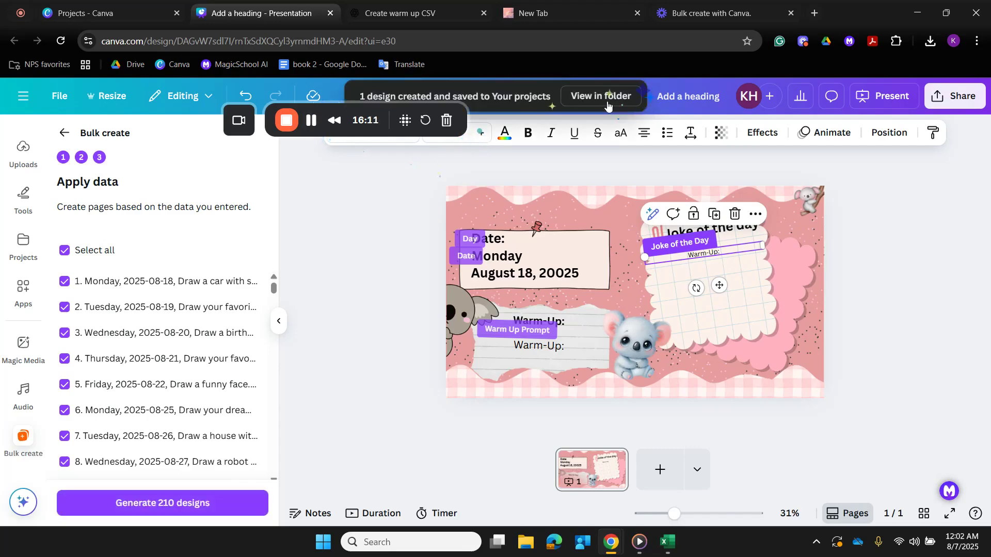
# - View the generated design's folder and look for it among the designs, folders and all items in Projects
pyautogui.click(608, 101)
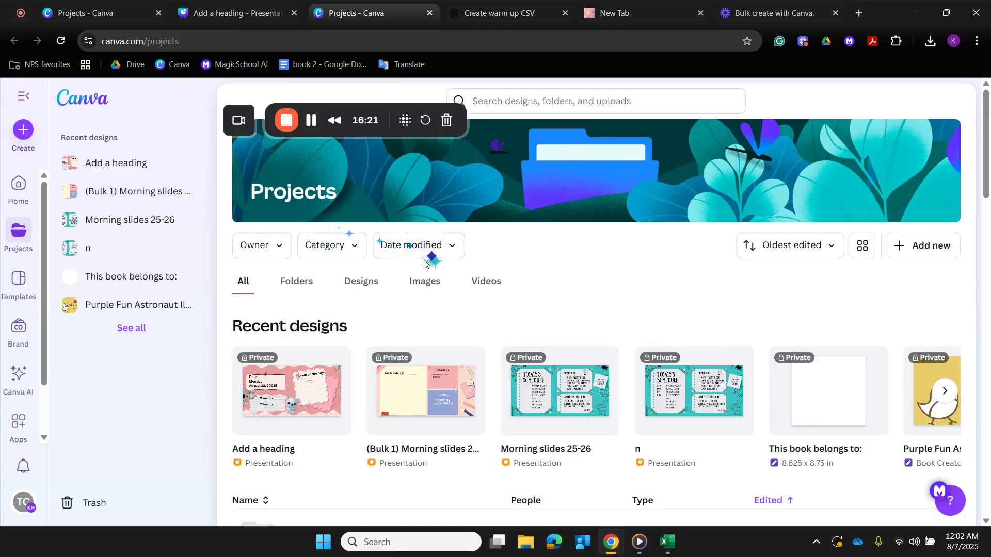
pyautogui.scroll(-2, 521, 341)
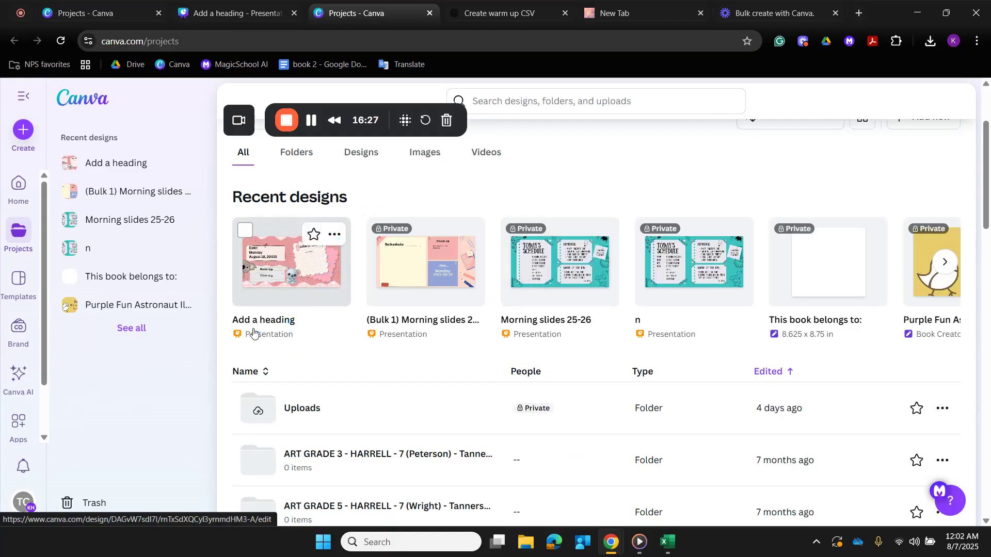
pyautogui.click(361, 151)
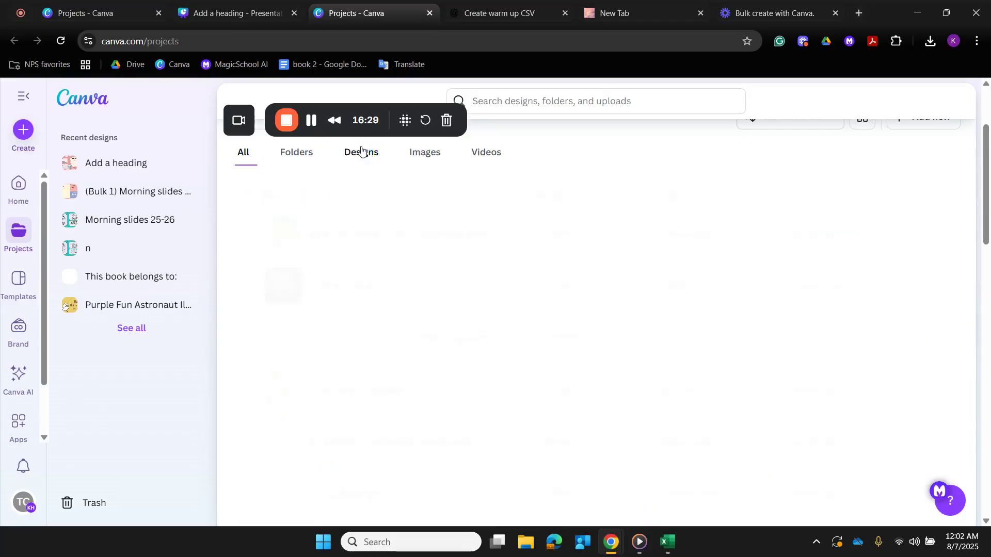
pyautogui.click(278, 160)
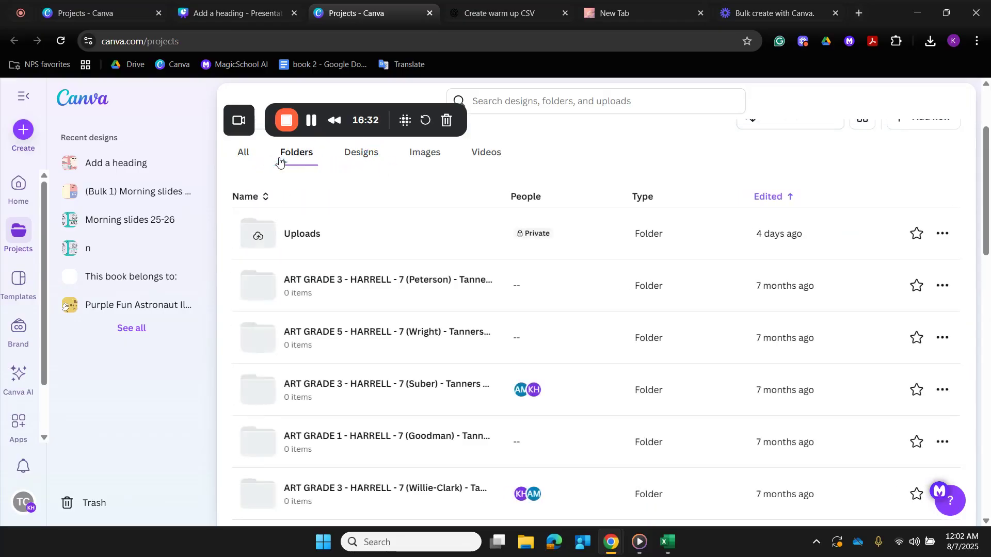
pyautogui.click(248, 156)
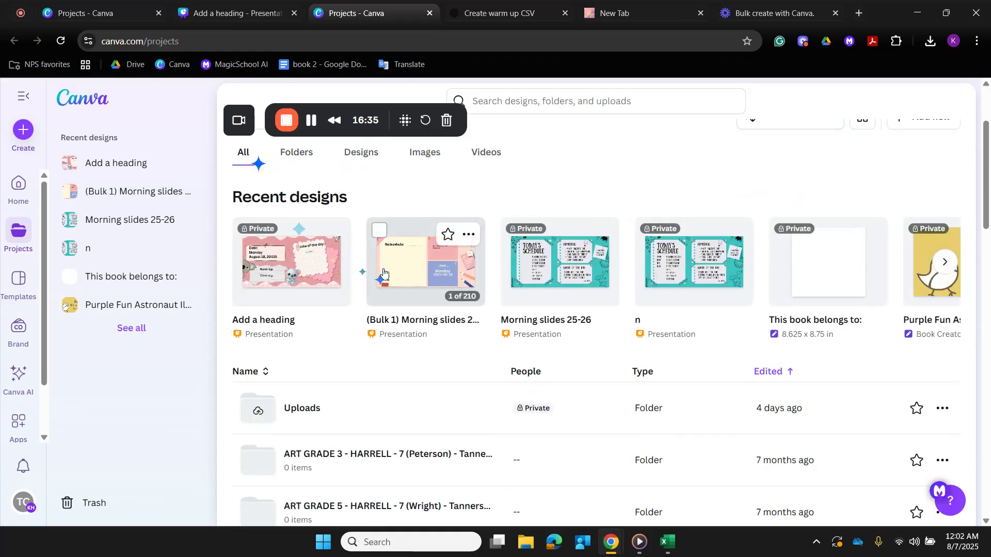
pyautogui.scroll(-15, 383, 273)
pyautogui.scroll(-5, 382, 268)
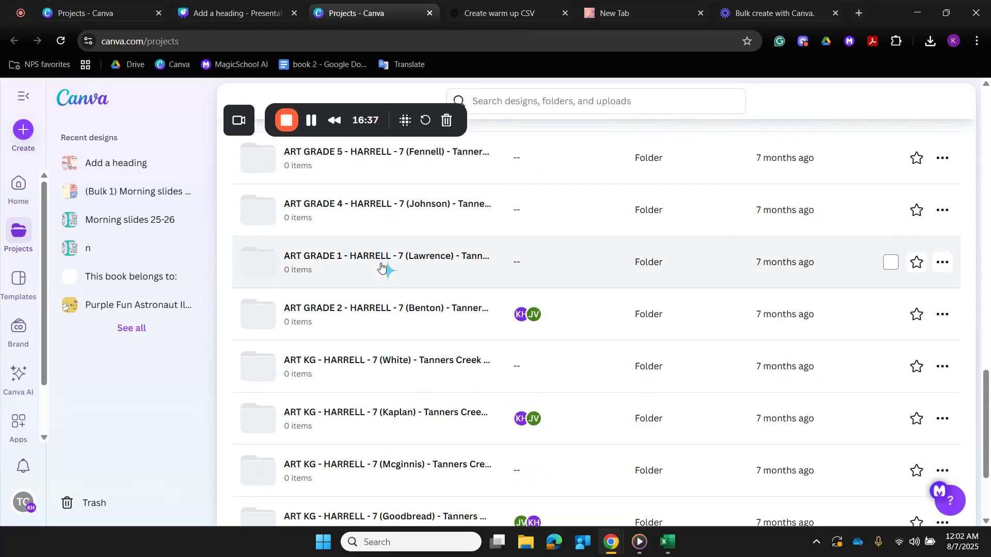
pyautogui.scroll(20, 381, 265)
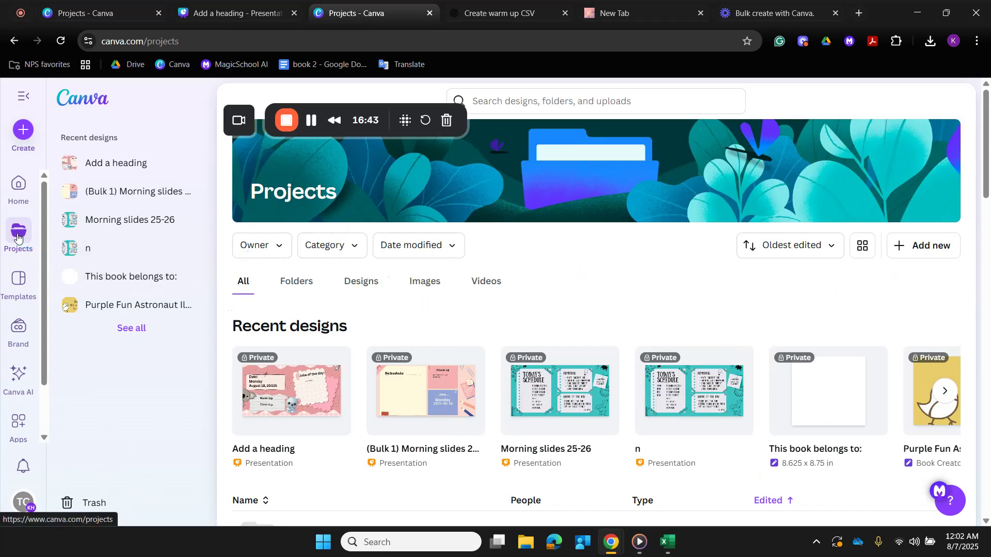
# - Check the recent designs on the home page, and open the "Add a heading" presentation from Projects
pyautogui.click(18, 199)
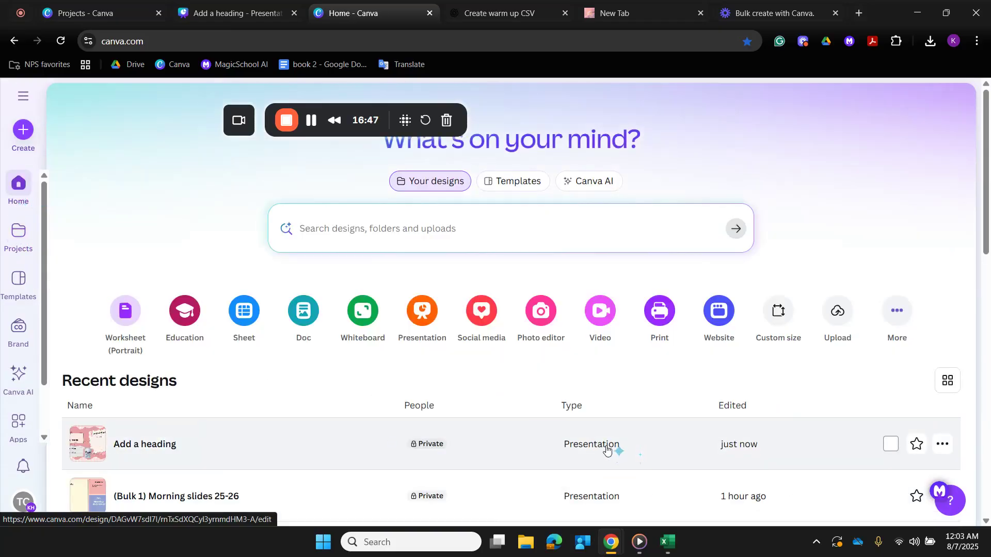
pyautogui.scroll(-4, 606, 450)
pyautogui.click(14, 231)
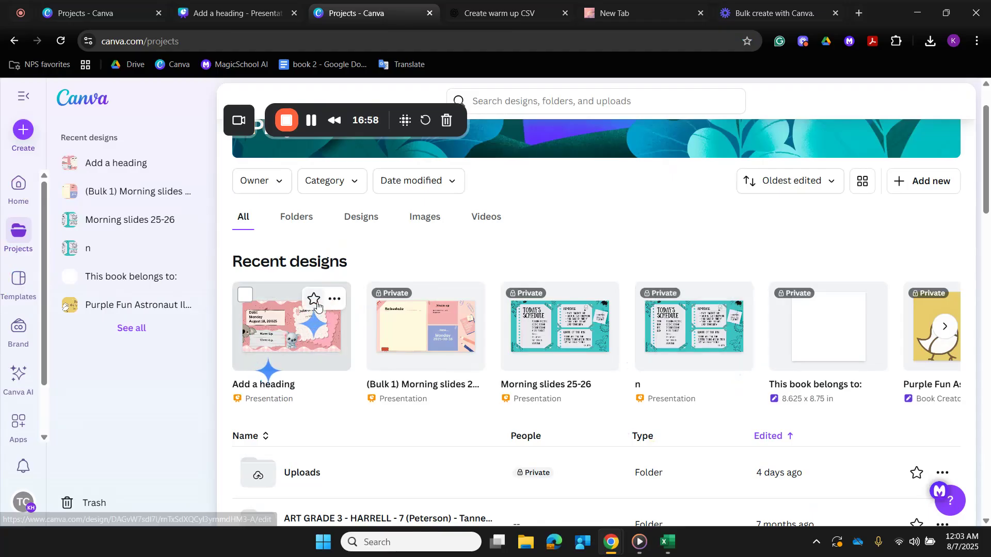
pyautogui.click(334, 301)
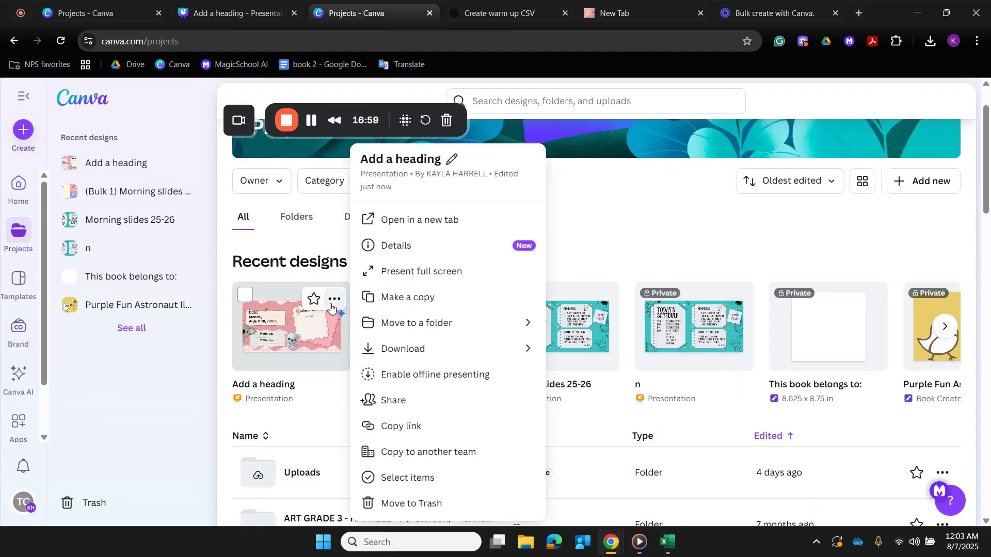
pyautogui.click(297, 333)
pyautogui.click(292, 334)
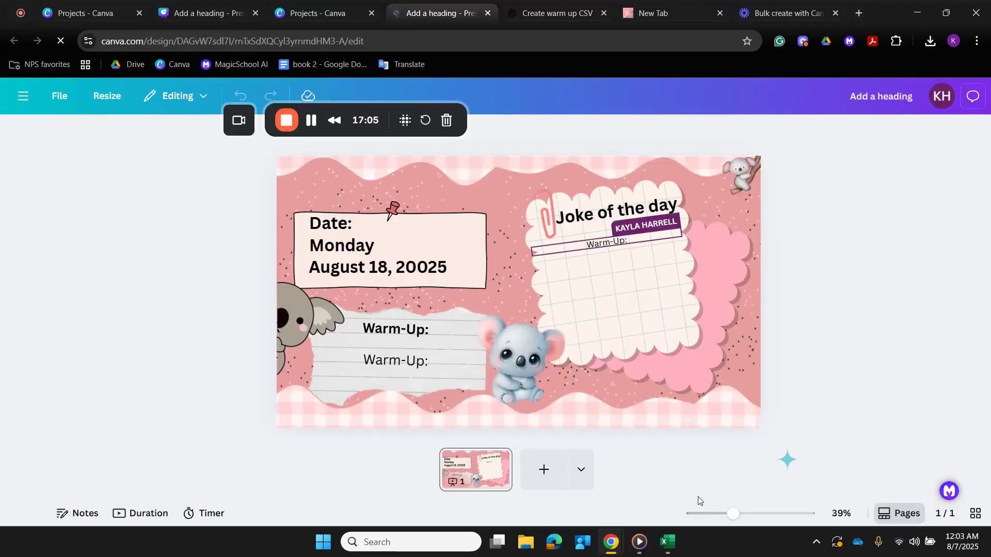
# - Close the duplicate presentation and the extra Projects tab, and go from the original koala presentation to the Canva home page
pyautogui.click(488, 13)
pyautogui.click(370, 14)
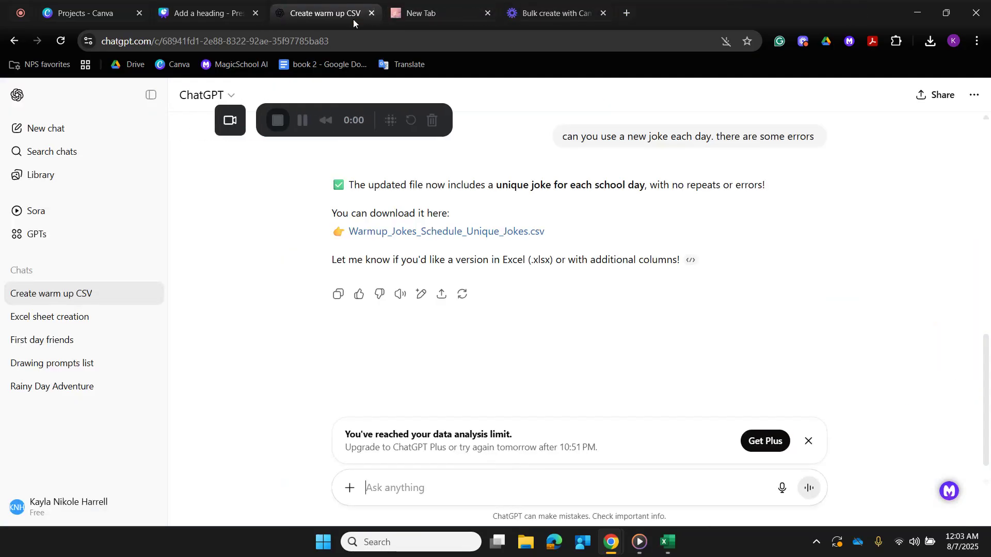
pyautogui.click(218, 15)
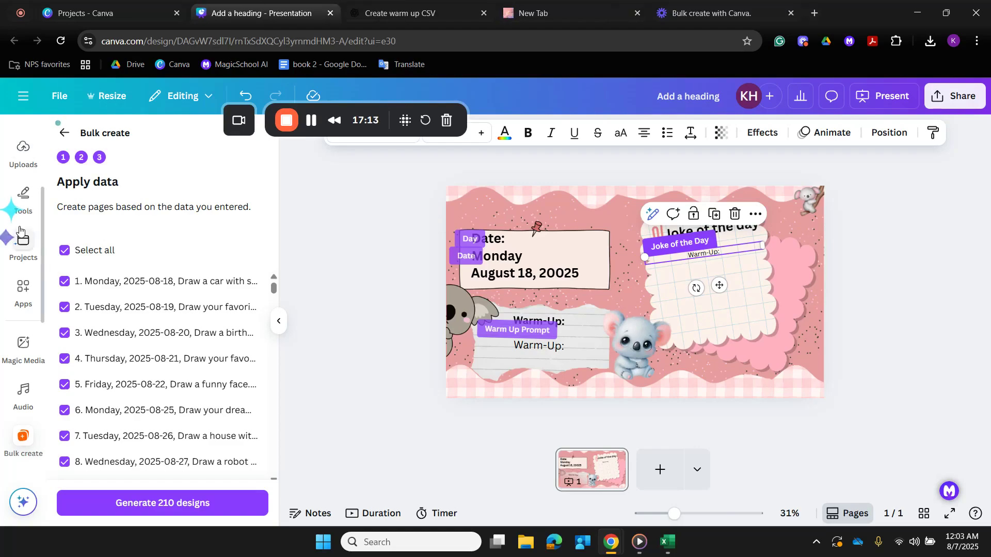
pyautogui.click(23, 96)
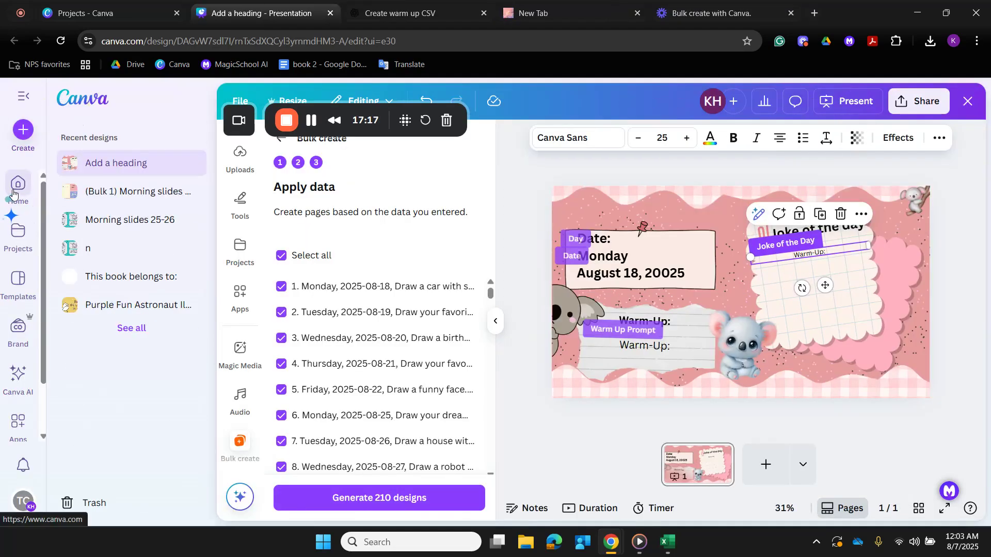
pyautogui.click(14, 195)
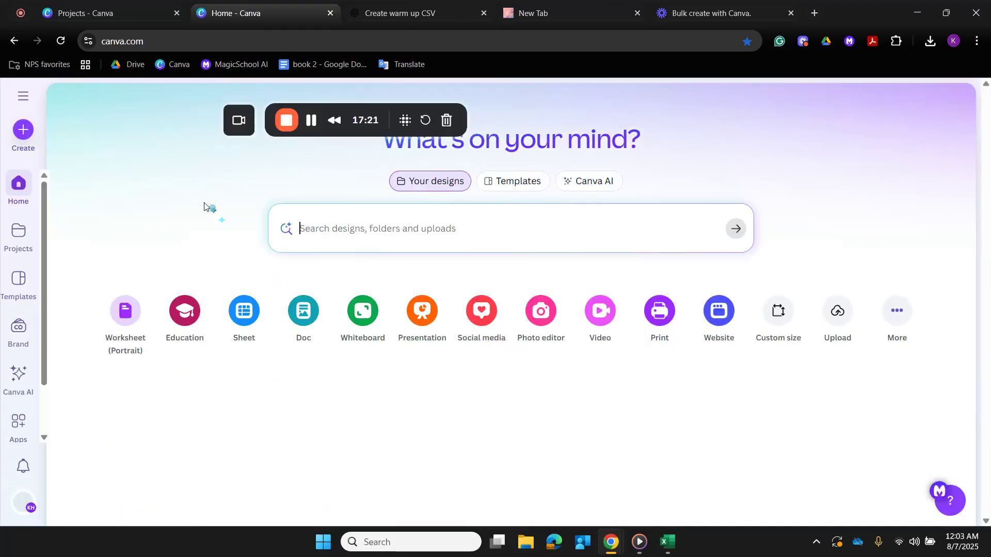
# - Display the recent designs on the home page as a thumbnail grid and look through them for the bulk-created slides
pyautogui.scroll(-3, 205, 206)
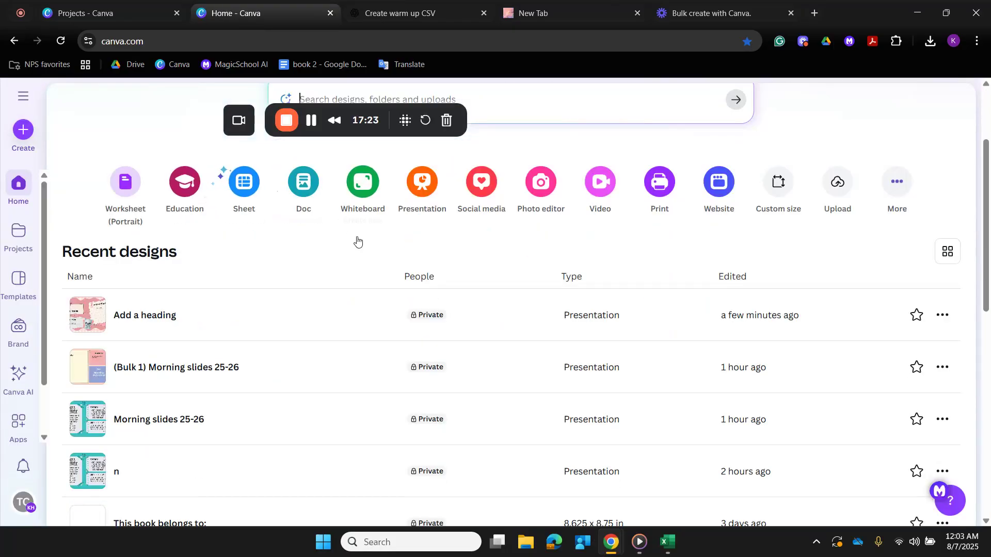
pyautogui.click(944, 254)
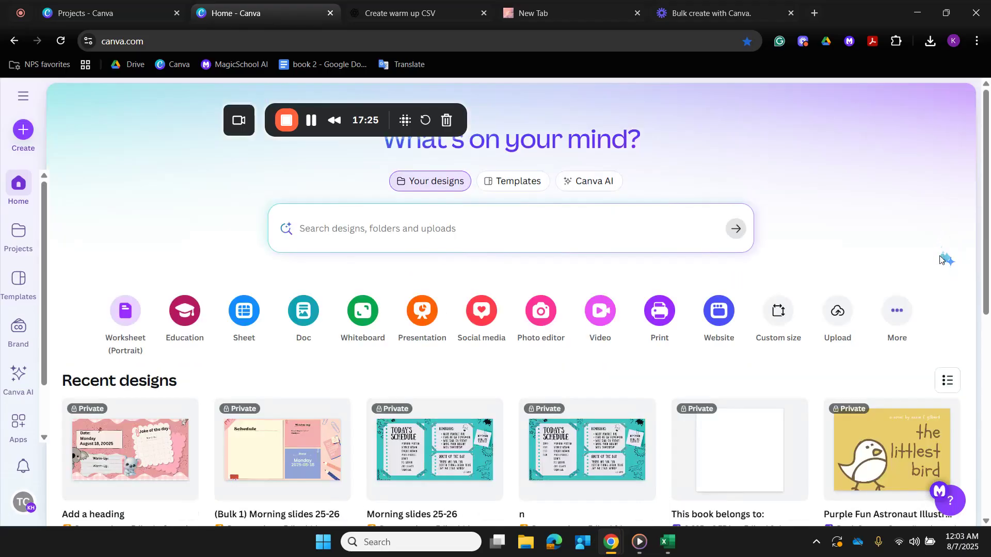
pyautogui.scroll(-3, 940, 259)
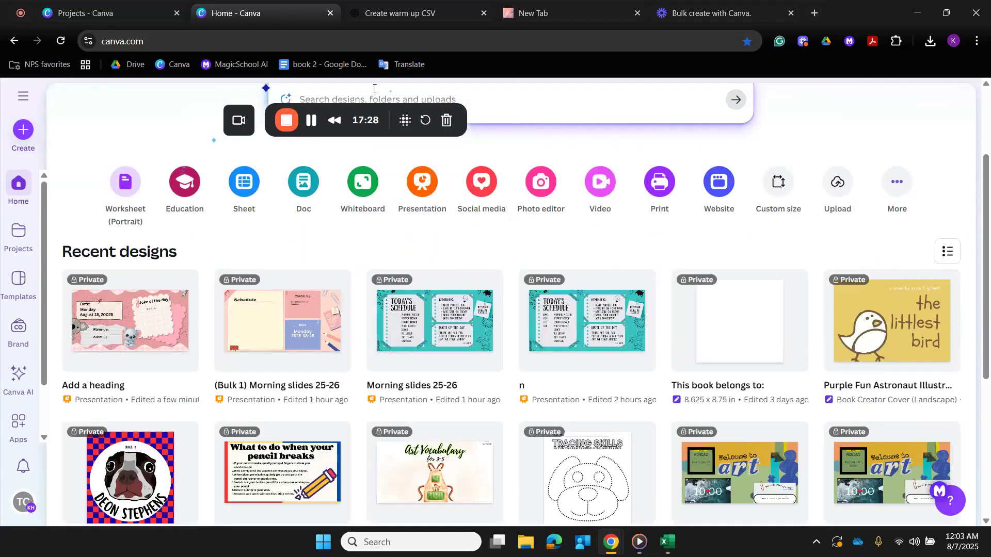
# - Search your designs for "bulk" and open the "(Bulk 1) Add a heading" presentation
pyautogui.click(375, 94)
pyautogui.write('bulk')
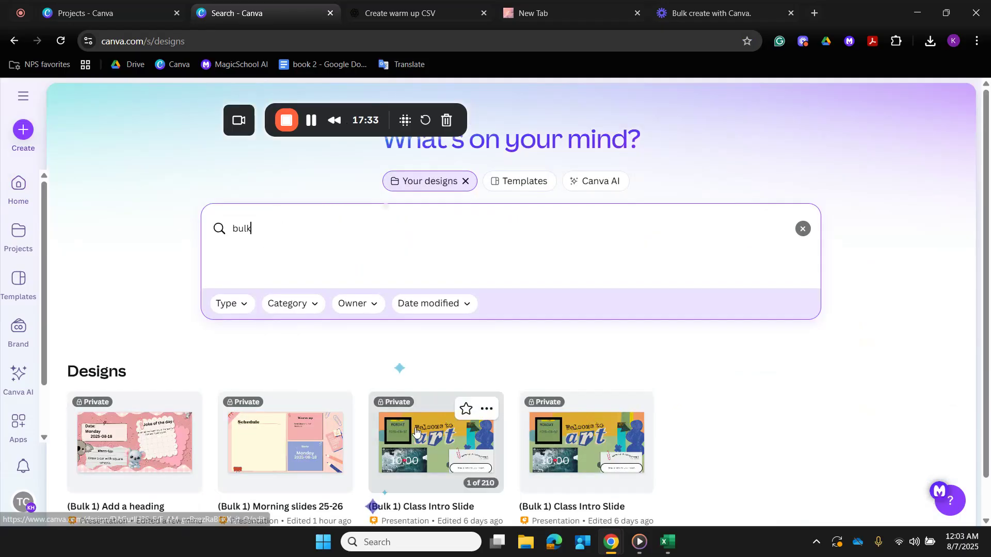
pyautogui.scroll(-1, 433, 295)
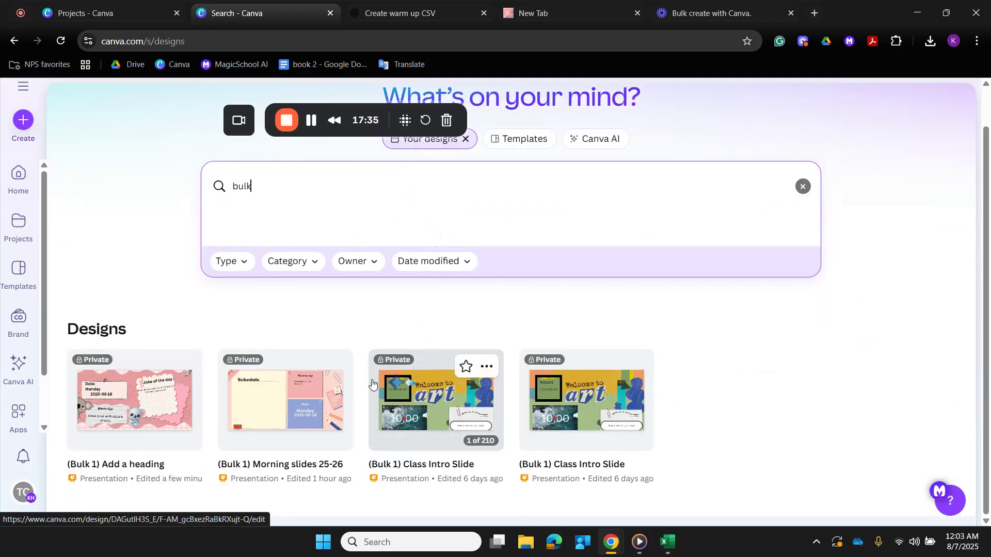
pyautogui.click(152, 395)
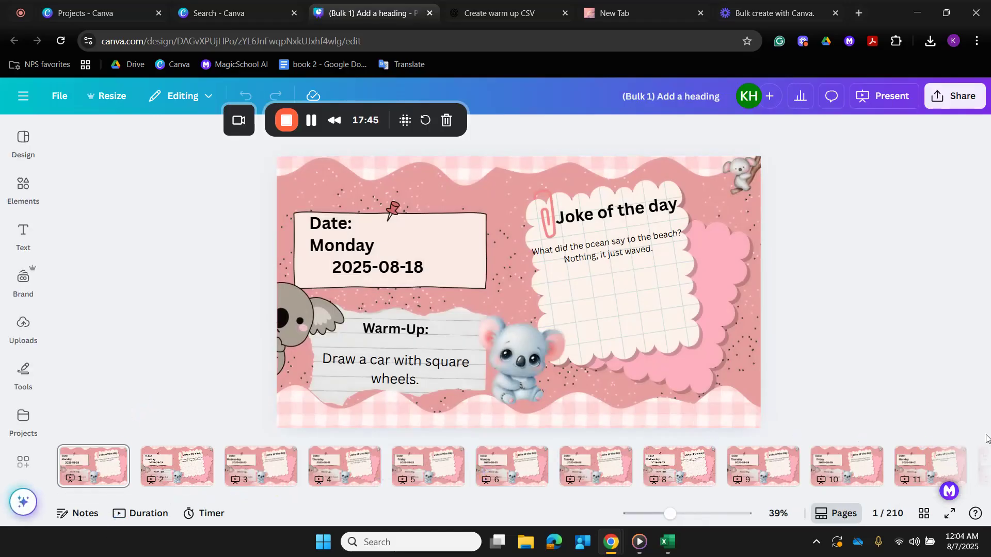
# - Narrow the joke text box on page 1 so it wraps onto three lines, and place it lower on the grid-paper note
pyautogui.click(634, 253)
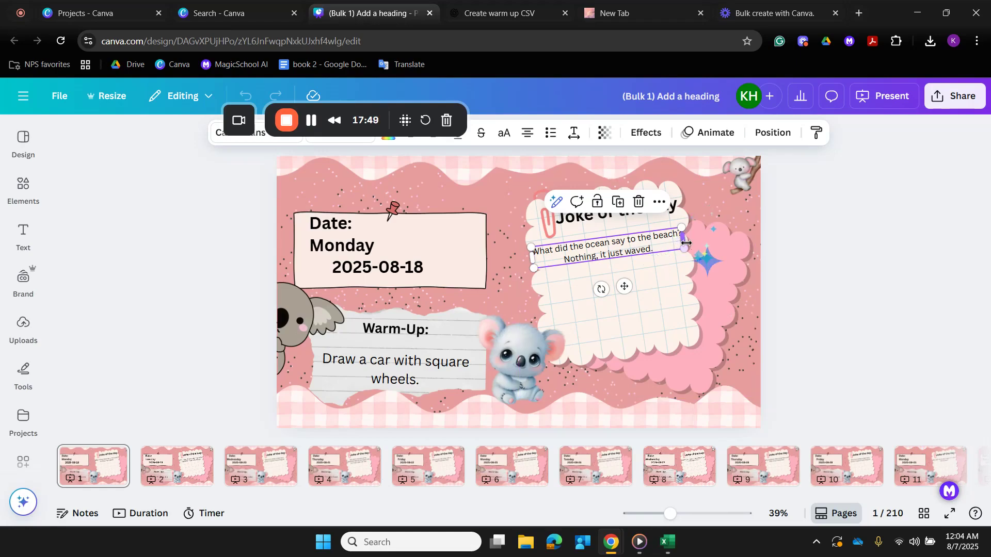
pyautogui.moveTo(684, 240); pyautogui.dragTo(628, 272)
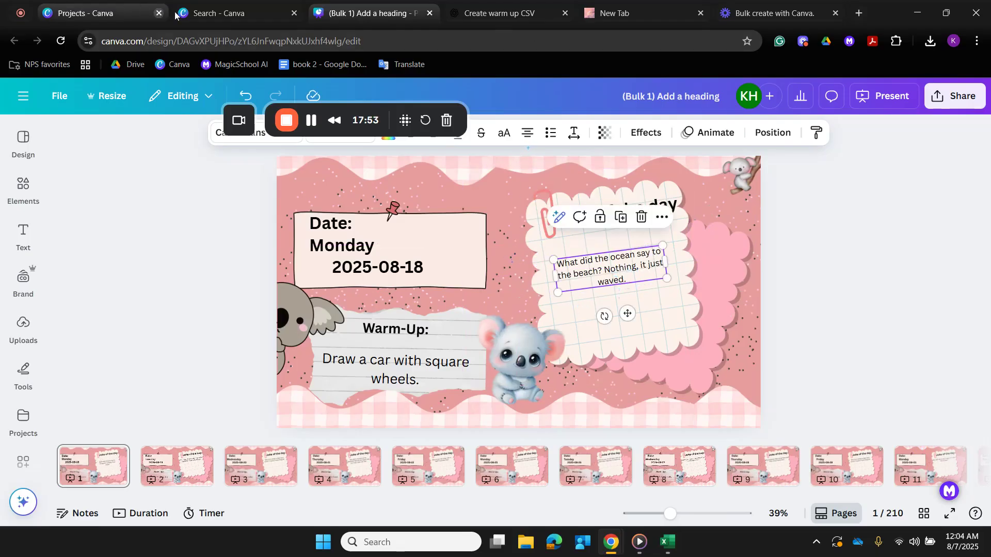
# - Return to the Canva home page and open the original "Add a heading" presentation from the recent designs
pyautogui.click(238, 14)
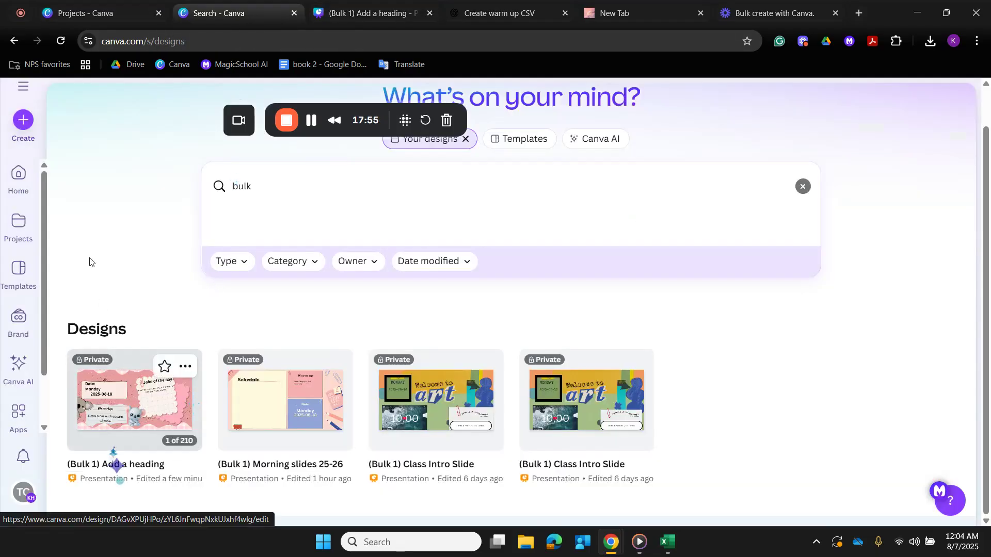
pyautogui.click(32, 194)
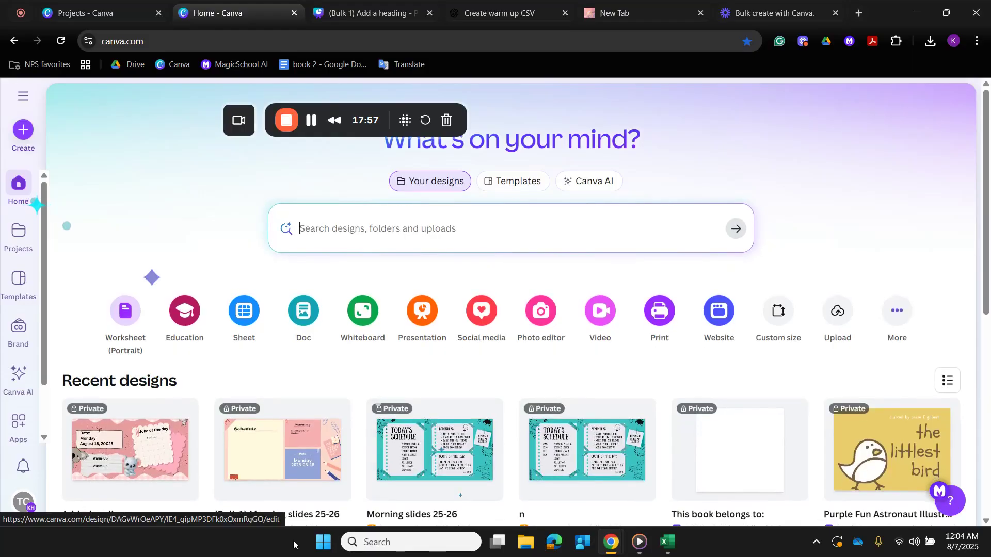
pyautogui.scroll(-1, 175, 361)
pyautogui.click(175, 391)
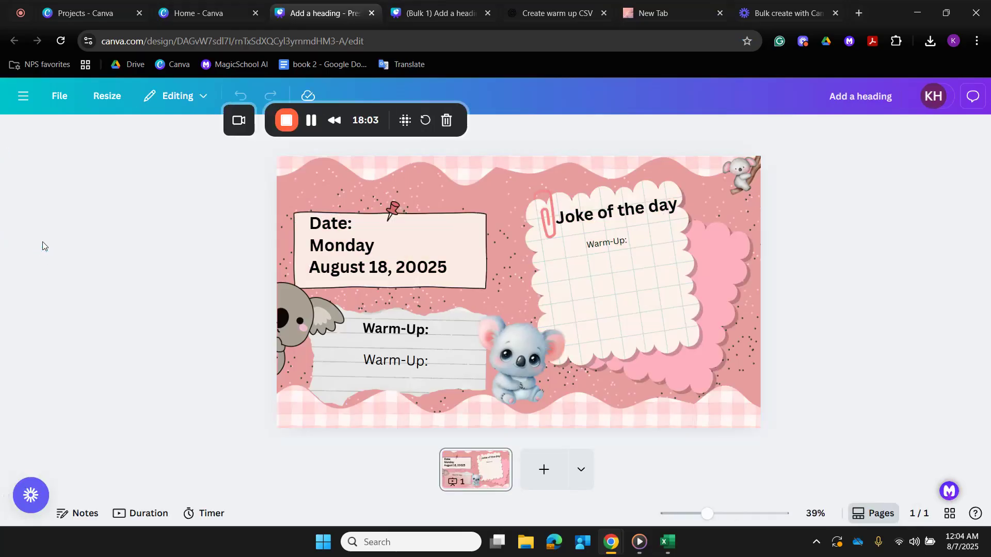
# - Search the elements for "timer" and browse through the video results
pyautogui.click(15, 196)
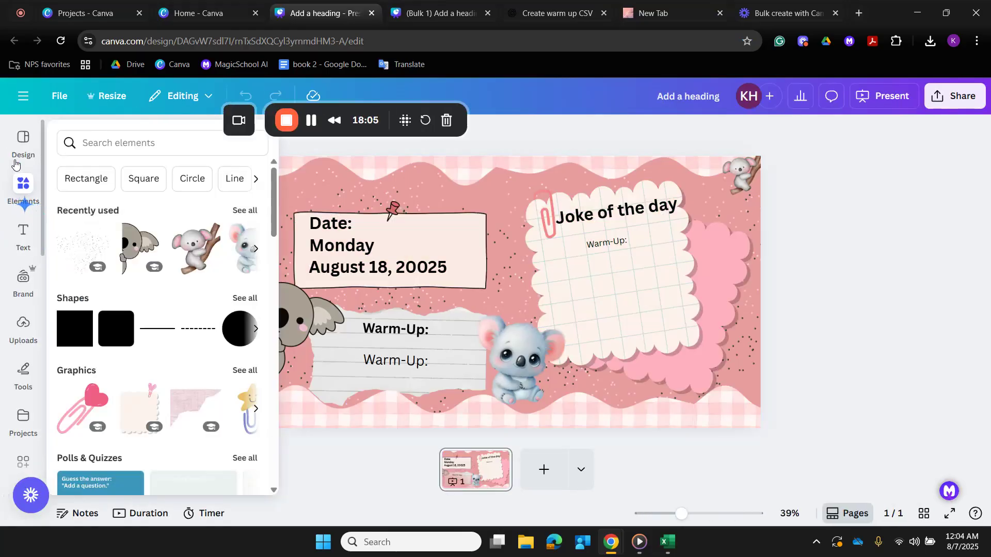
pyautogui.click(82, 138)
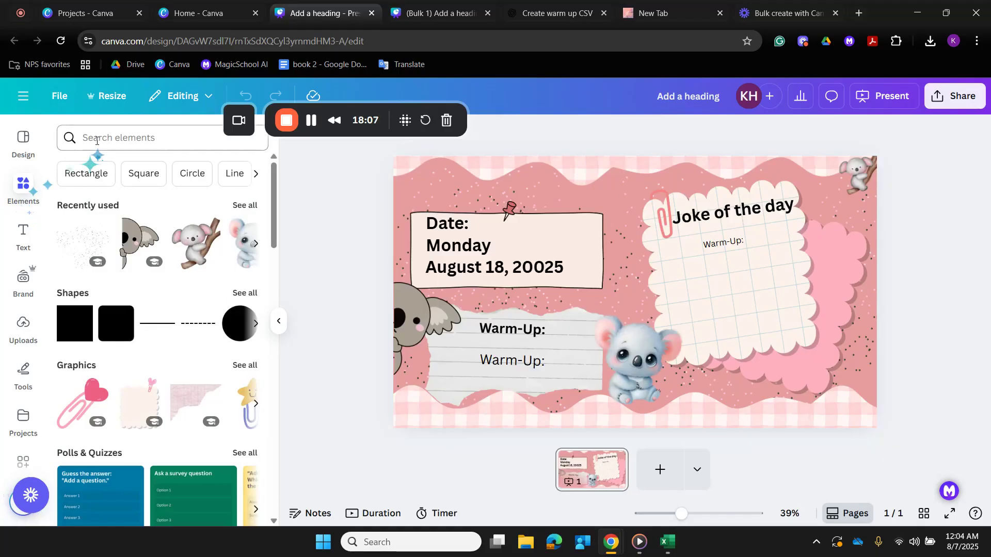
pyautogui.write('timer')
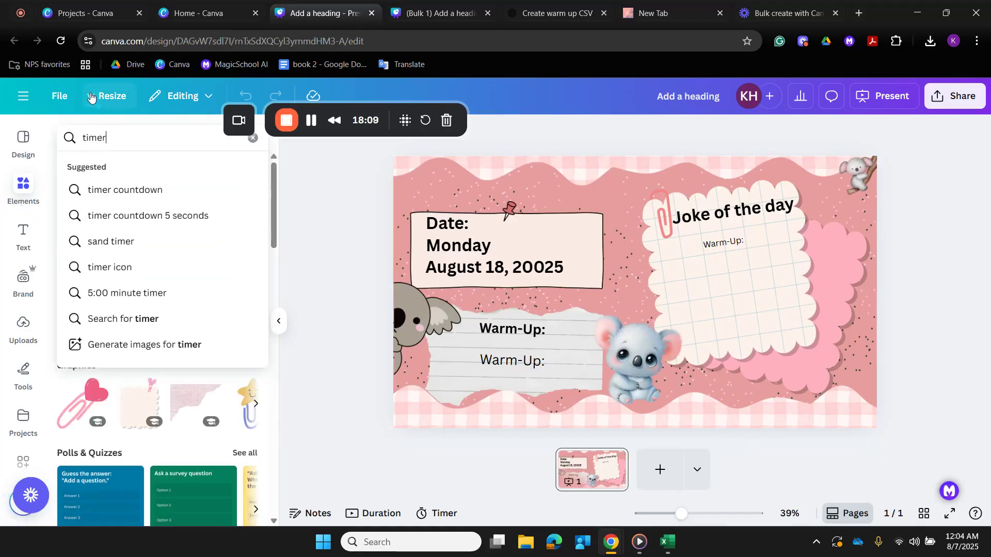
pyautogui.press('Return')
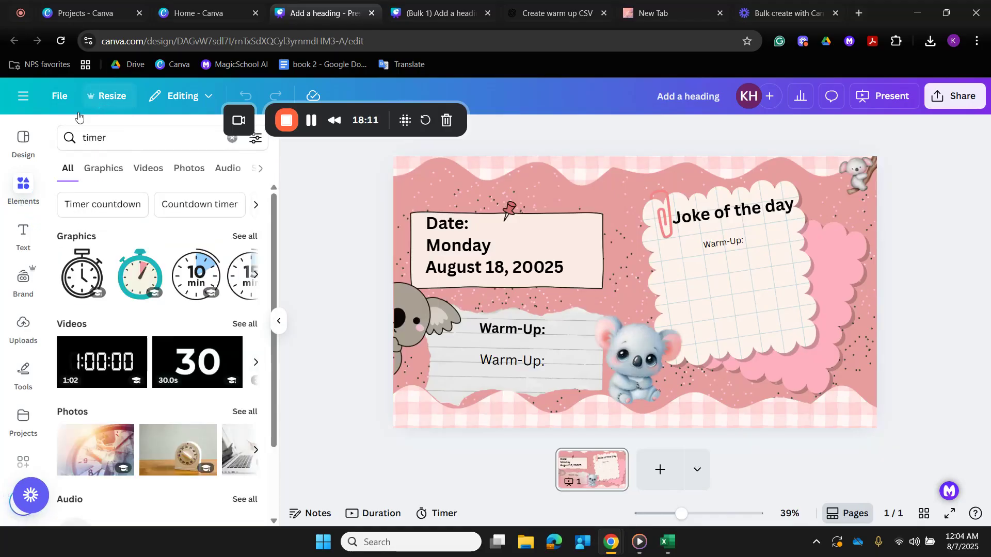
pyautogui.click(256, 363)
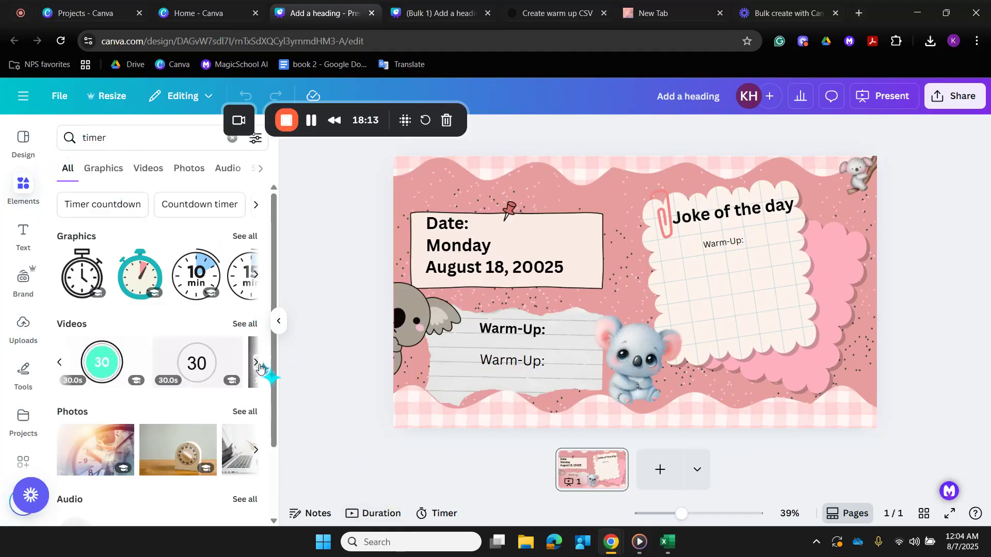
pyautogui.click(254, 373)
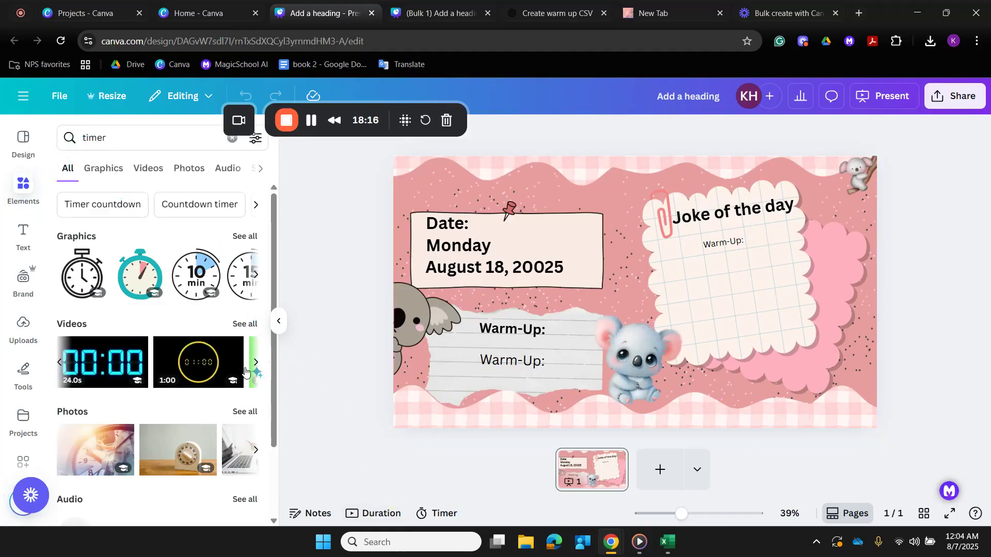